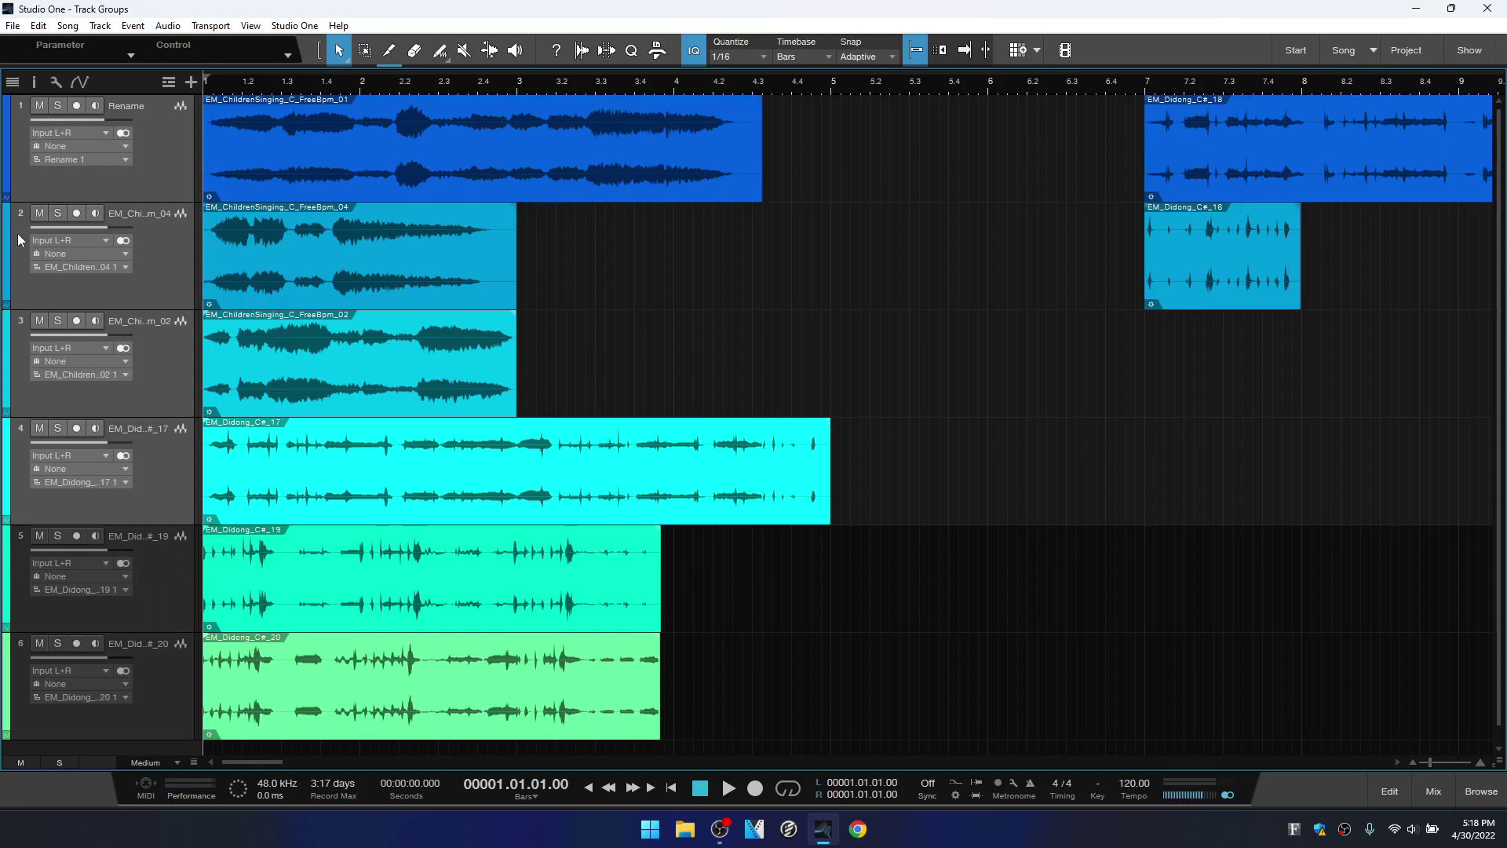
# Group the first four tracks under the name New Group
pyautogui.click(169, 161)
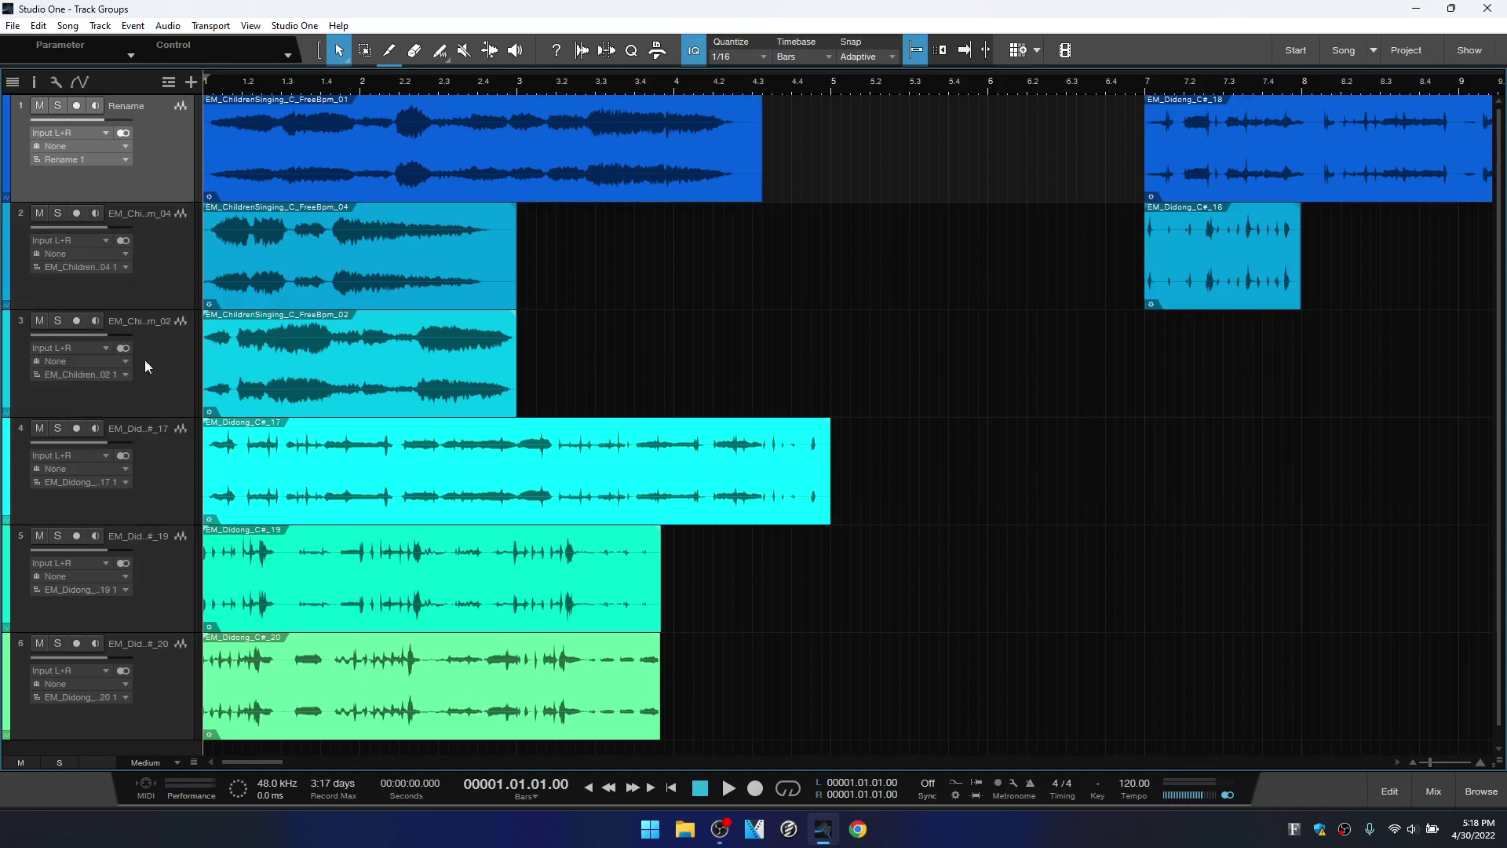
pyautogui.keyDown('shift'); pyautogui.click(157, 468); pyautogui.keyUp('shift')
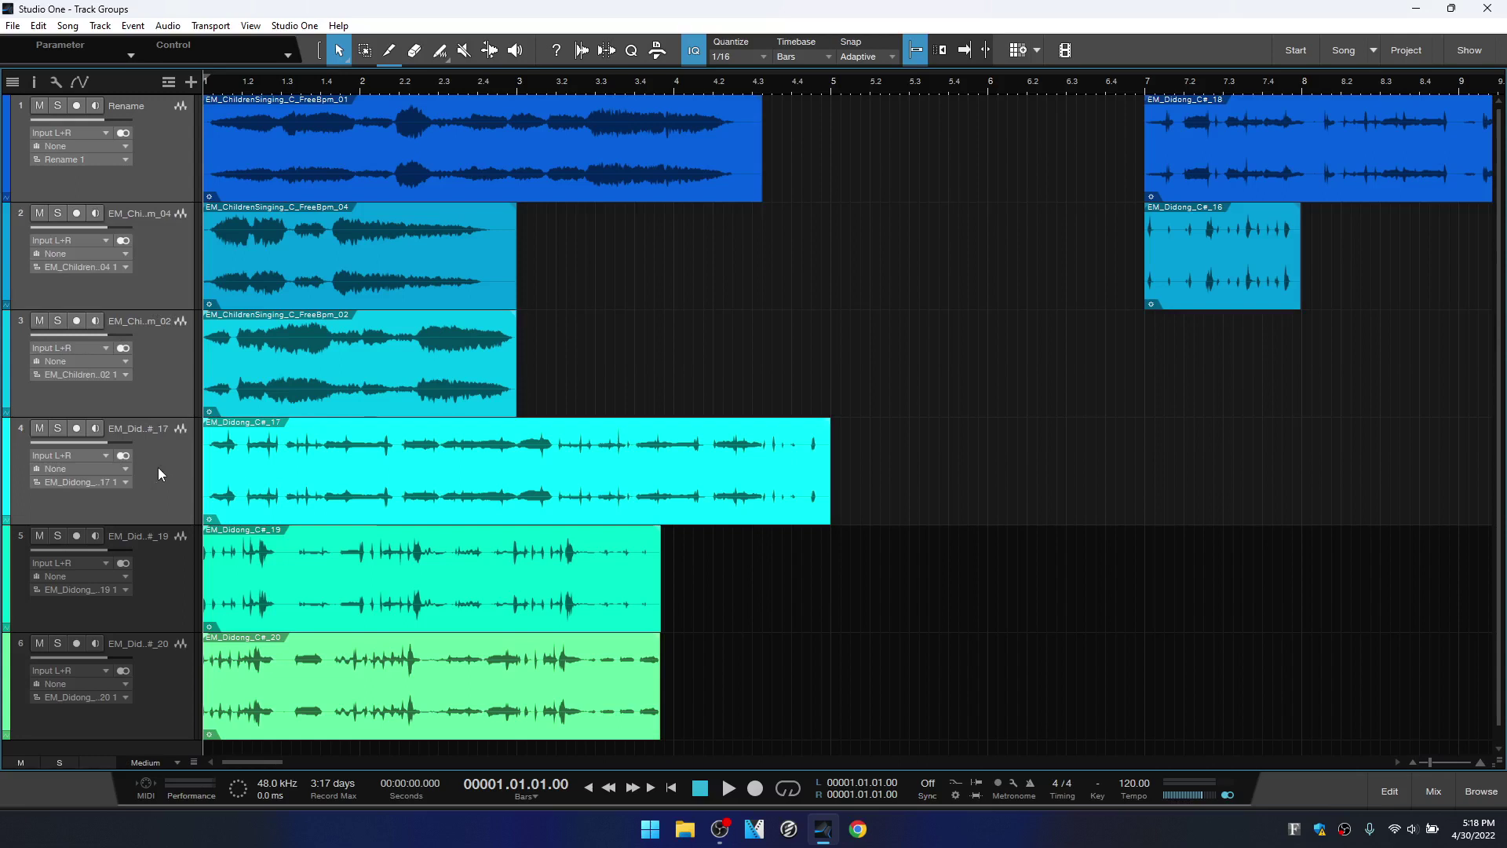
pyautogui.rightClick(158, 468)
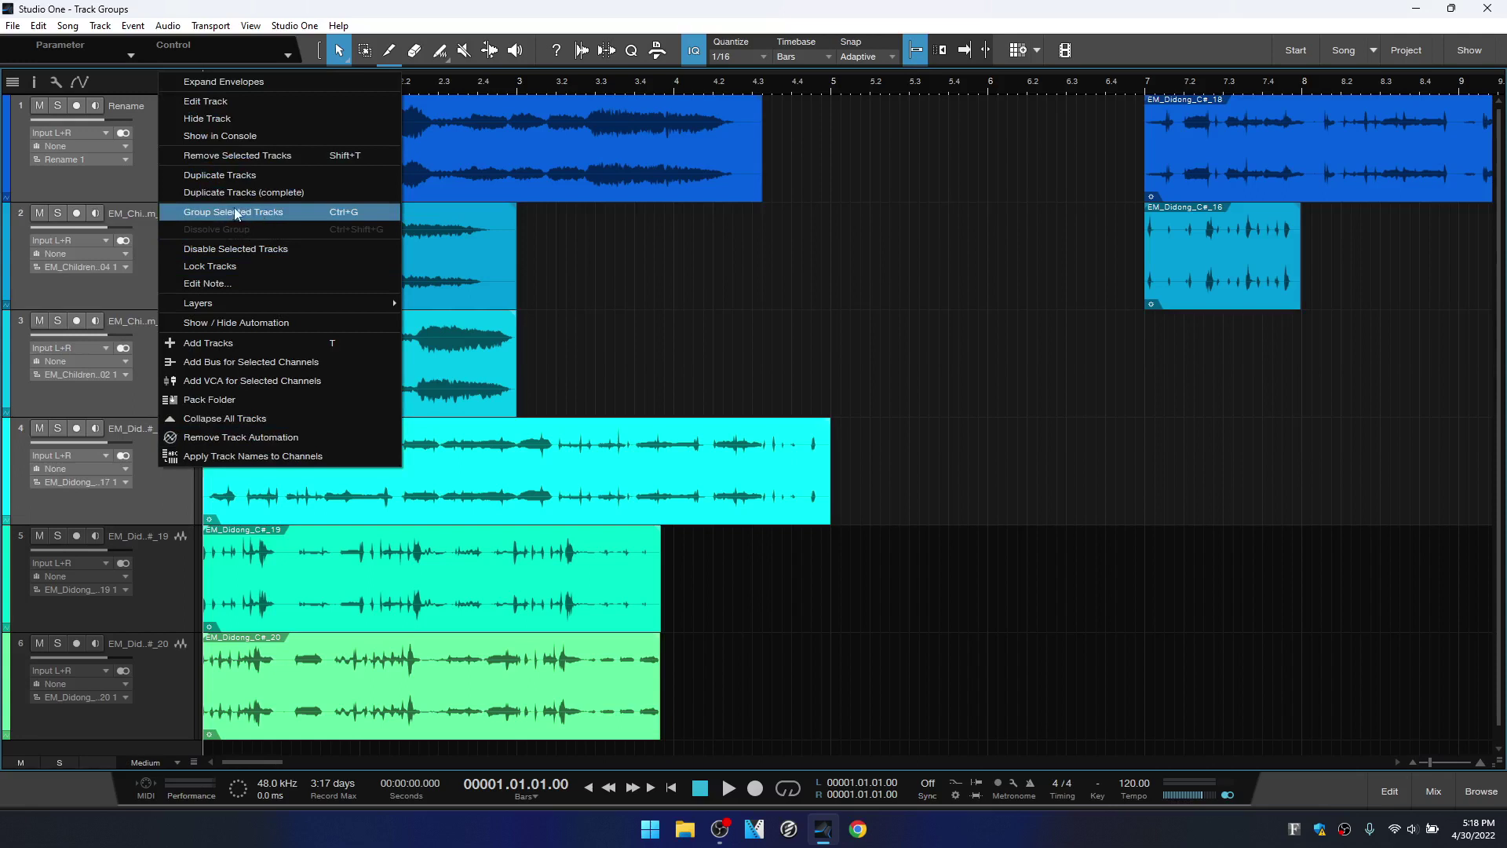
pyautogui.click(351, 213)
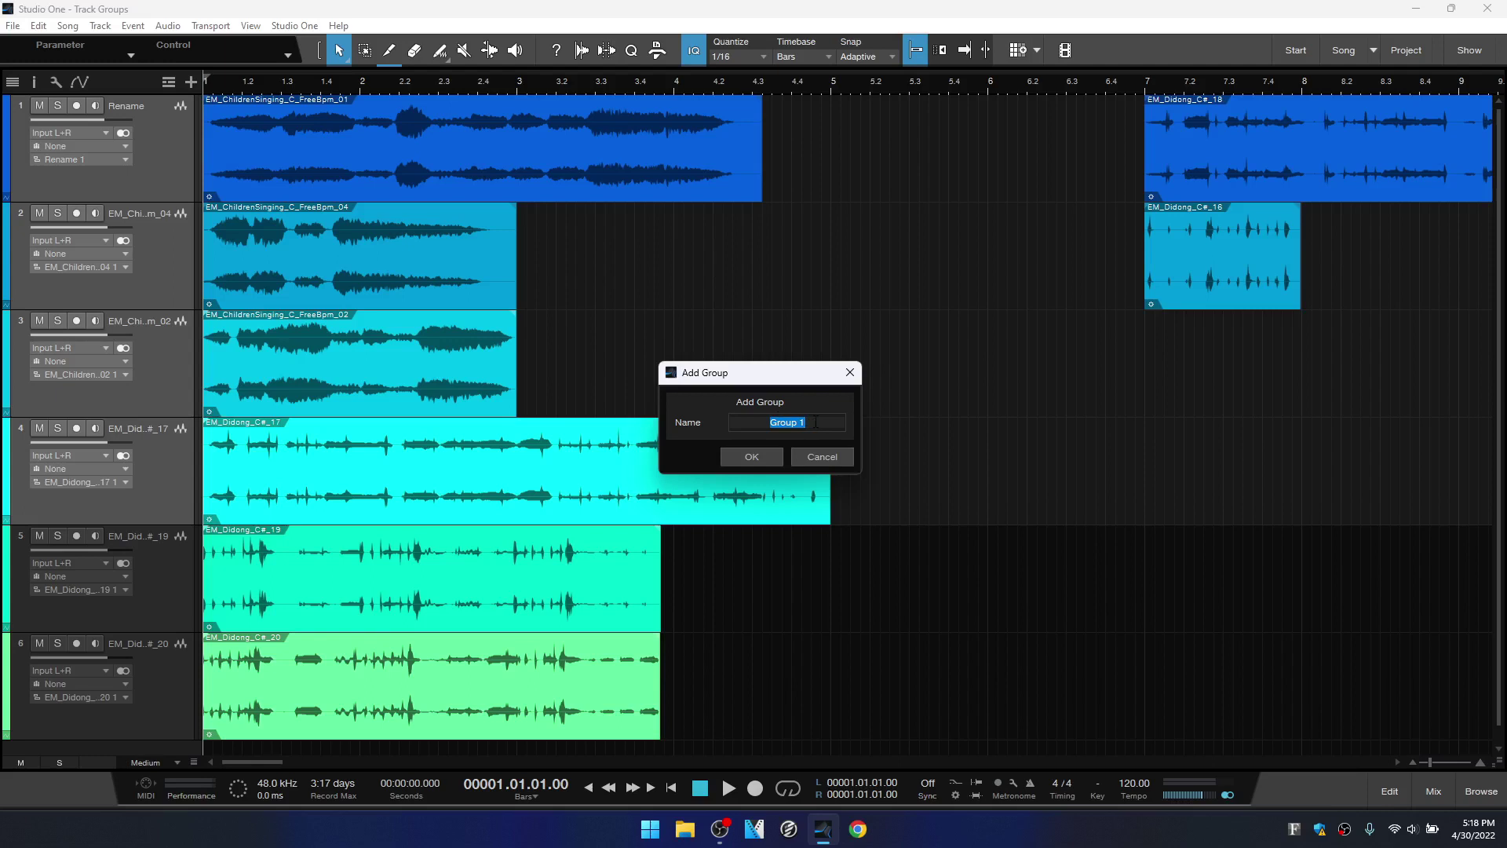
pyautogui.write('New Group')
pyautogui.press('Return')
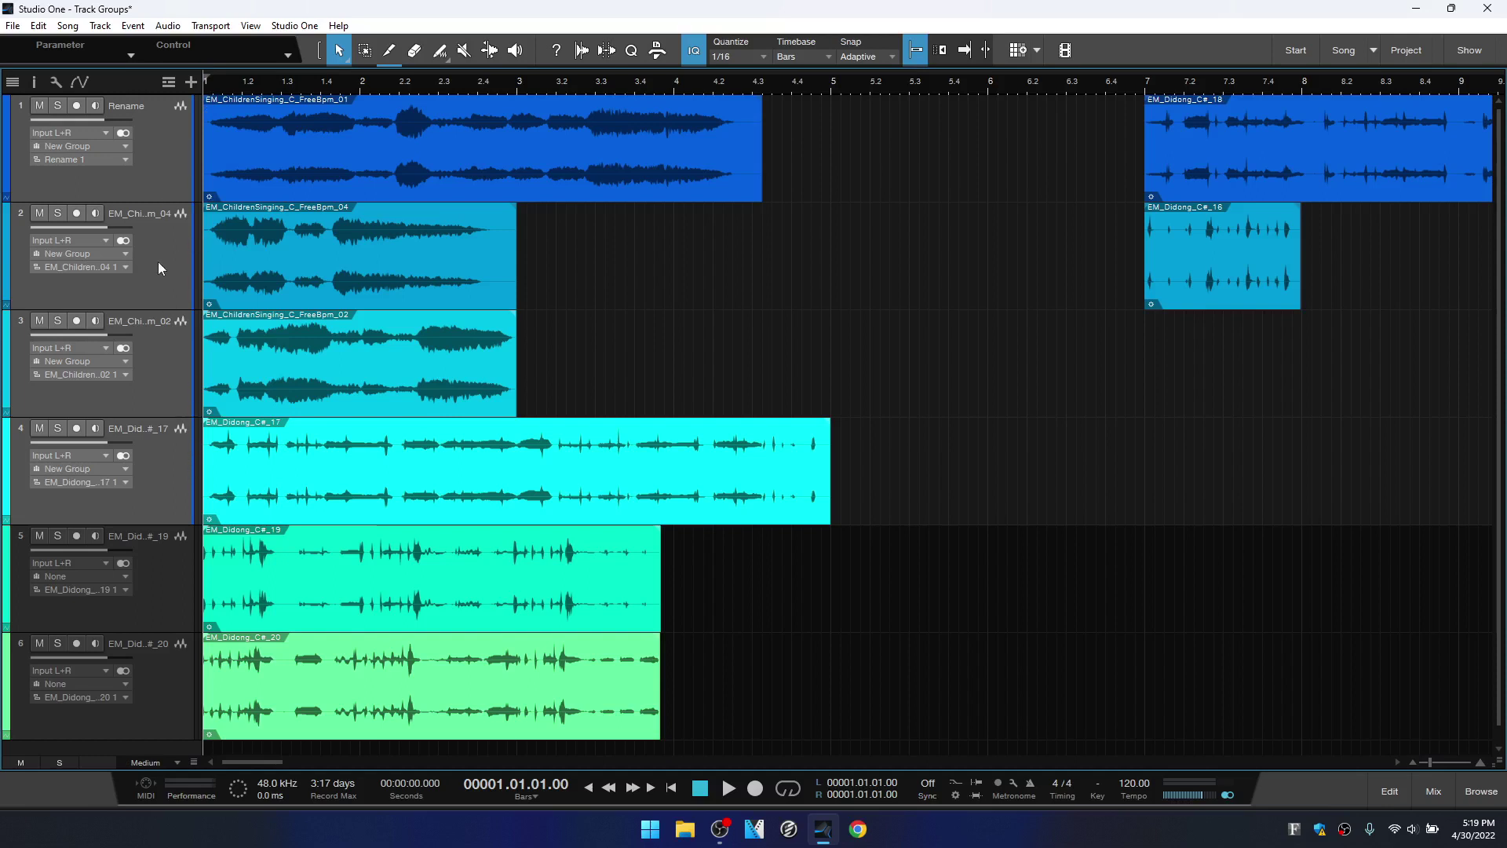
# Set the first track's group assignment to None and assign the track back to New Group
pyautogui.click(168, 164)
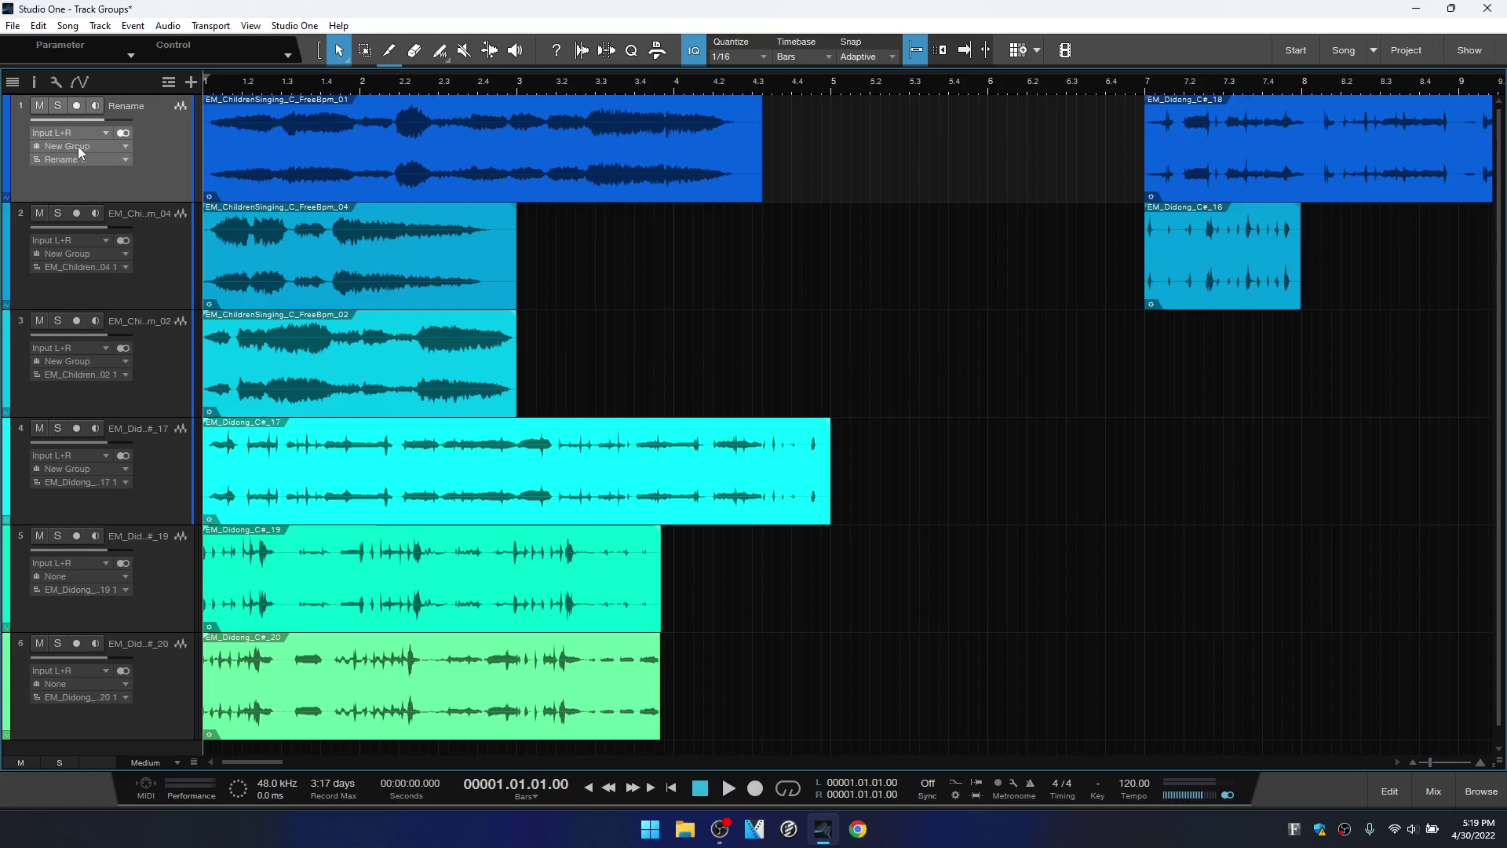
pyautogui.click(110, 148)
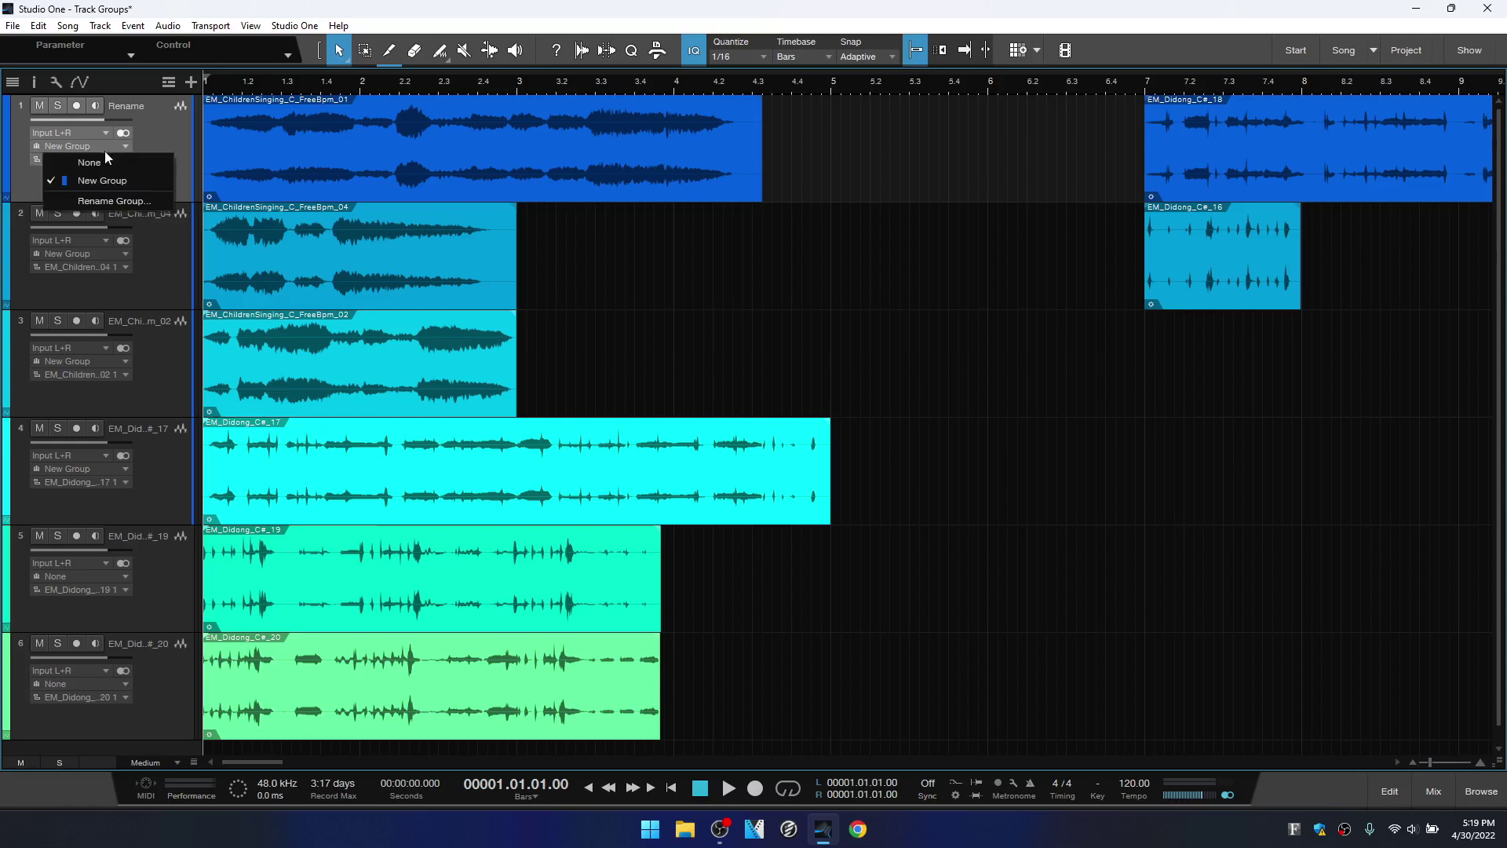
pyautogui.click(98, 165)
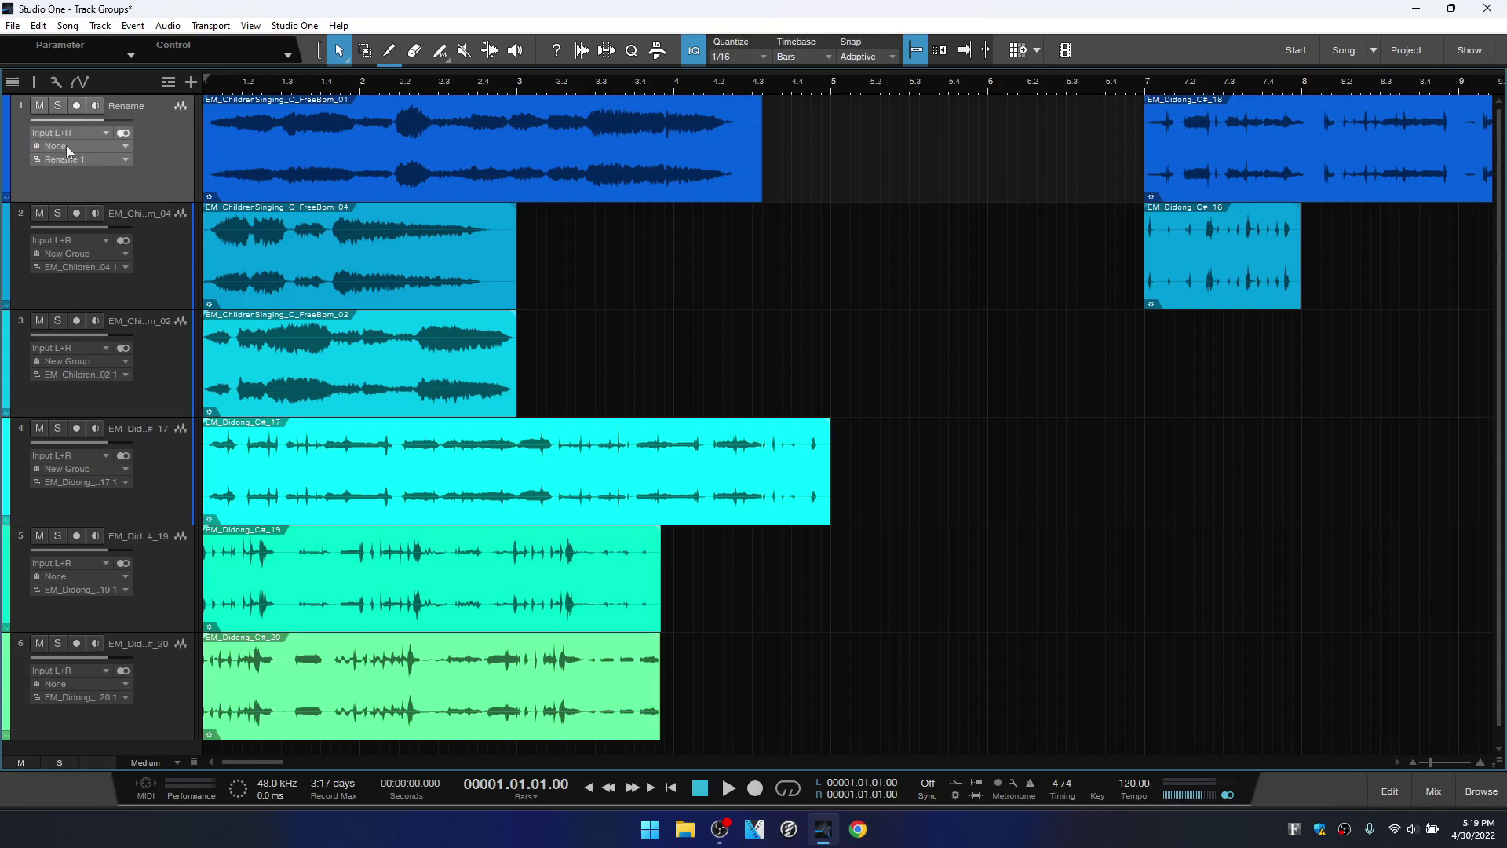
pyautogui.click(91, 146)
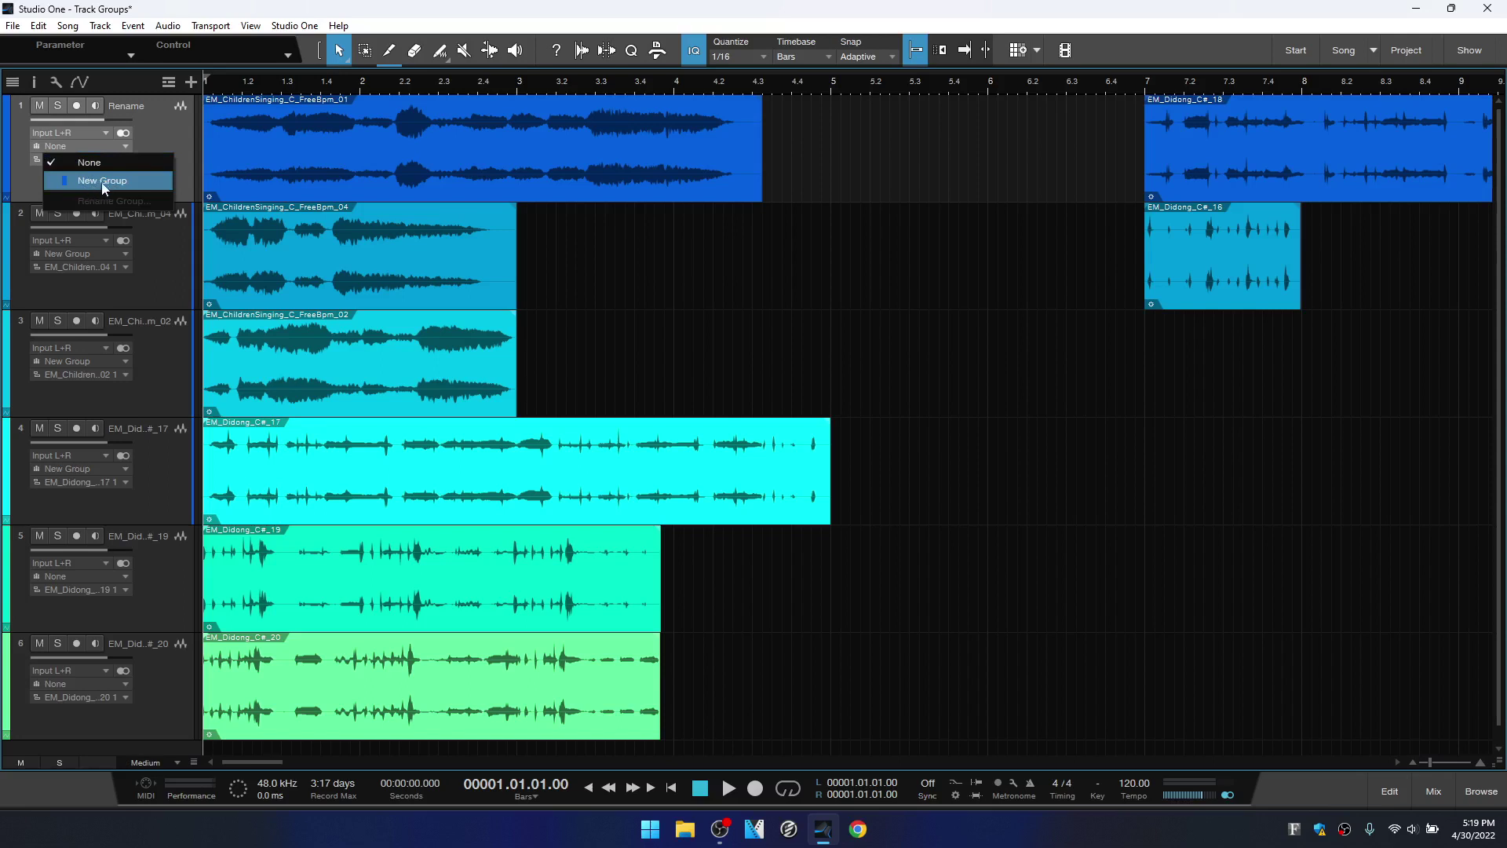
pyautogui.click(107, 182)
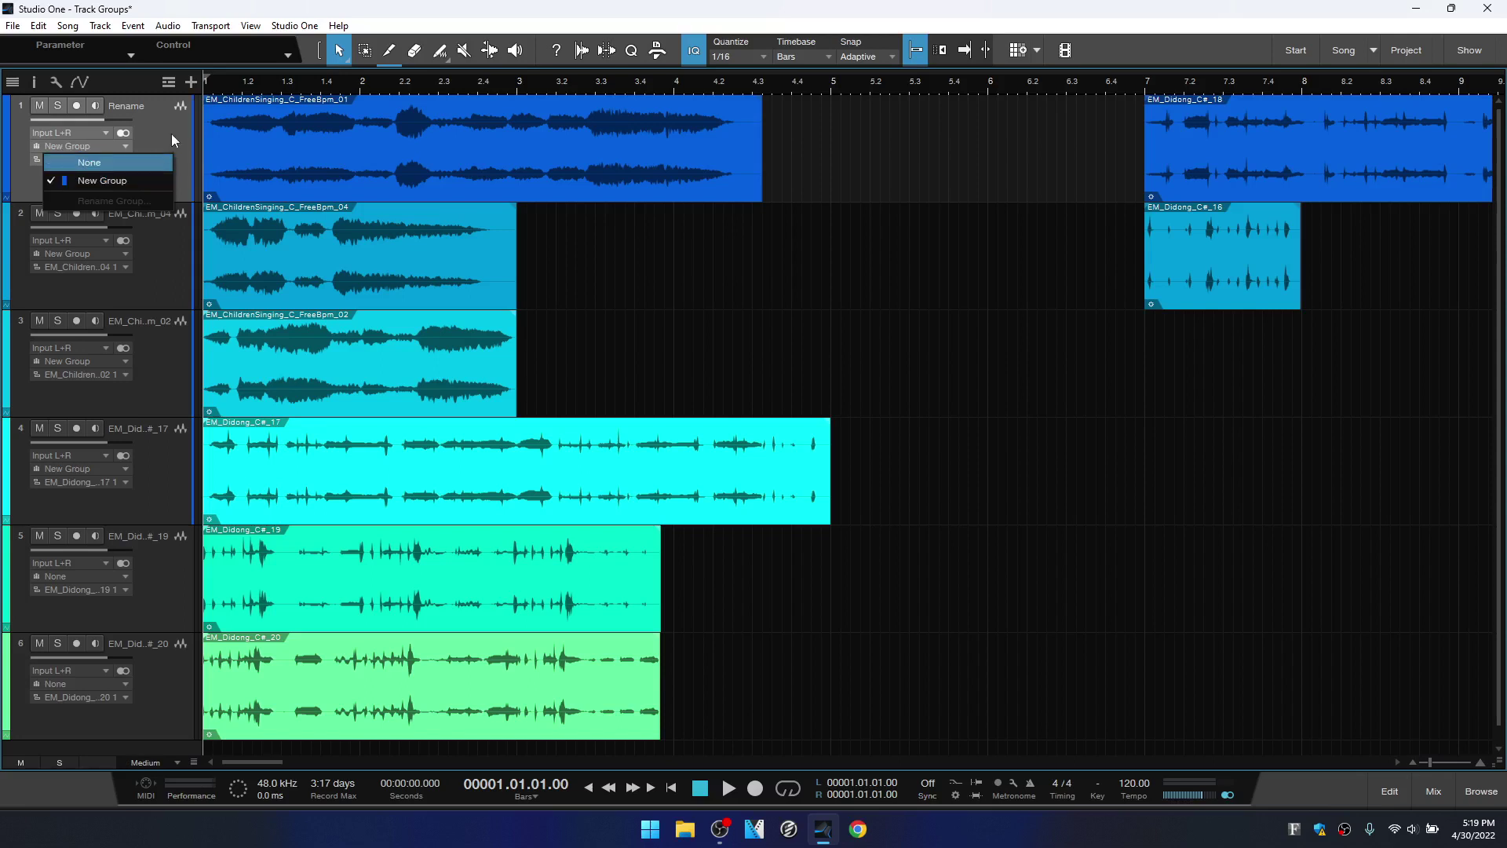
pyautogui.click(125, 147)
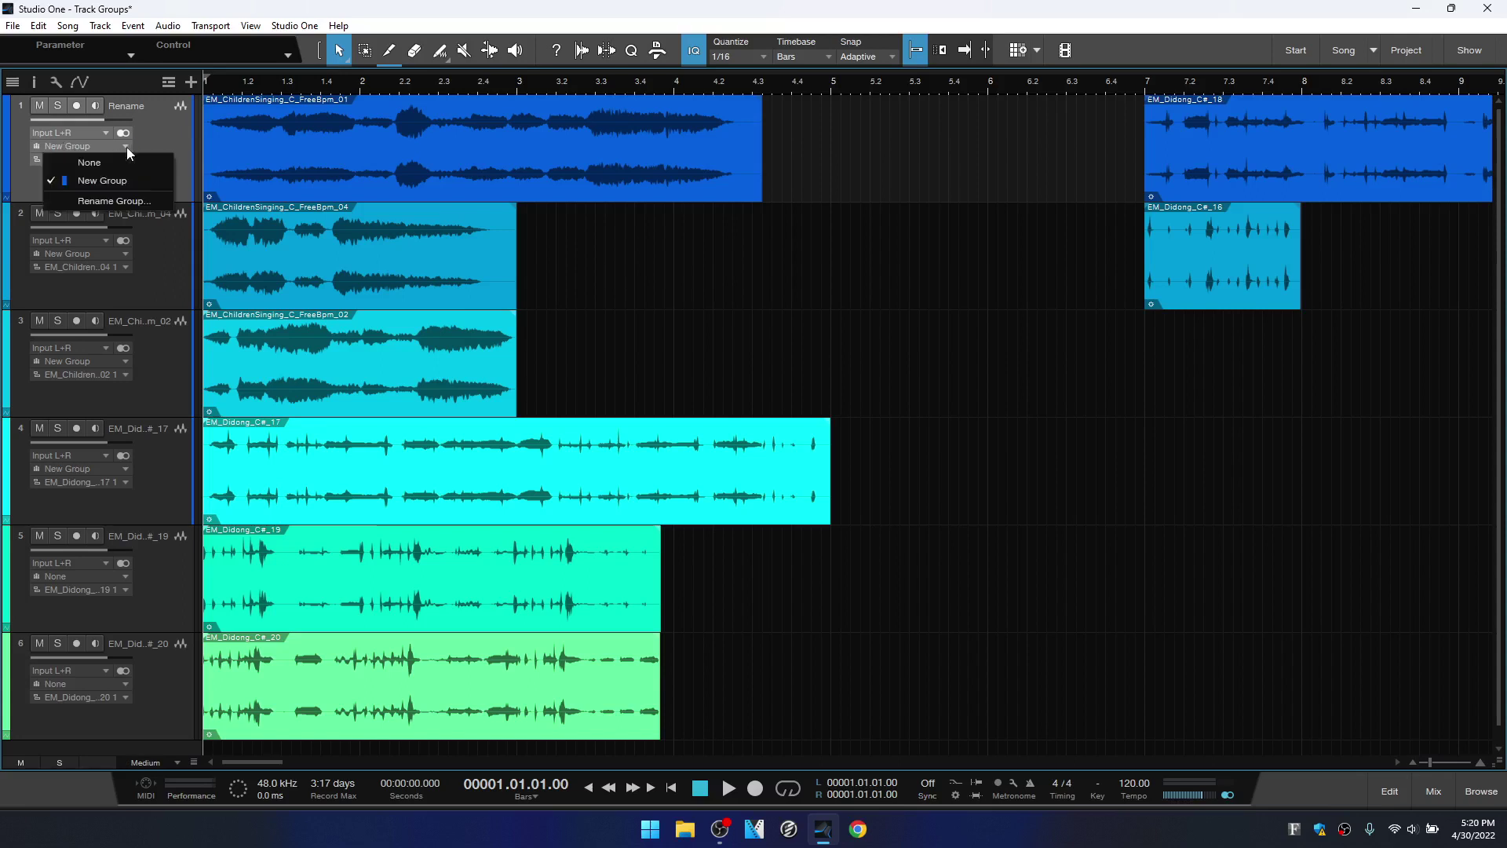
pyautogui.click(105, 200)
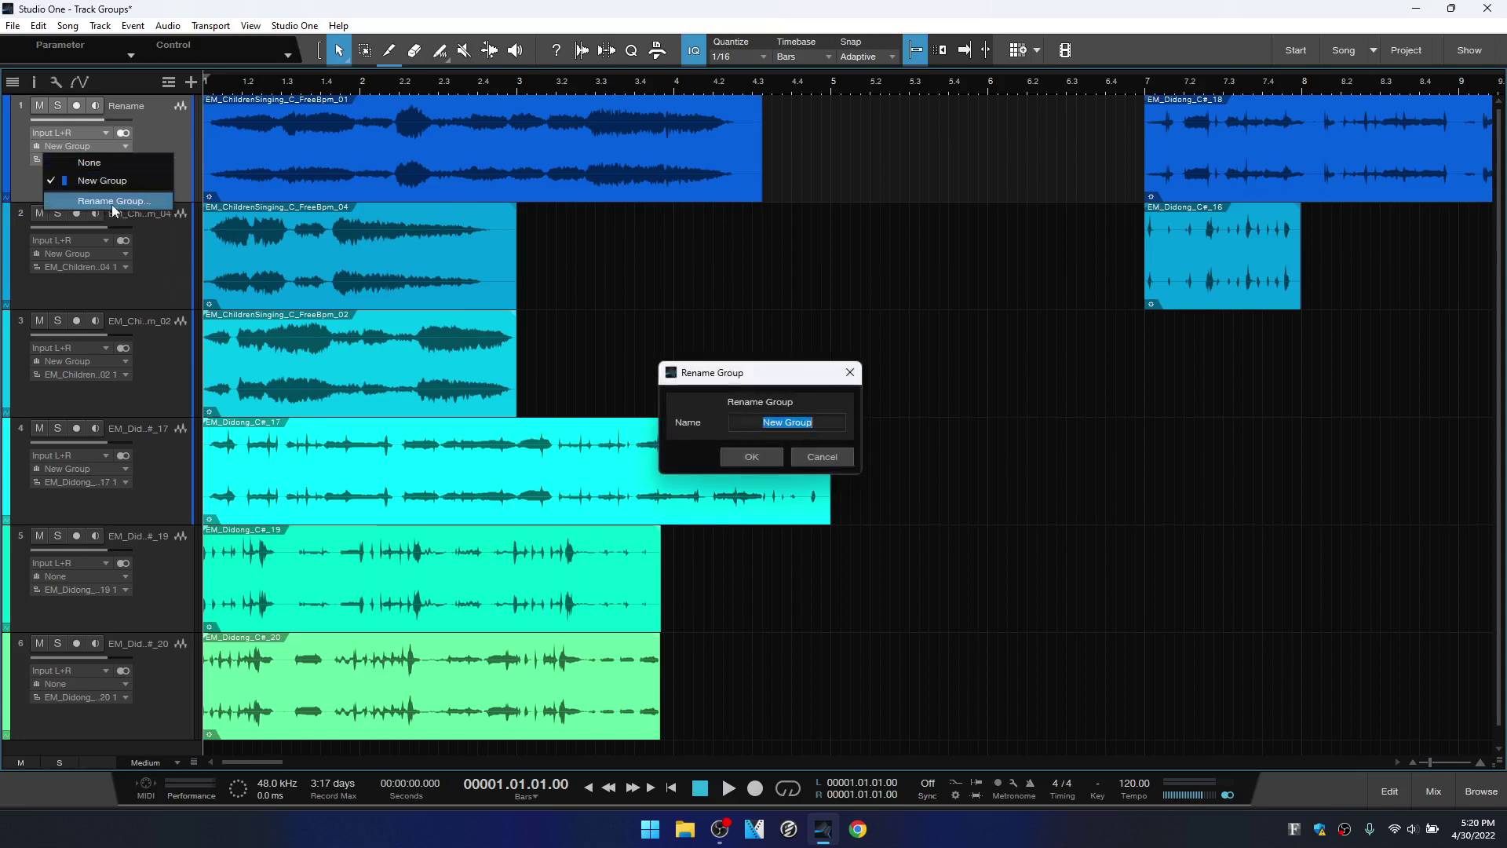
pyautogui.click(821, 457)
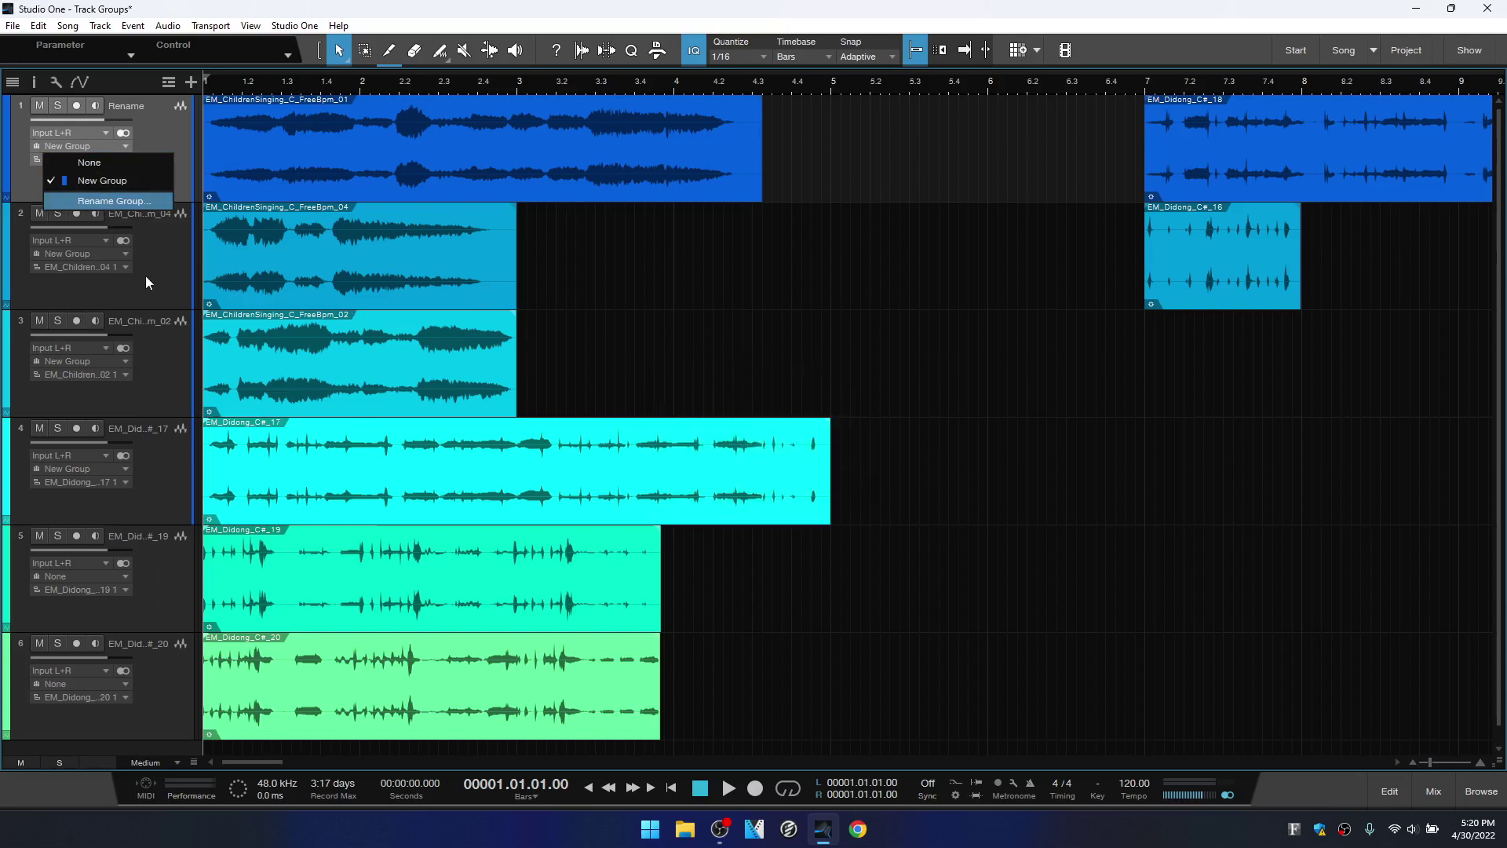
pyautogui.click(149, 275)
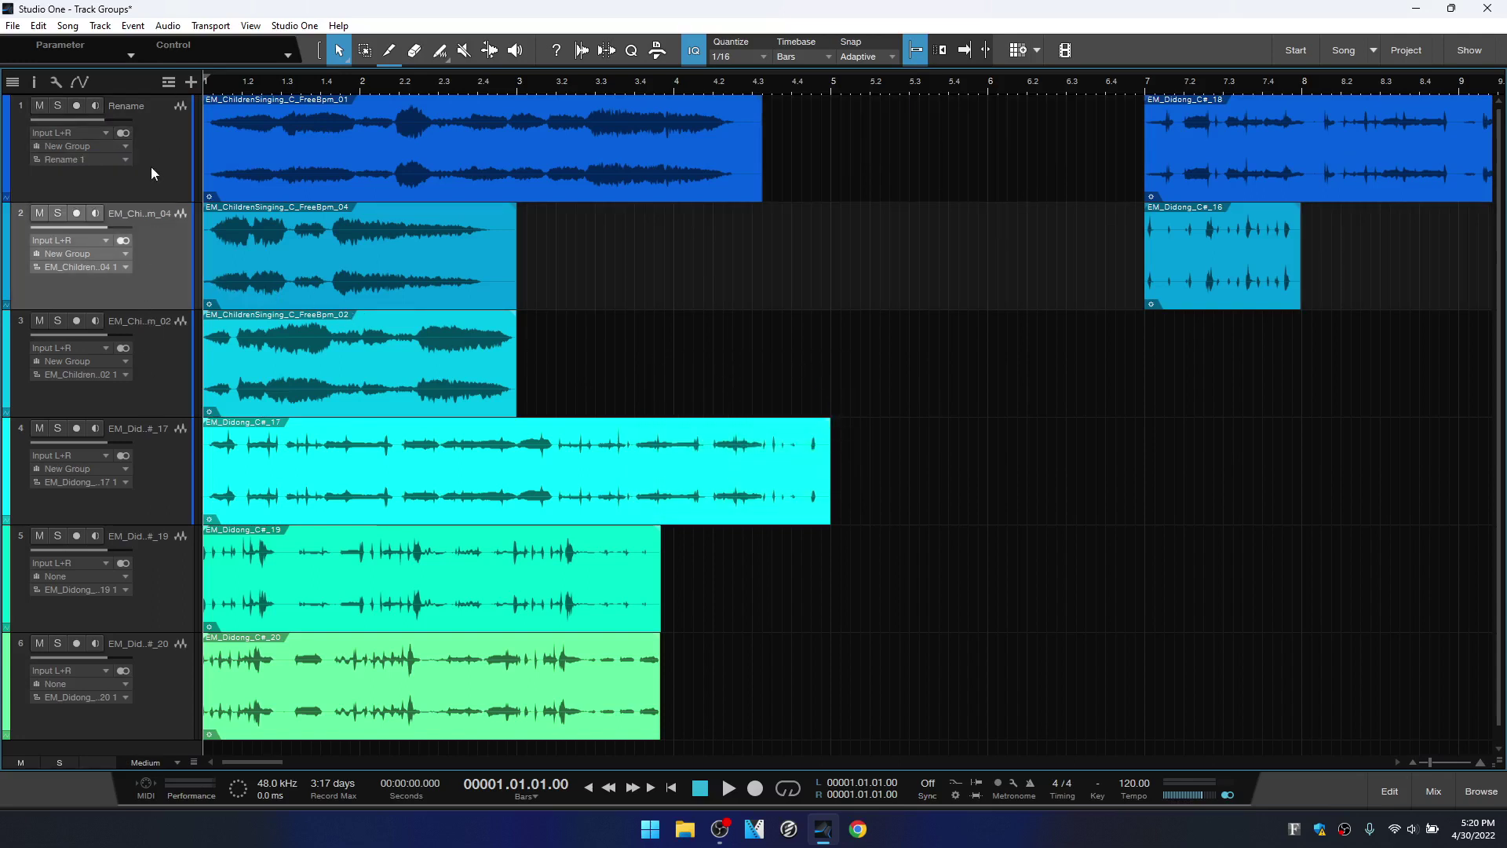
# Switch mute, solo, record arm and input monitoring on and off for the group through its first track
pyautogui.click(39, 108)
pyautogui.click(39, 108)
pyautogui.click(57, 110)
pyautogui.click(56, 111)
pyautogui.click(78, 106)
pyautogui.click(97, 104)
pyautogui.click(97, 104)
pyautogui.click(76, 105)
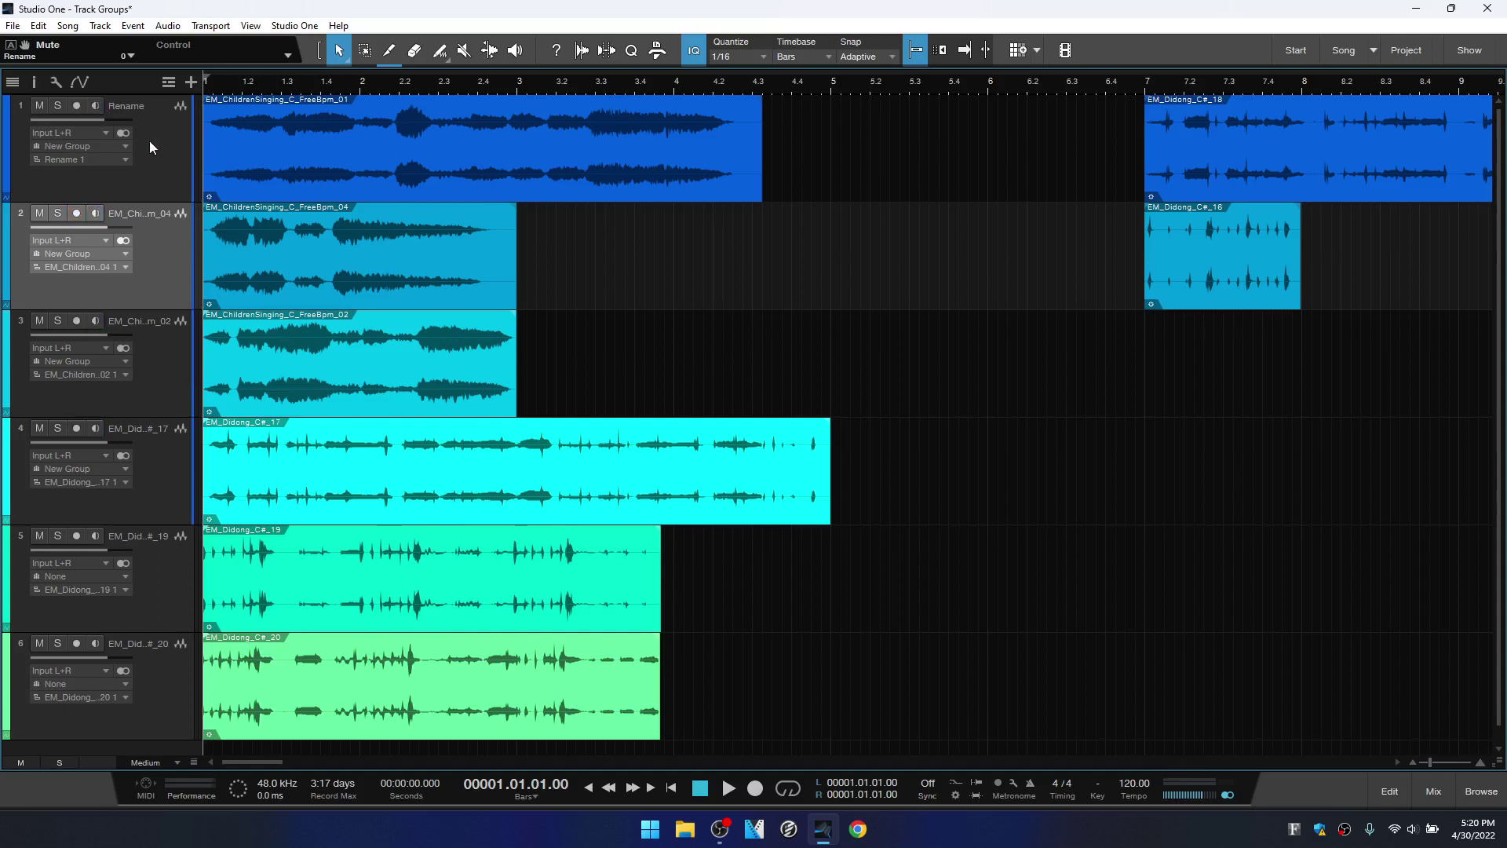
# Recolor the grouped tracks medium green and rename the first track New Name
pyautogui.click(9, 161)
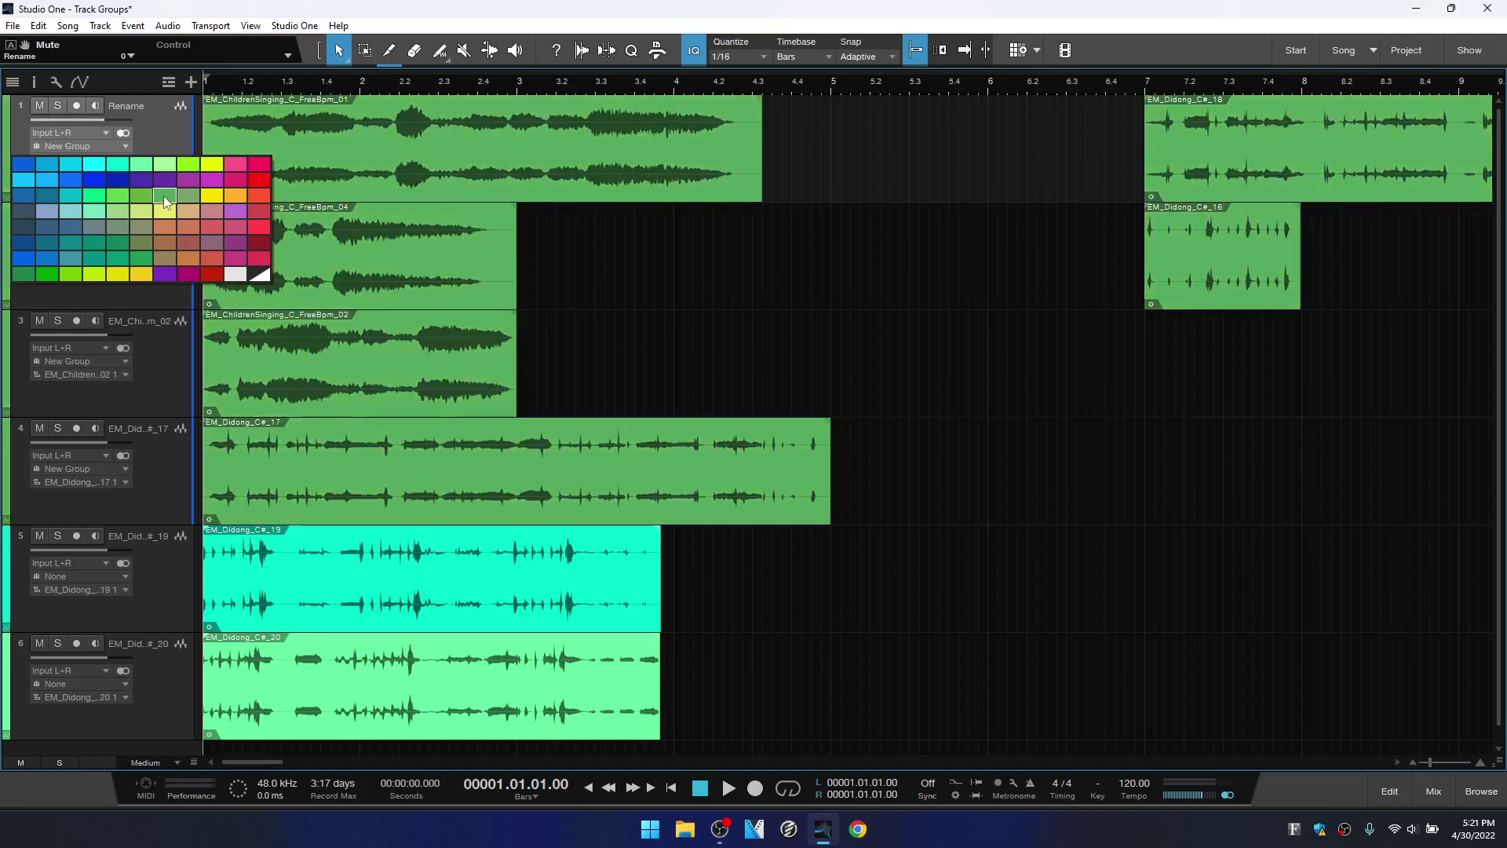
pyautogui.click(164, 195)
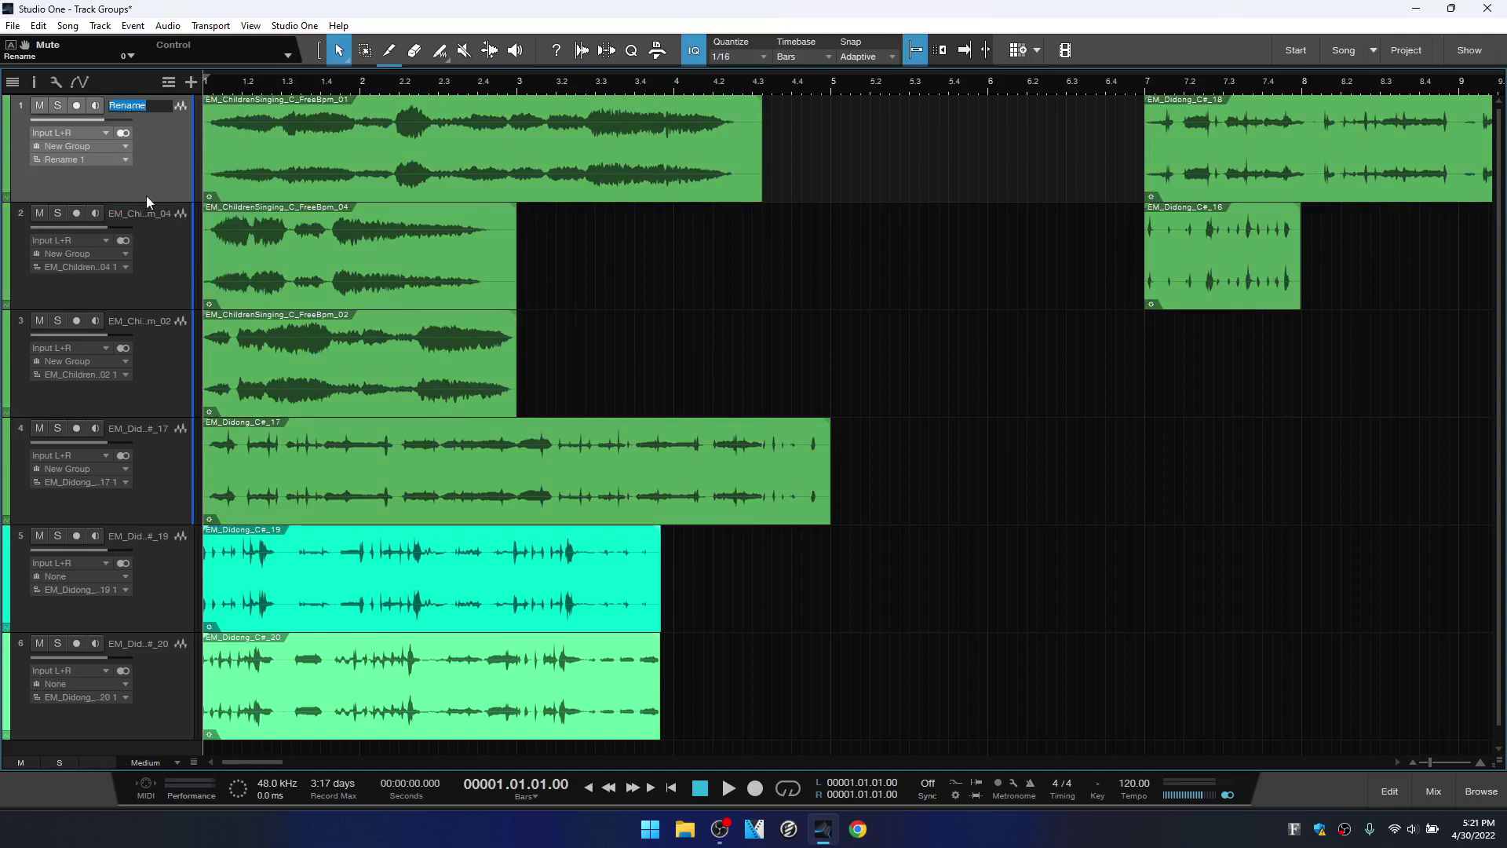
pyautogui.write('New Name')
pyautogui.press('Return')
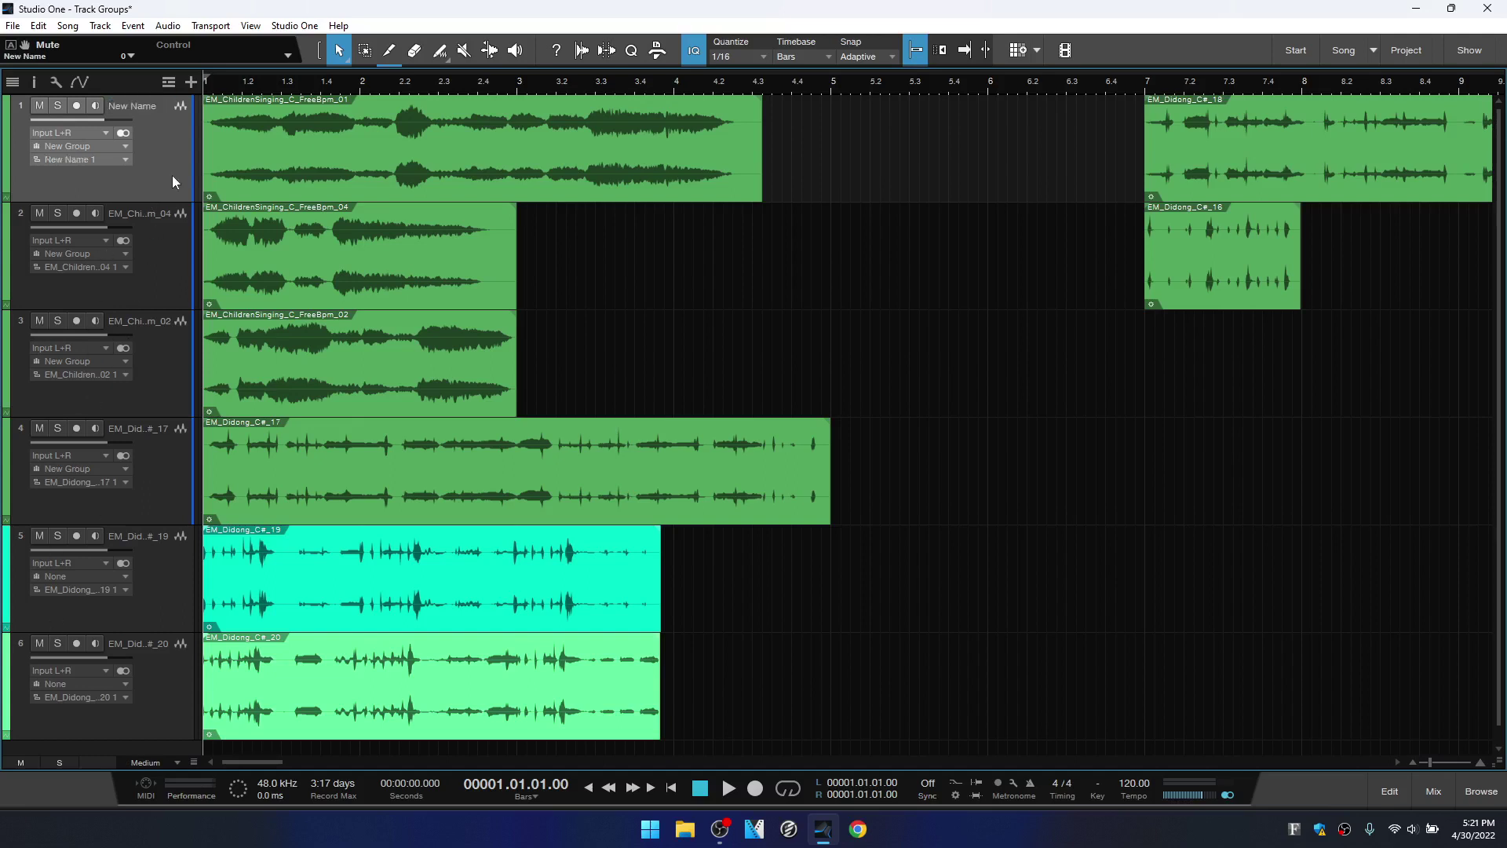
# Vary the first grouped track's volume and reset it to 0dB
pyautogui.moveTo(102, 119)
pyautogui.mouseDown()
pyautogui.moveTo(77, 124)
pyautogui.moveTo(98, 118)
pyautogui.mouseUp()
pyautogui.moveTo(99, 119); pyautogui.dragTo(107, 119)
pyautogui.keyDown('ctrl'); pyautogui.click(107, 118); pyautogui.keyUp('ctrl')
pyautogui.moveTo(105, 119)
pyautogui.mouseDown()
pyautogui.moveTo(72, 117)
pyautogui.moveTo(128, 116)
pyautogui.moveTo(91, 118)
pyautogui.mouseUp()
pyautogui.moveTo(117, 116); pyautogui.dragTo(104, 121)
pyautogui.keyDown('alt'); pyautogui.click(111, 120); pyautogui.keyUp('alt')
# Select and deselect the grouped events starting at bar 1 through the first track's event
pyautogui.click(552, 153)
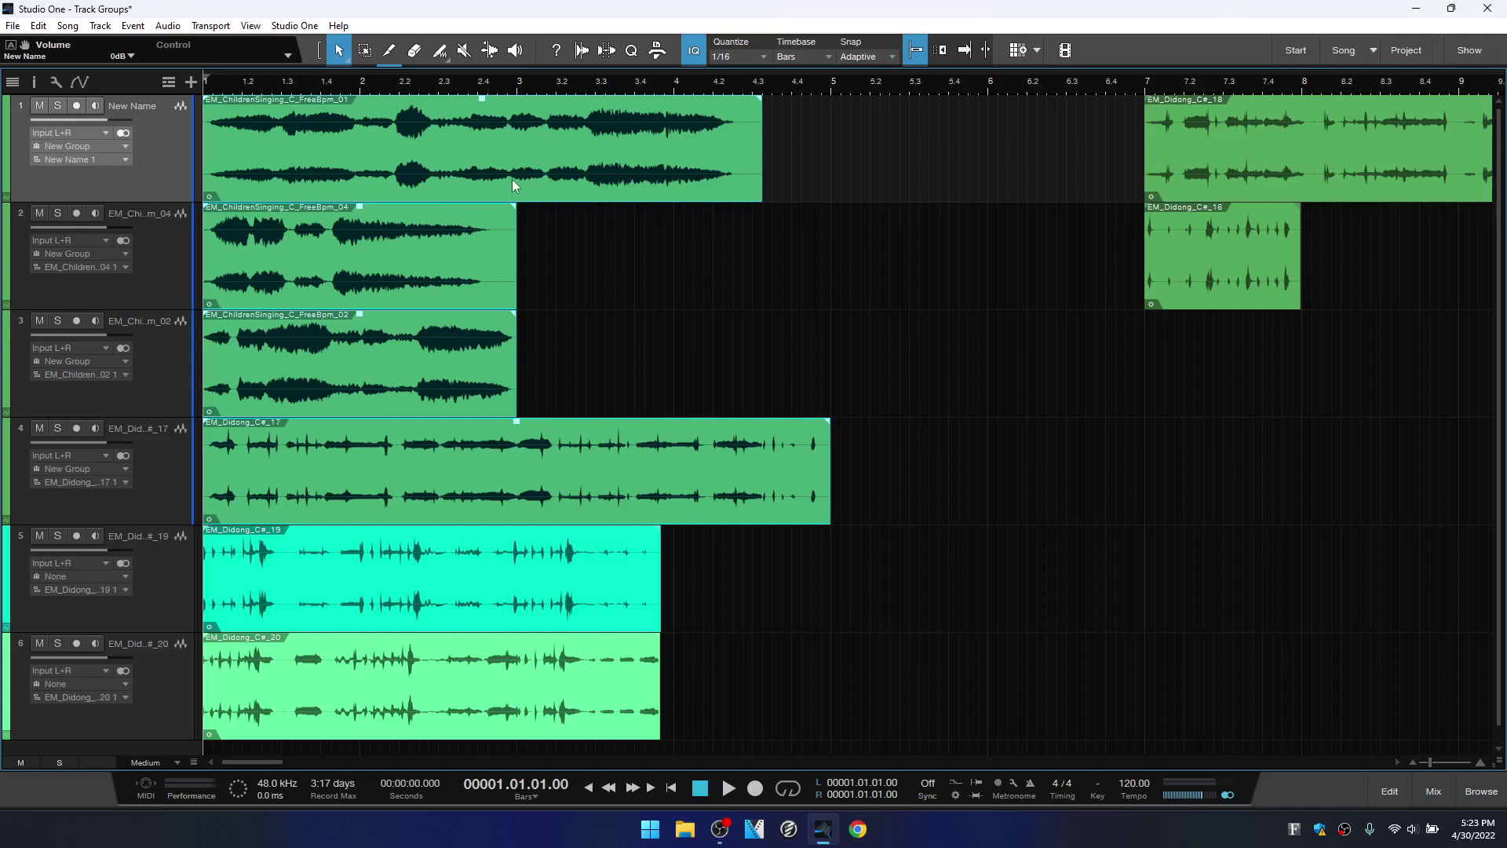
pyautogui.moveTo(453, 160); pyautogui.dragTo(492, 145)
pyautogui.click(676, 262)
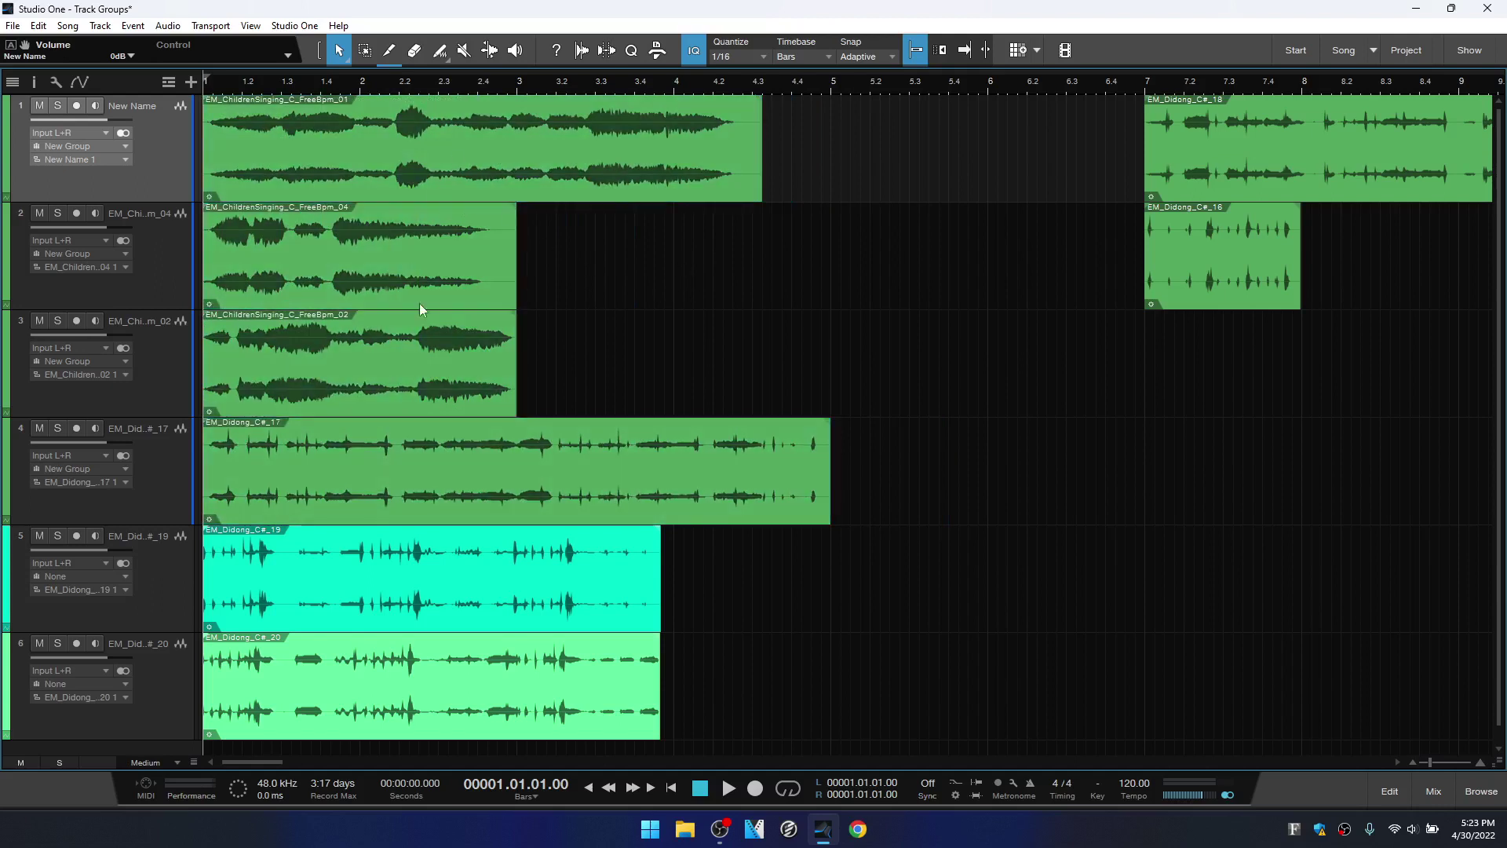
pyautogui.click(537, 187)
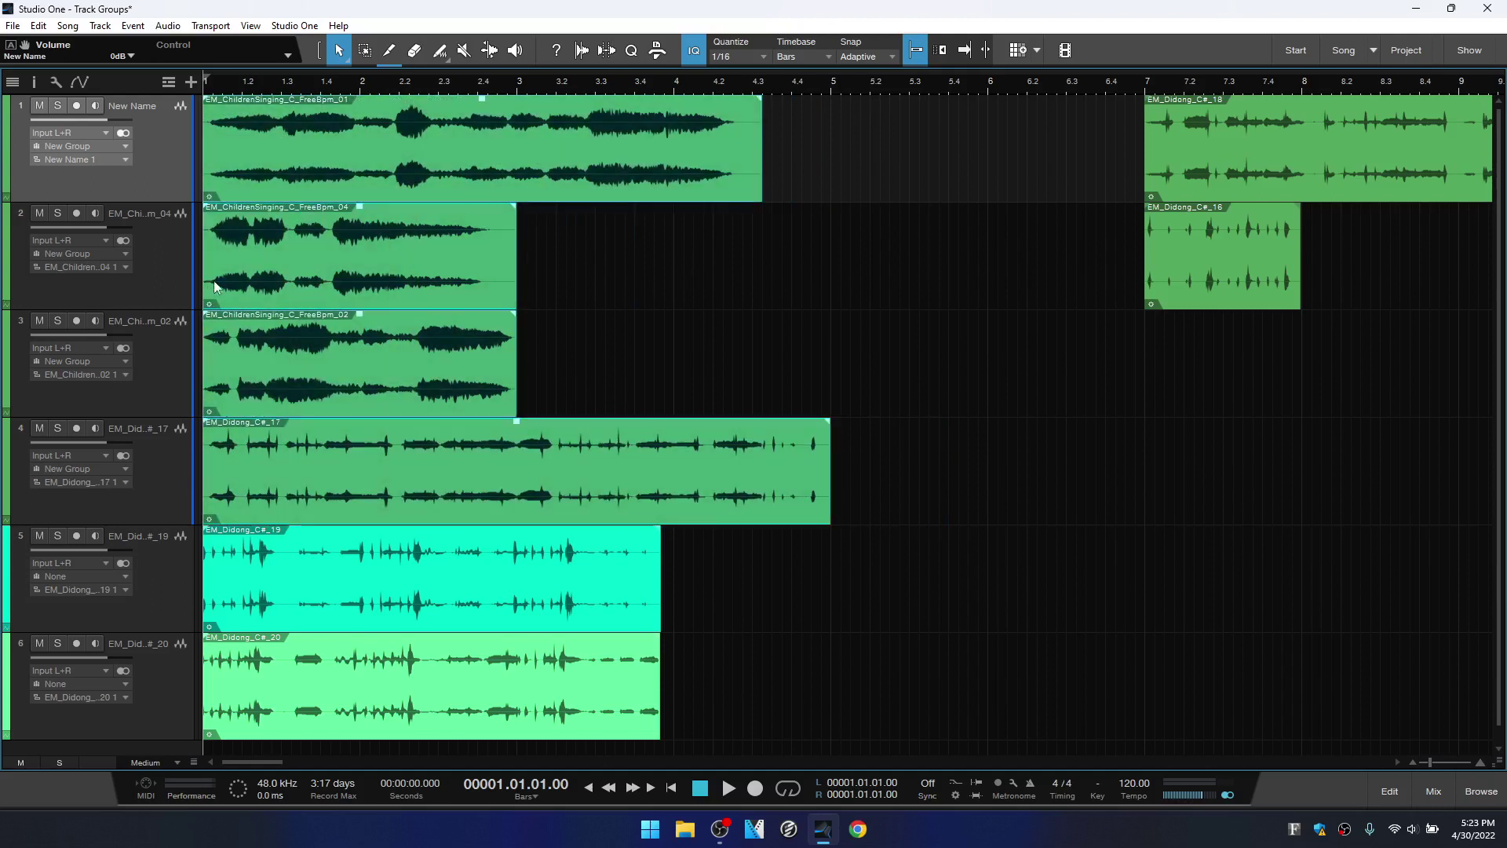
pyautogui.click(631, 262)
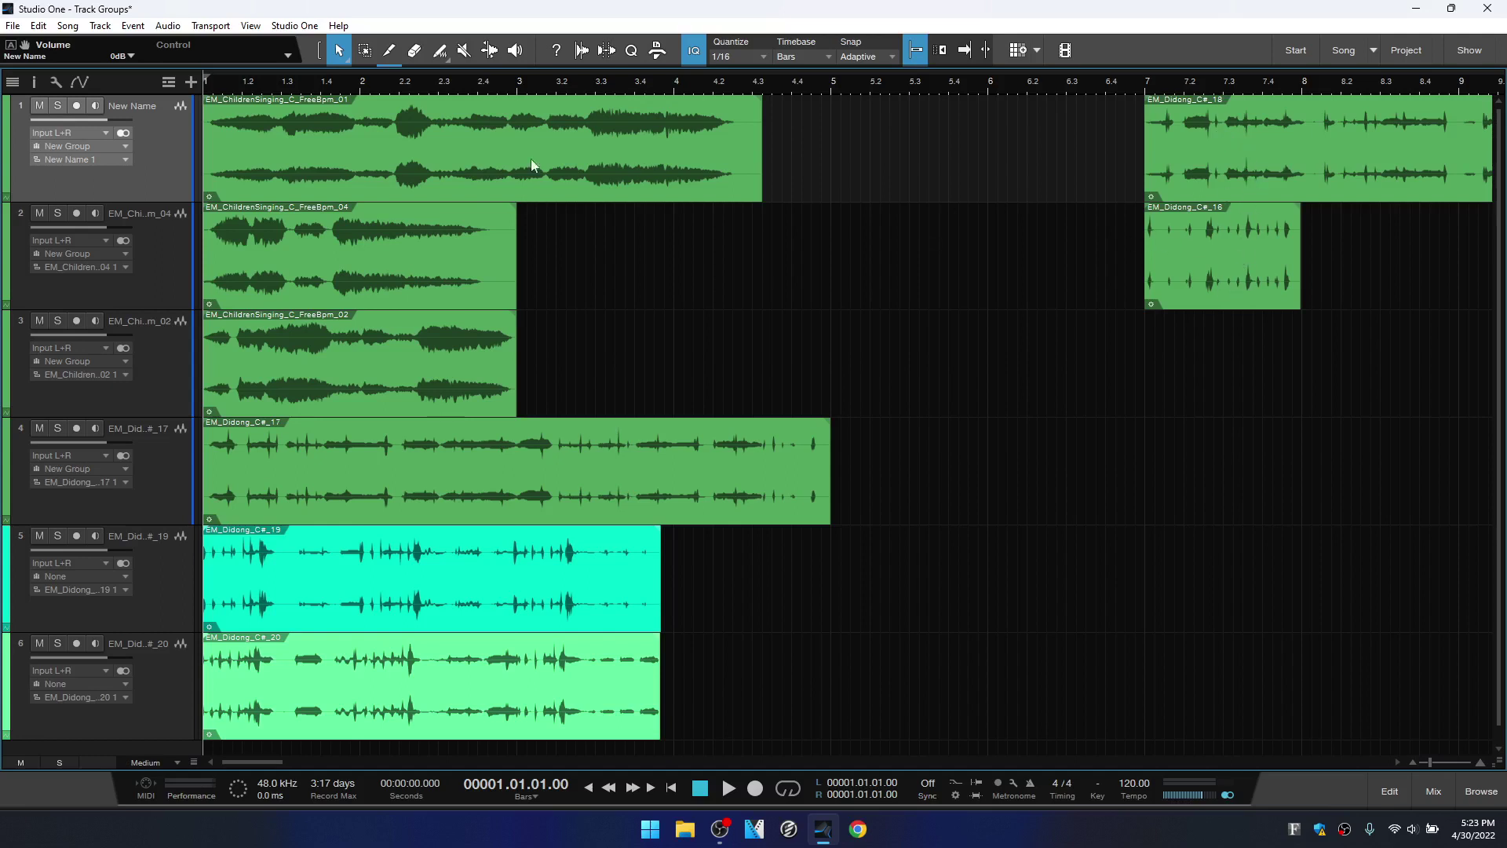
pyautogui.moveTo(610, 179); pyautogui.dragTo(581, 155)
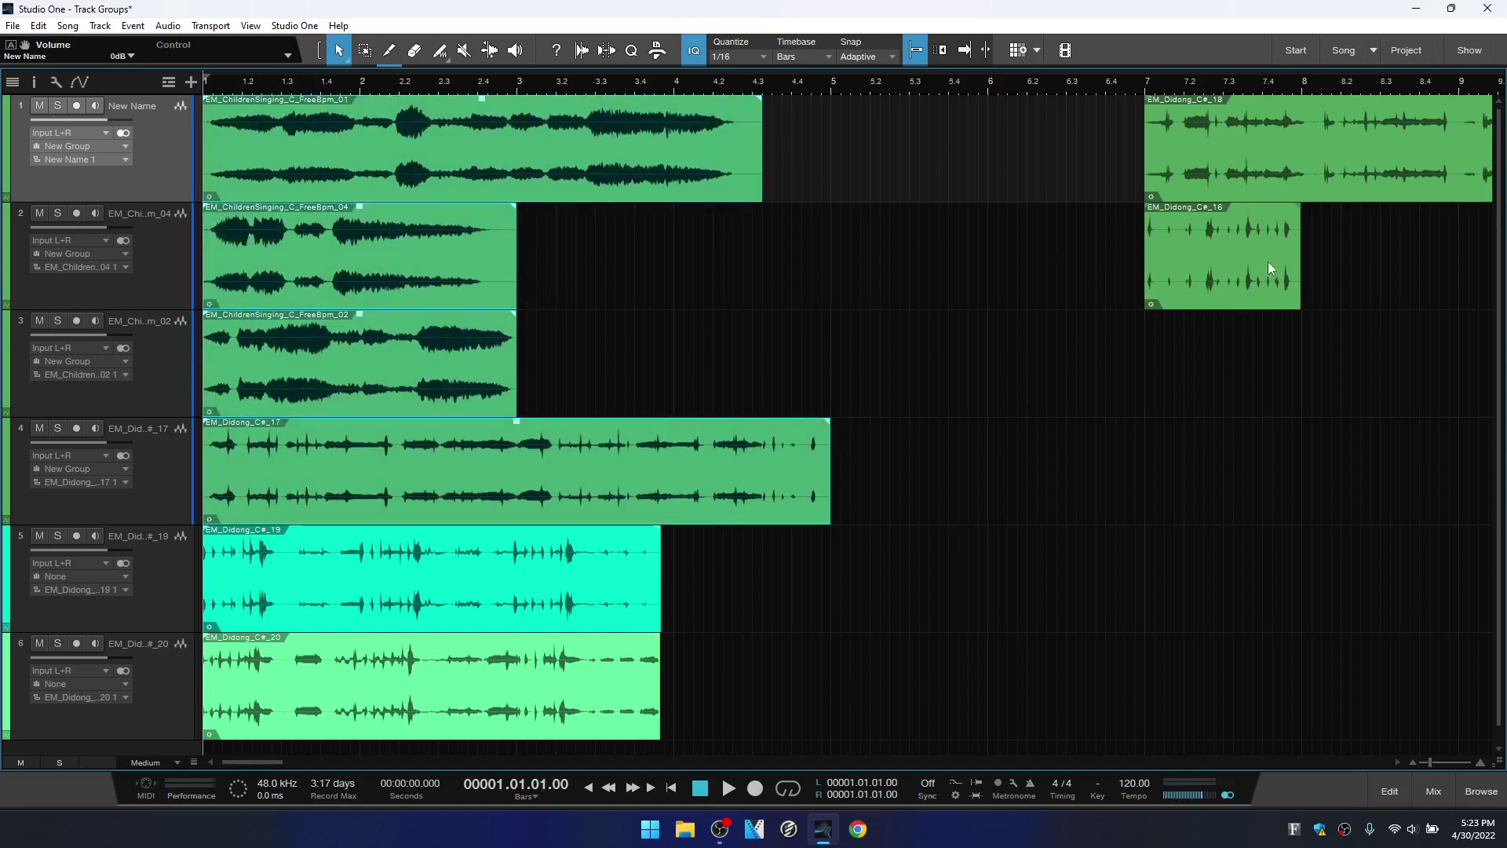
# Select the two grouped events at bar 7 from either track and clear the selection
pyautogui.click(1279, 140)
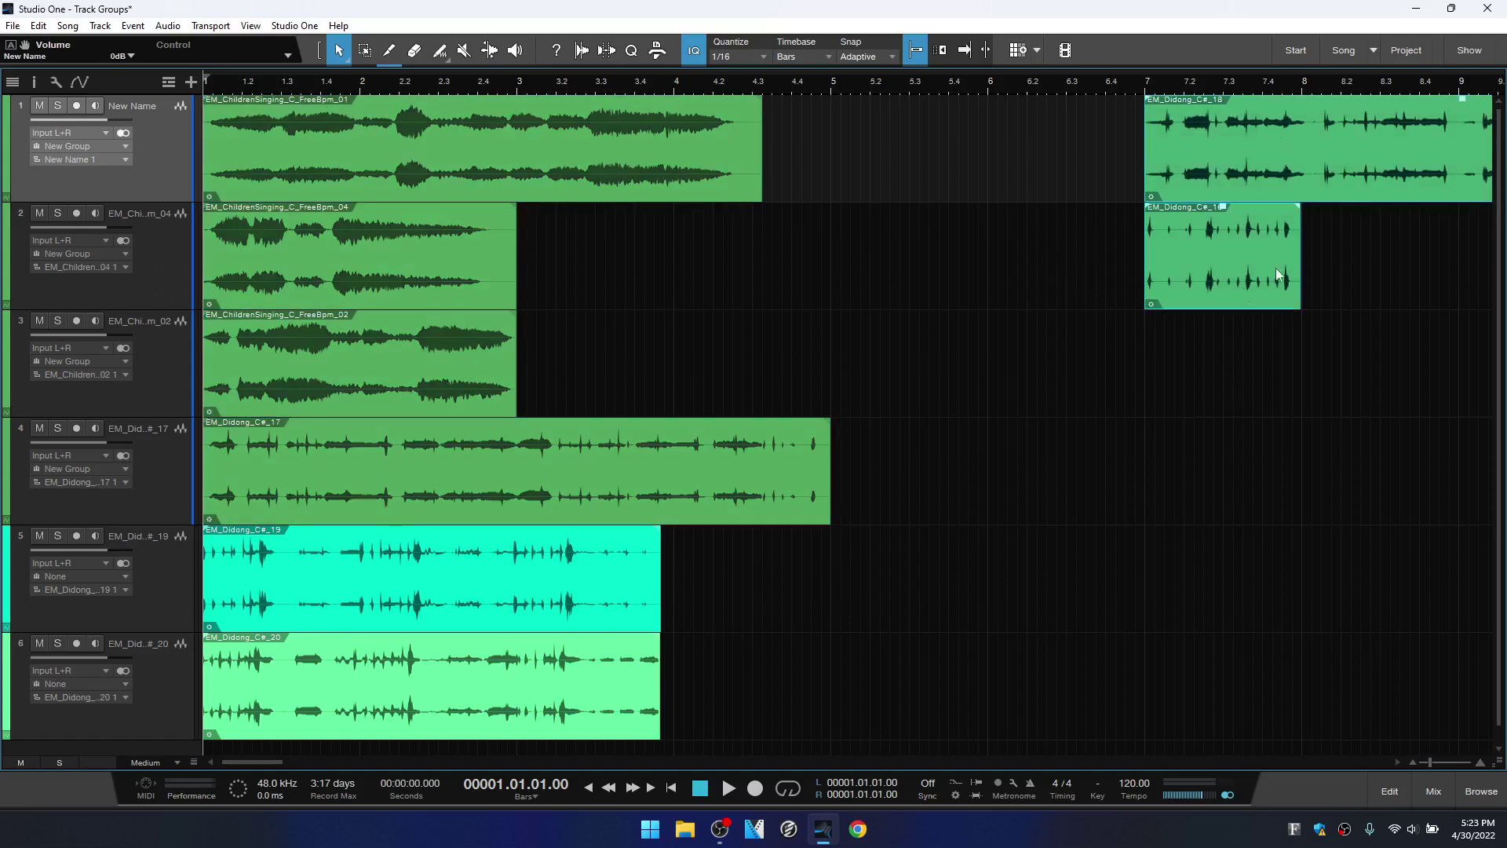
pyautogui.click(1368, 322)
pyautogui.click(1237, 229)
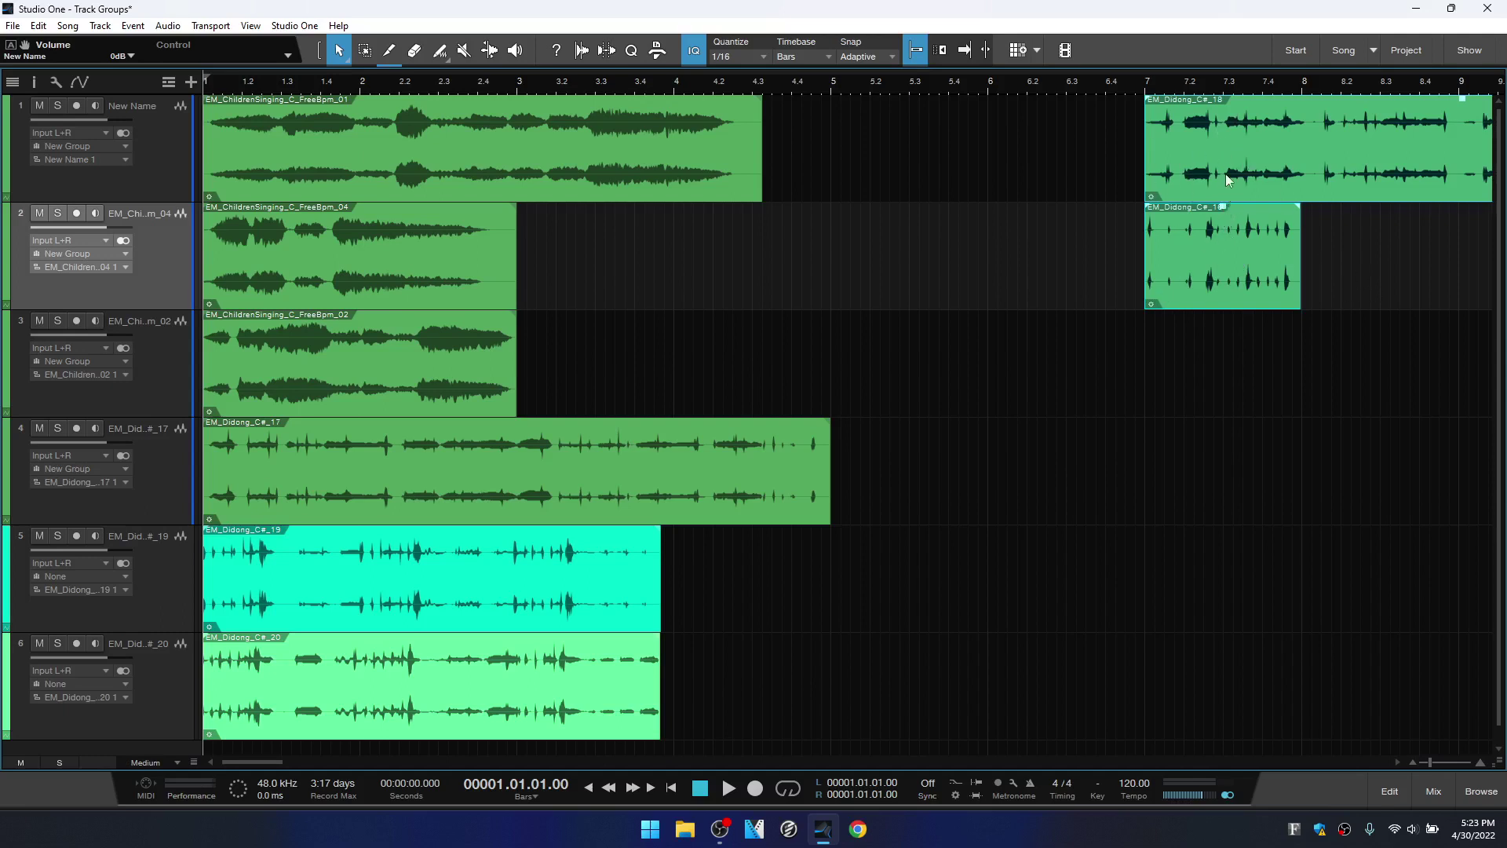
pyautogui.click(1053, 270)
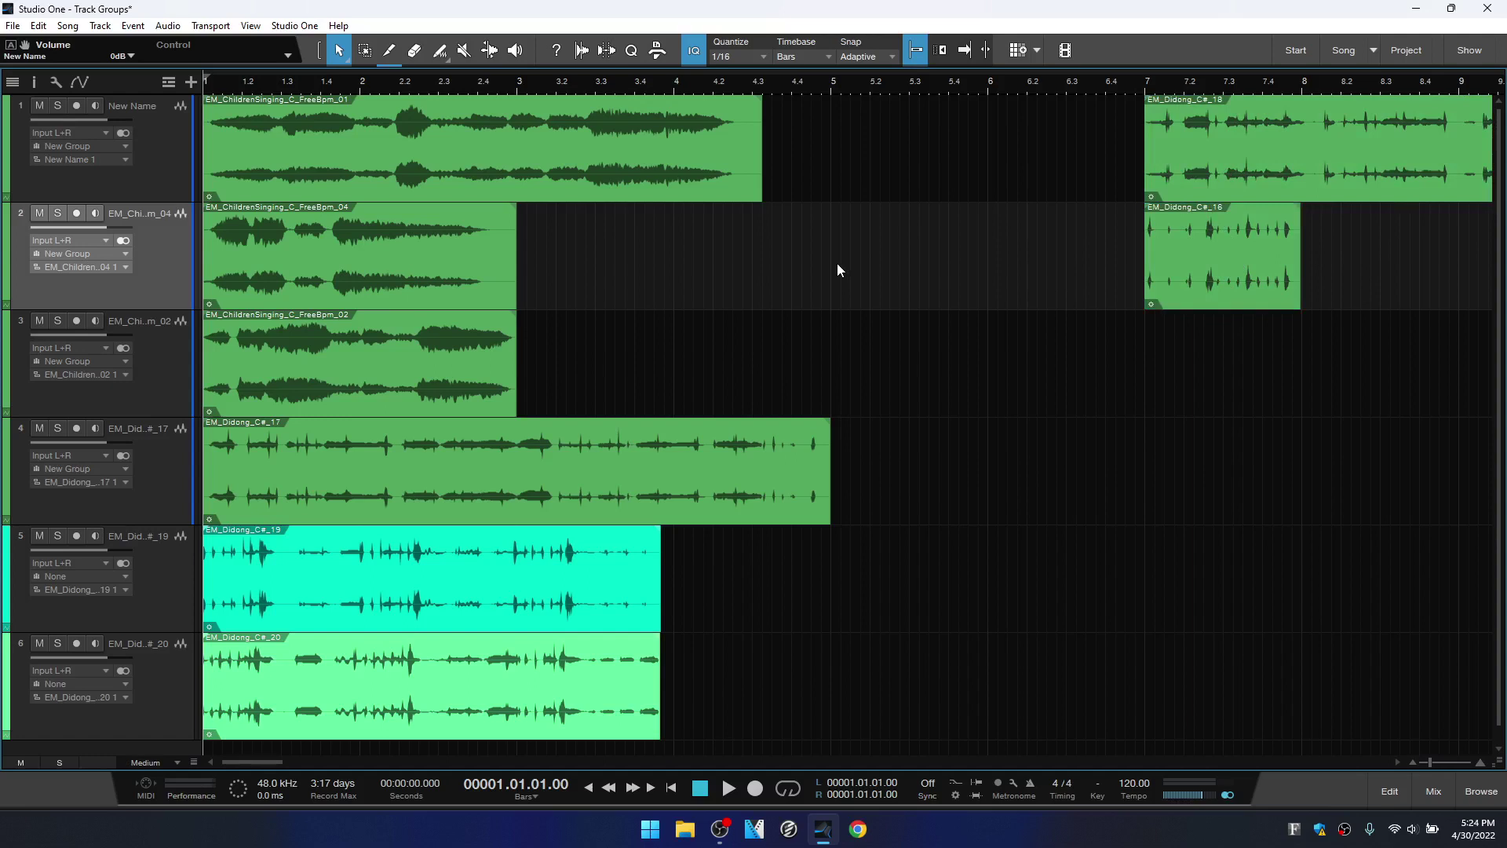
# Lower the gain of the grouped events starting at bar 1 and reset it to default
pyautogui.click(533, 186)
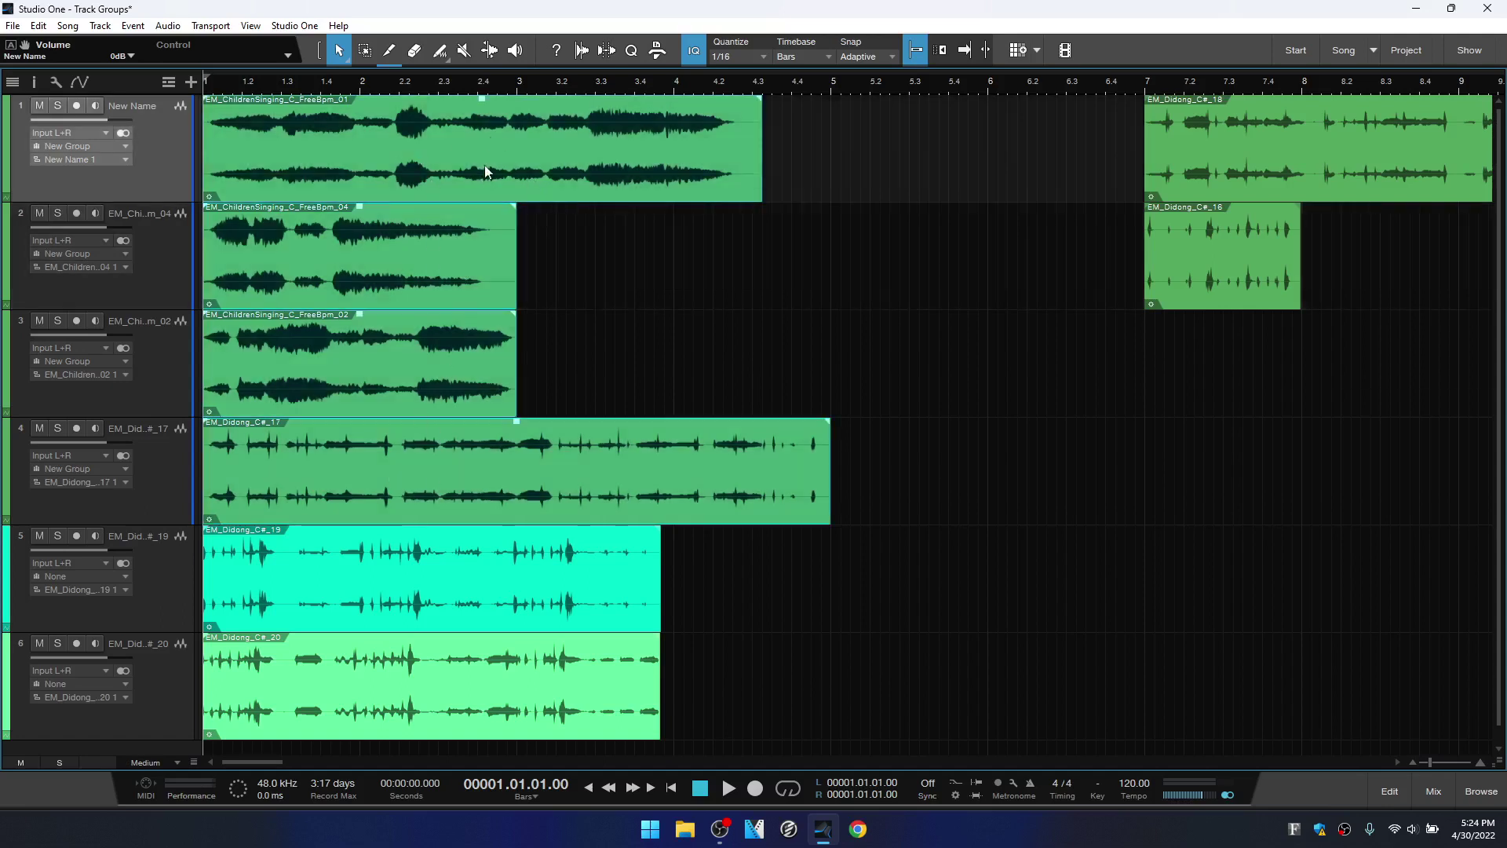
pyautogui.moveTo(484, 106); pyautogui.dragTo(484, 130)
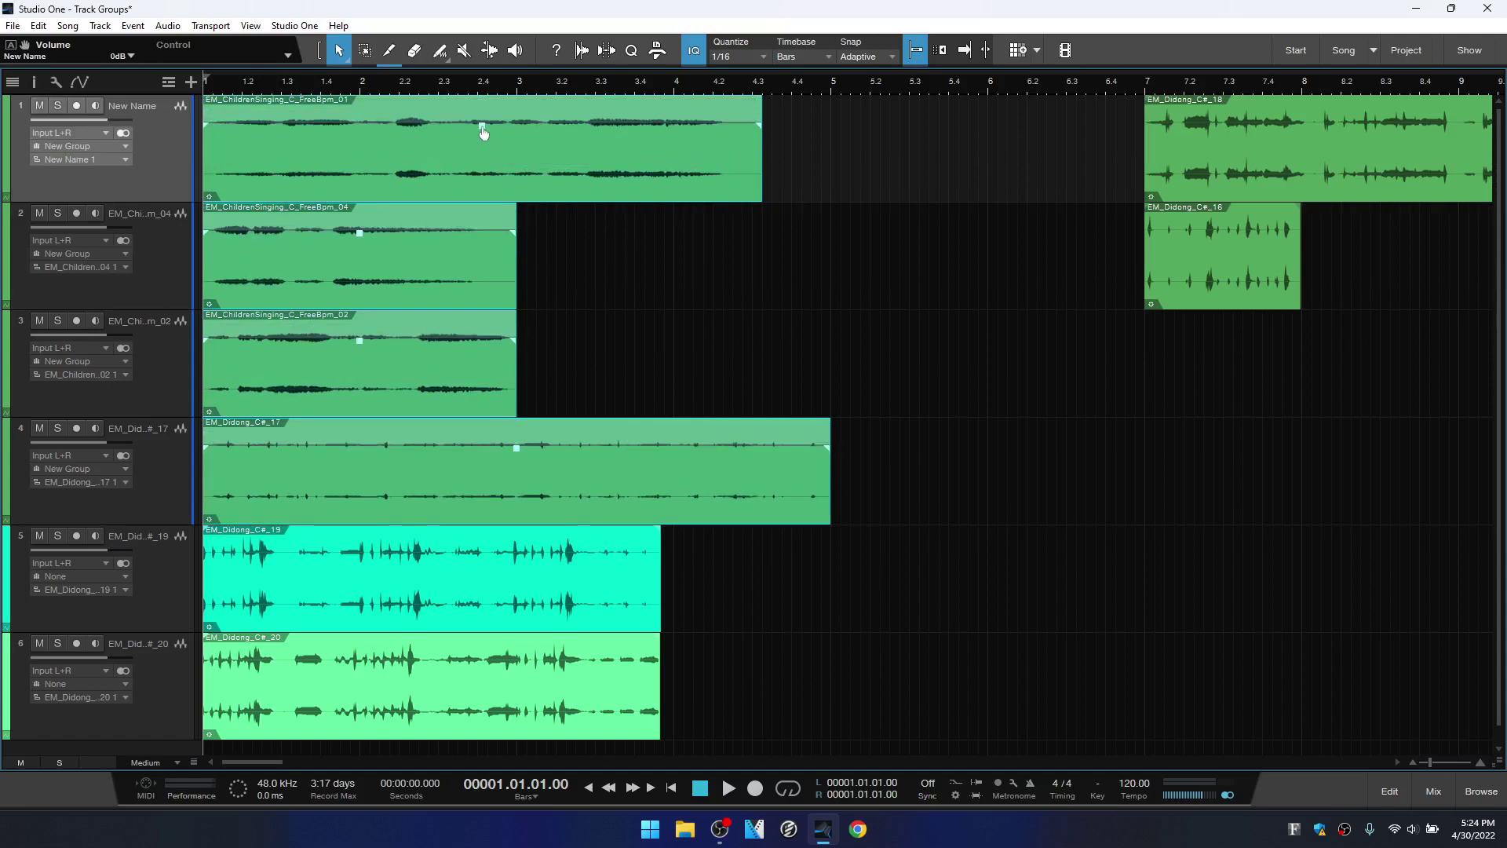
pyautogui.doubleClick(483, 125)
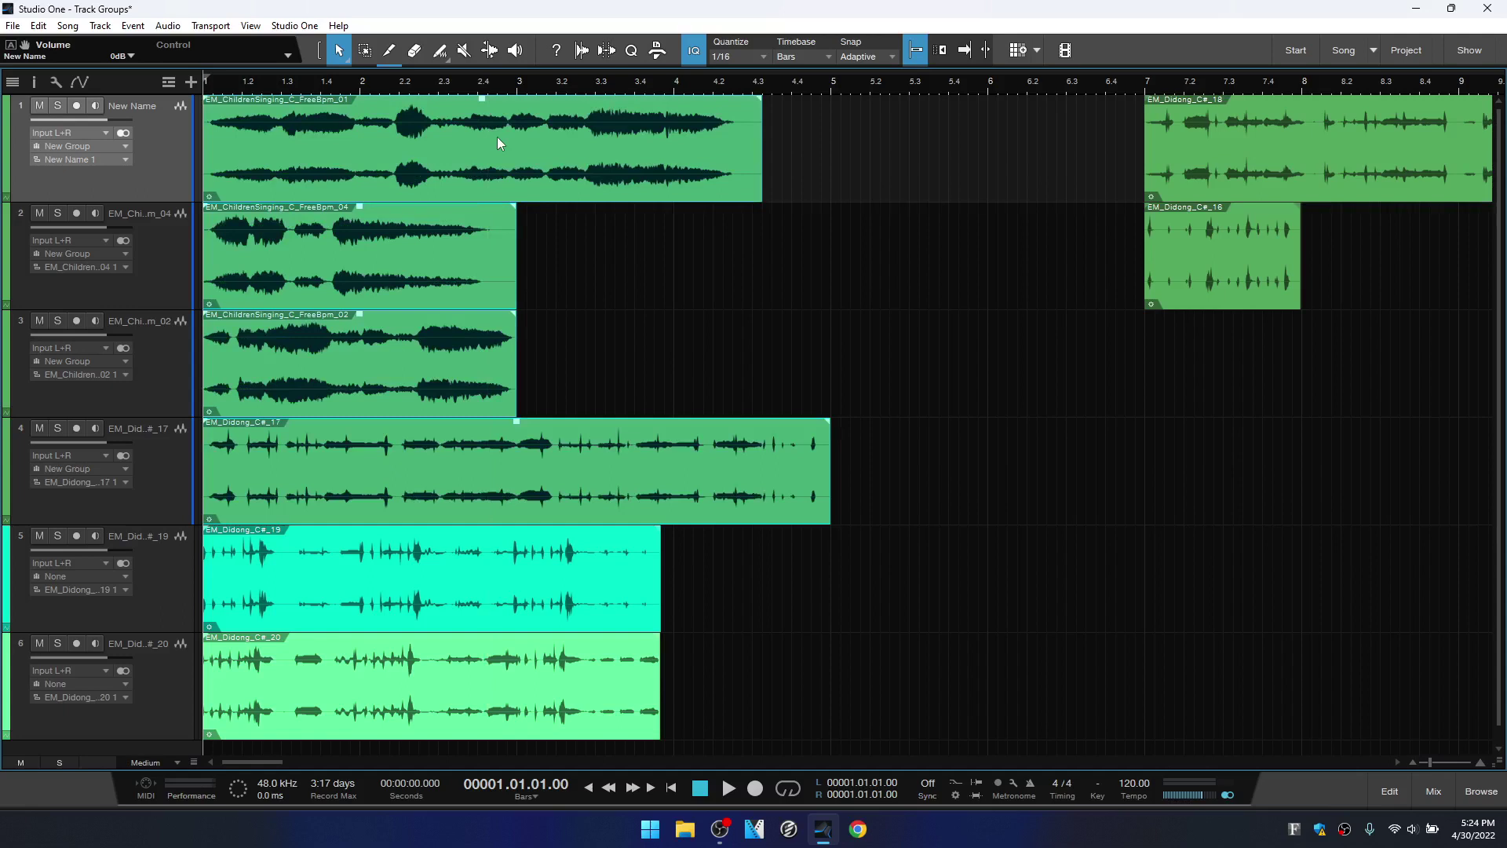
# Split the grouped events shortly after beat 2.2 with the Split tool and undo the cut
pyautogui.click(388, 50)
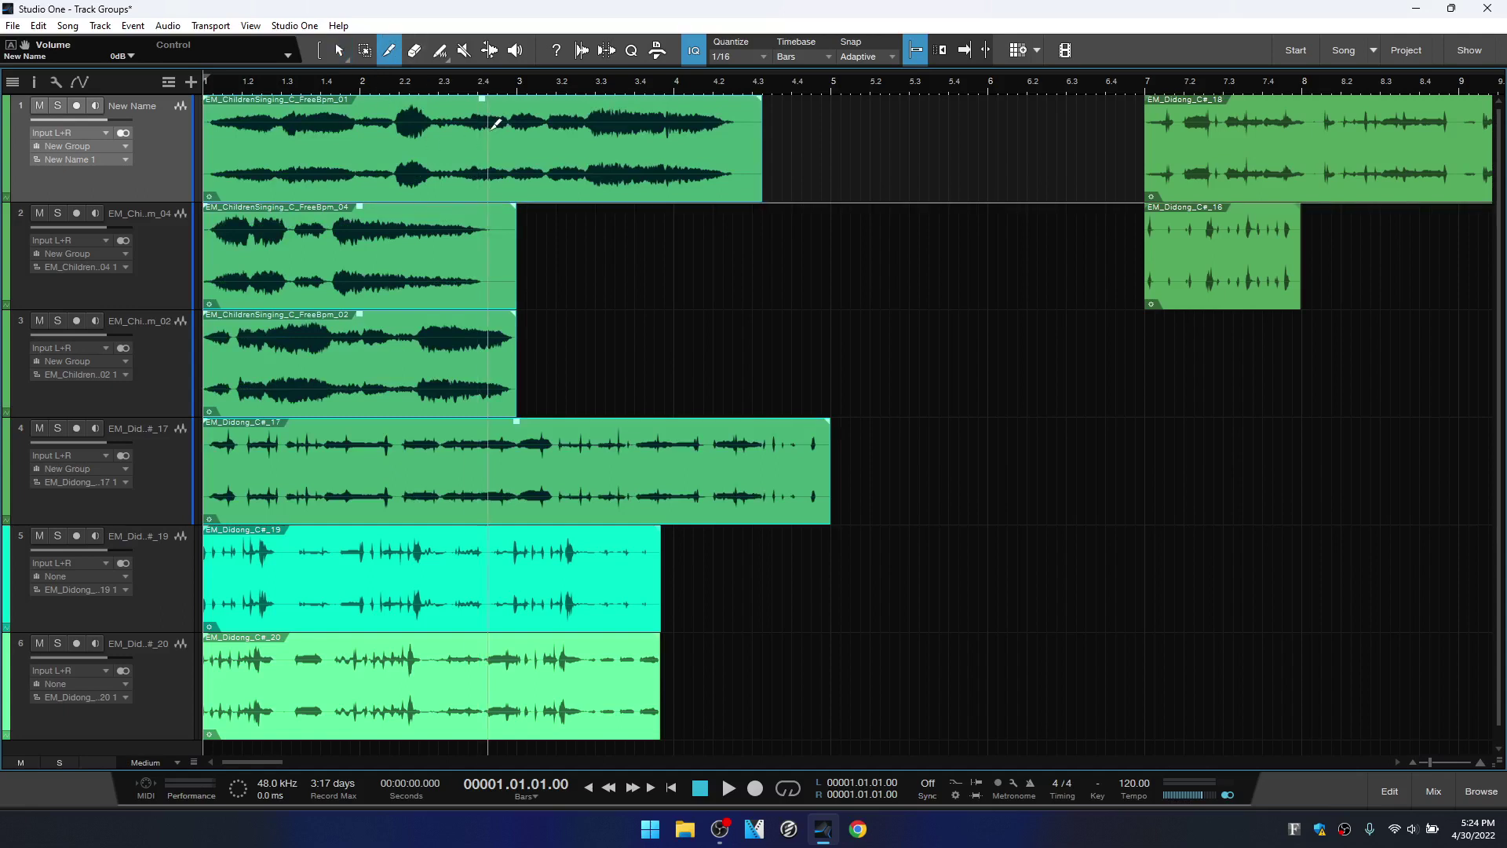
pyautogui.keyDown('alt'); pyautogui.click(402, 146); pyautogui.keyUp('alt')
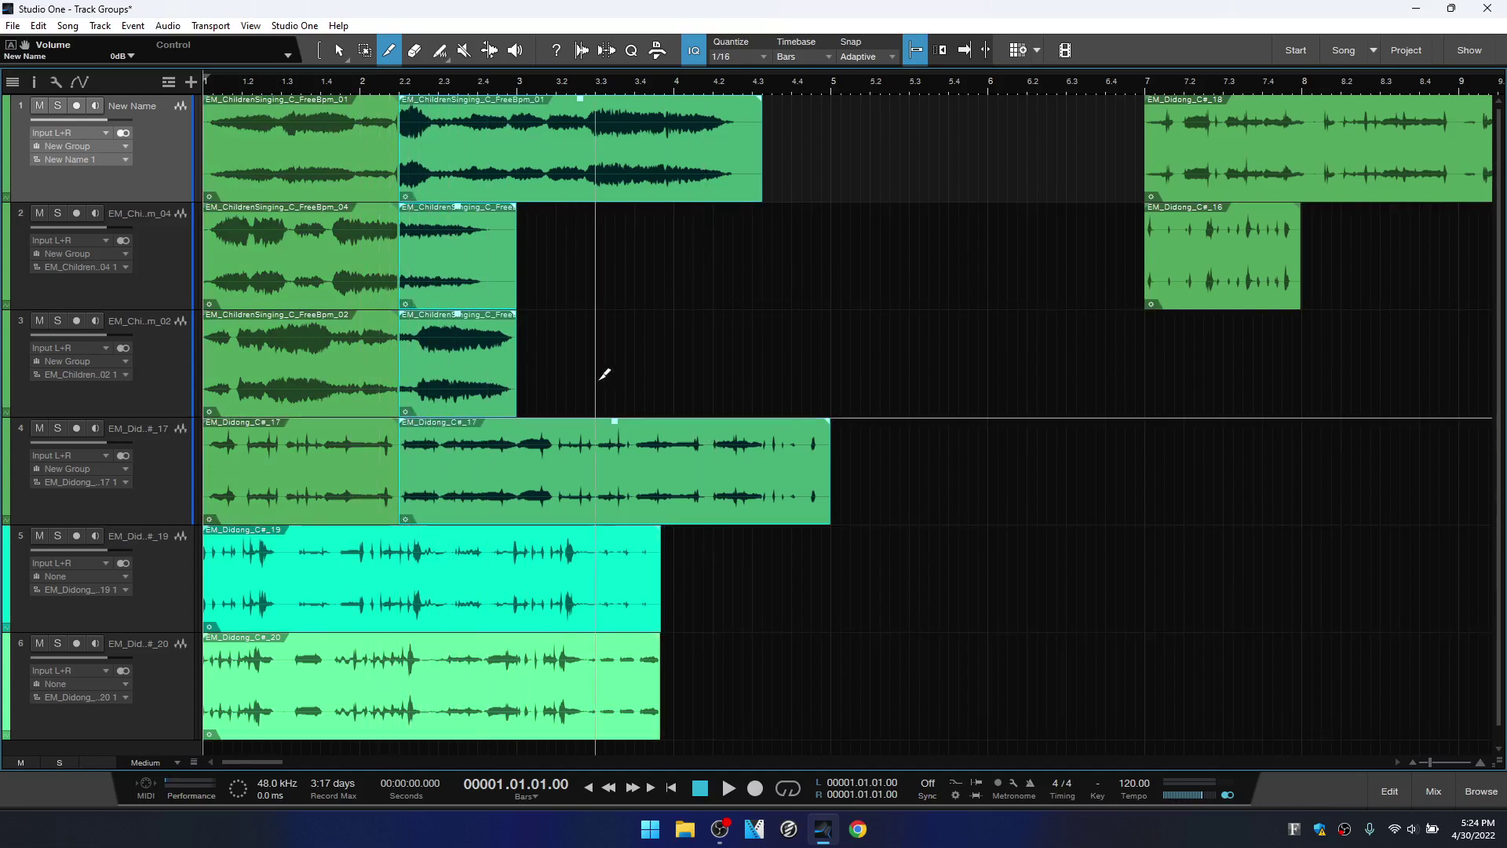
pyautogui.hotkey('ctrl', 'z')
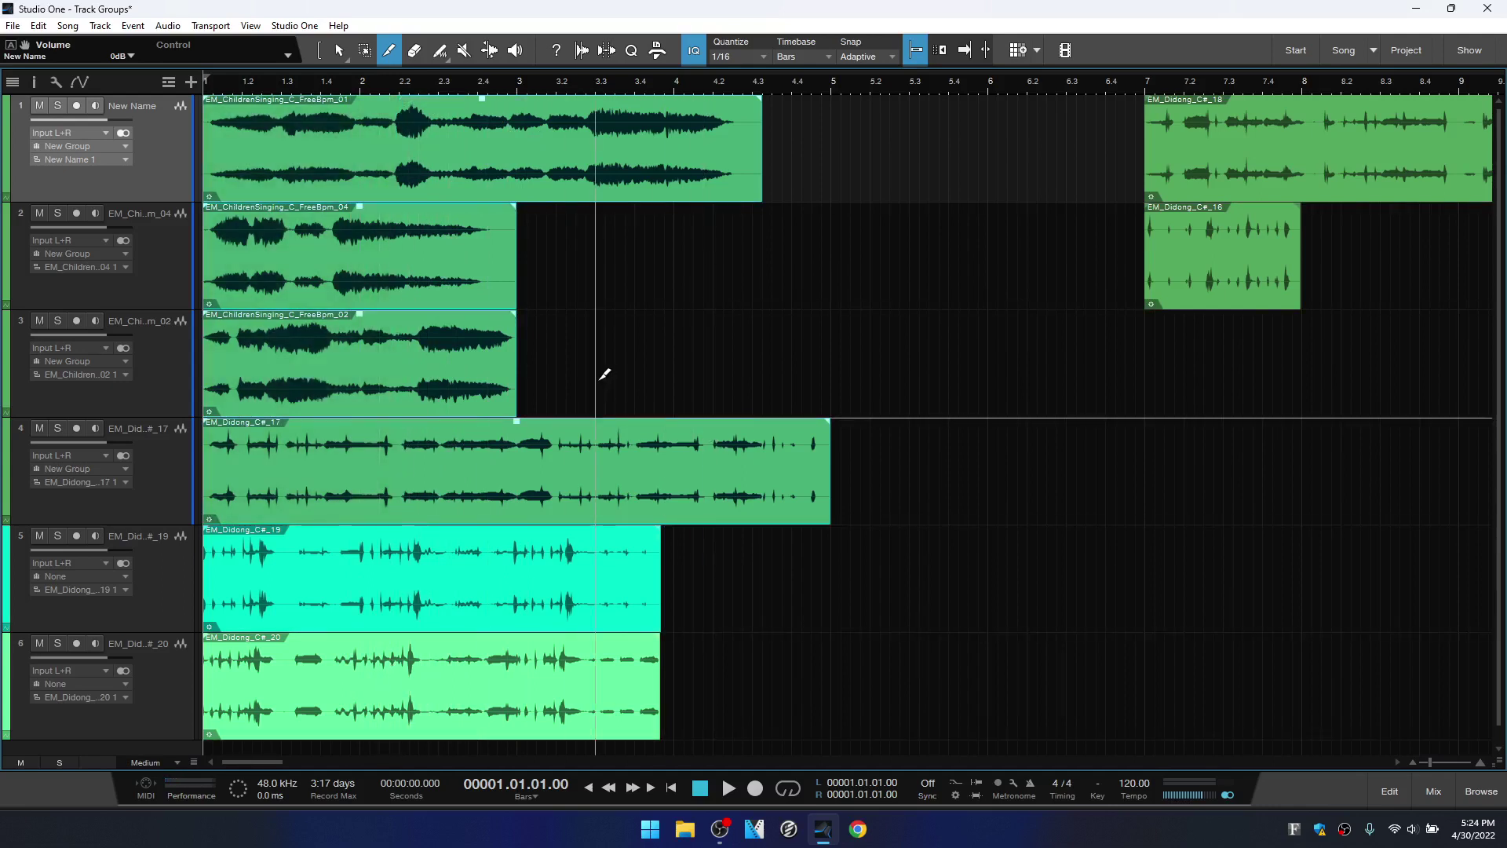
# Erase the grouped events starting at bar 1 with the Eraser tool and undo the deletion
pyautogui.click(415, 50)
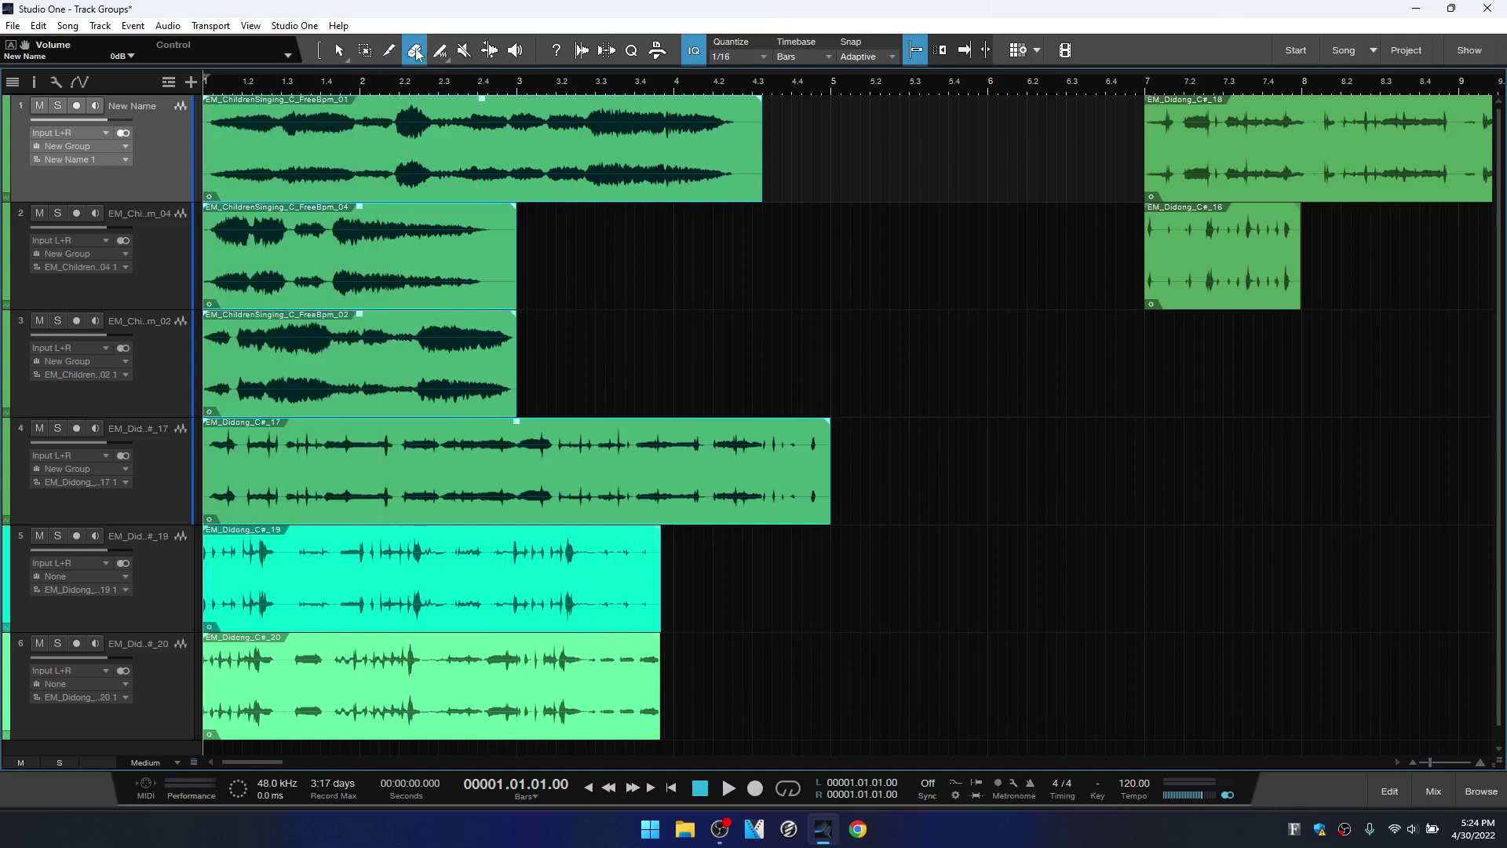
pyautogui.click(568, 153)
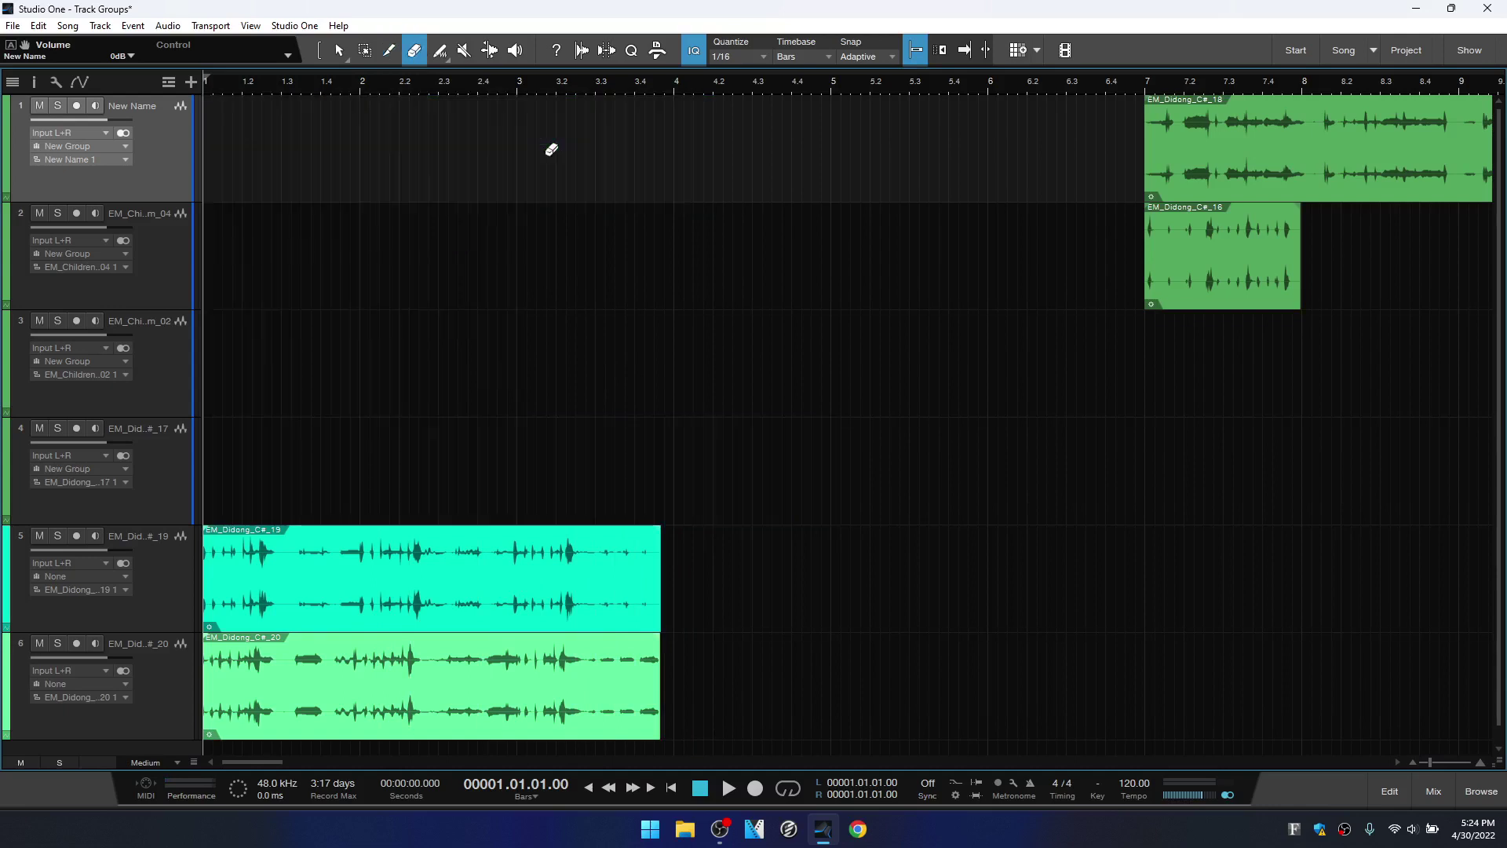
pyautogui.hotkey('ctrl', 'z')
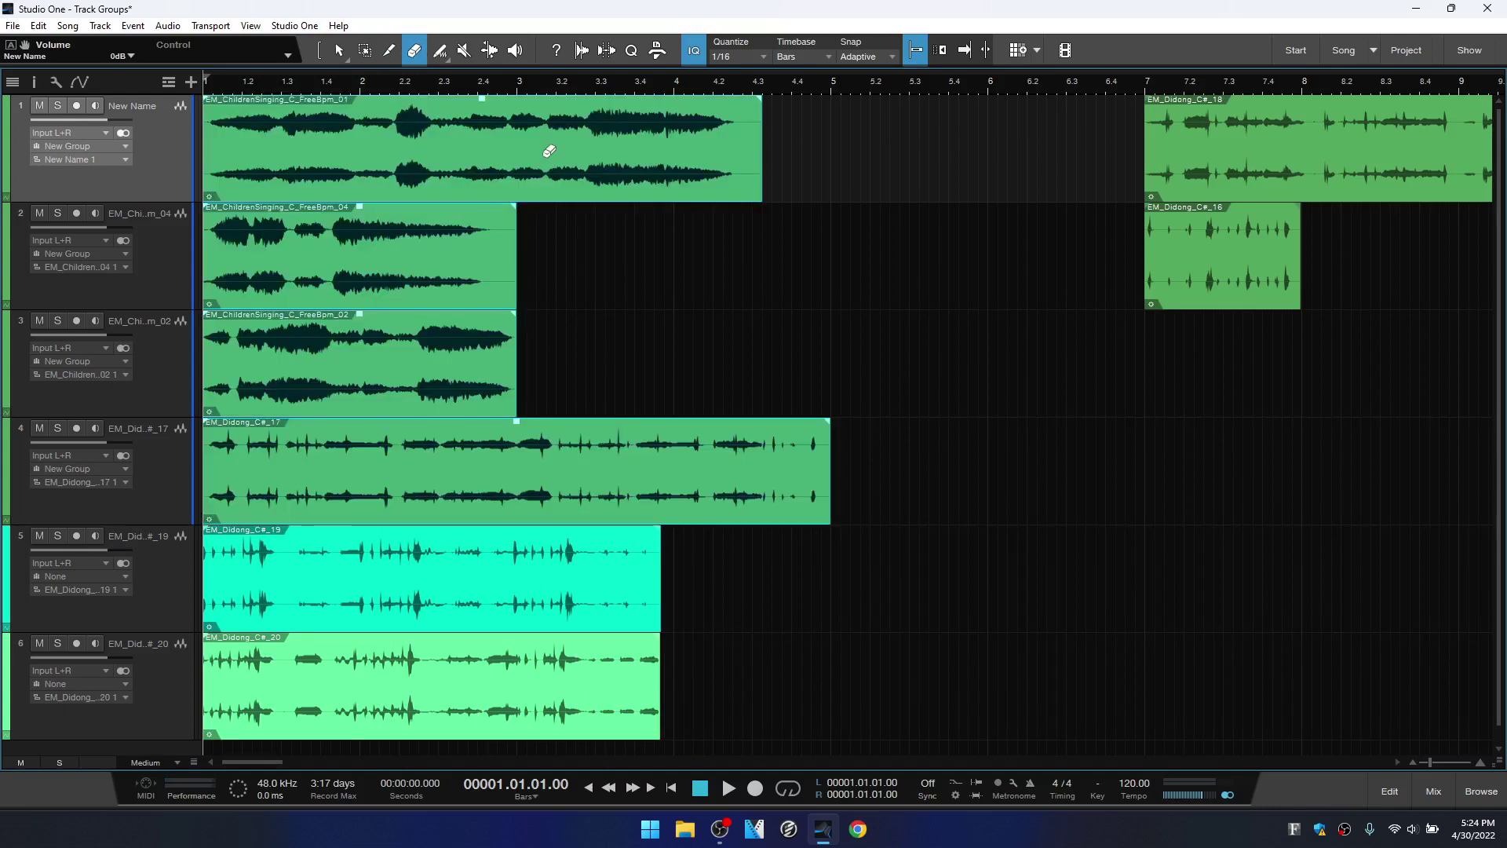
# Mute the grouped events starting at bar 1 with the Mute tool and unmute them again
pyautogui.click(464, 52)
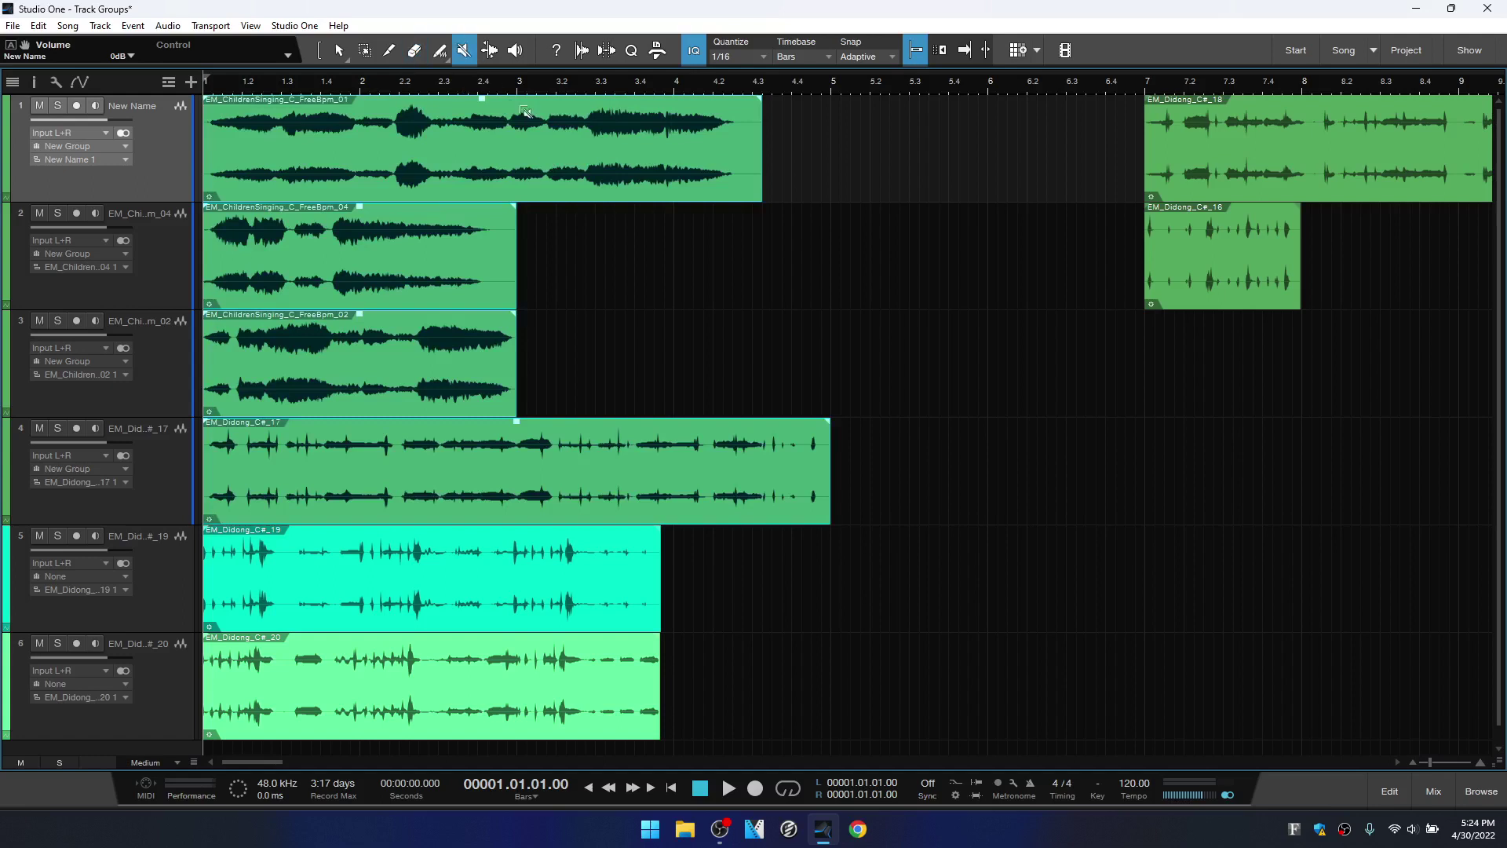
pyautogui.click(626, 165)
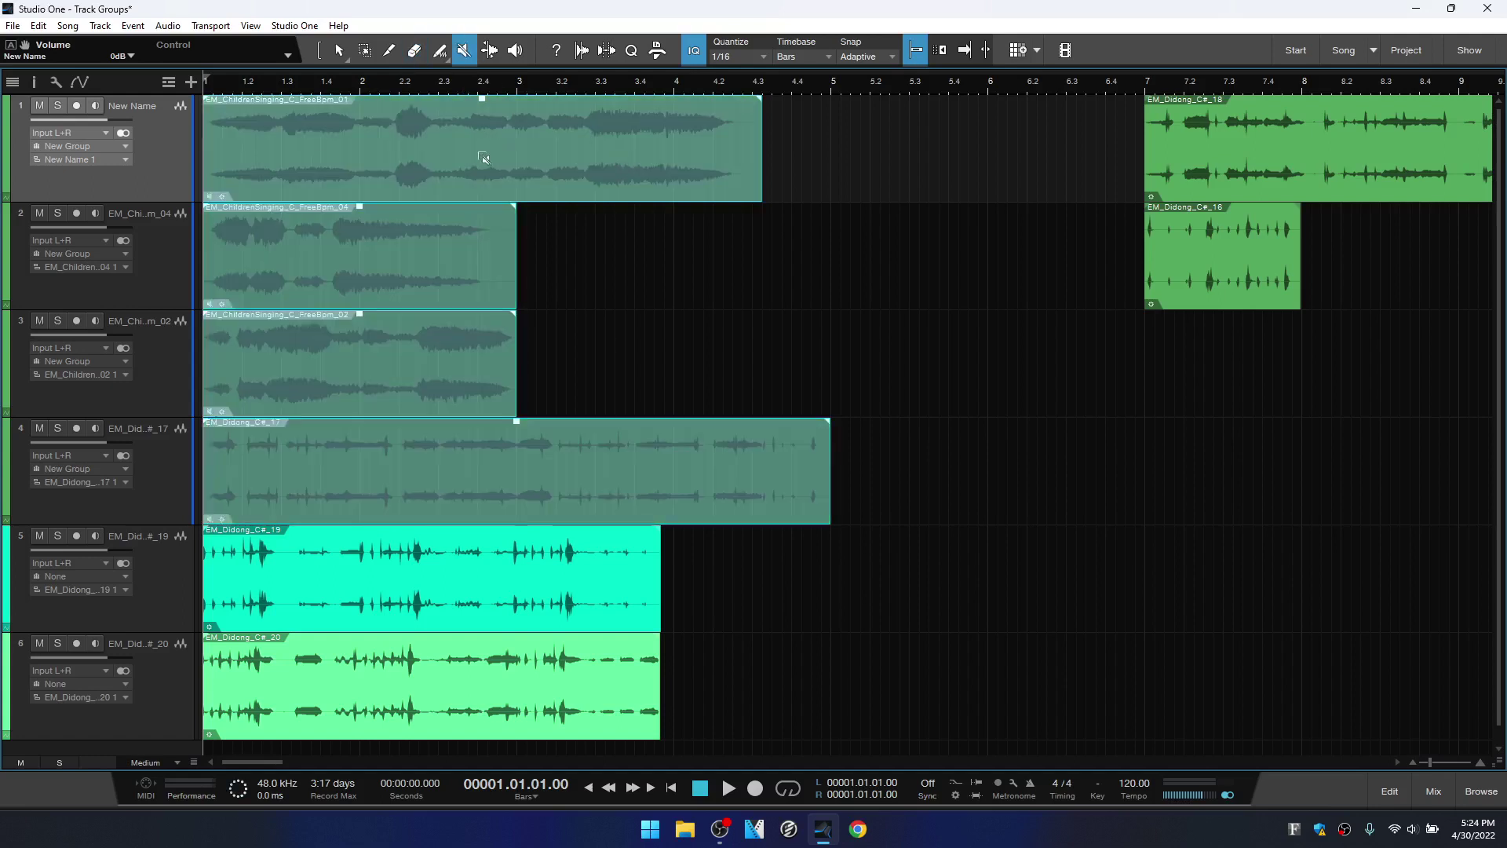
pyautogui.click(606, 152)
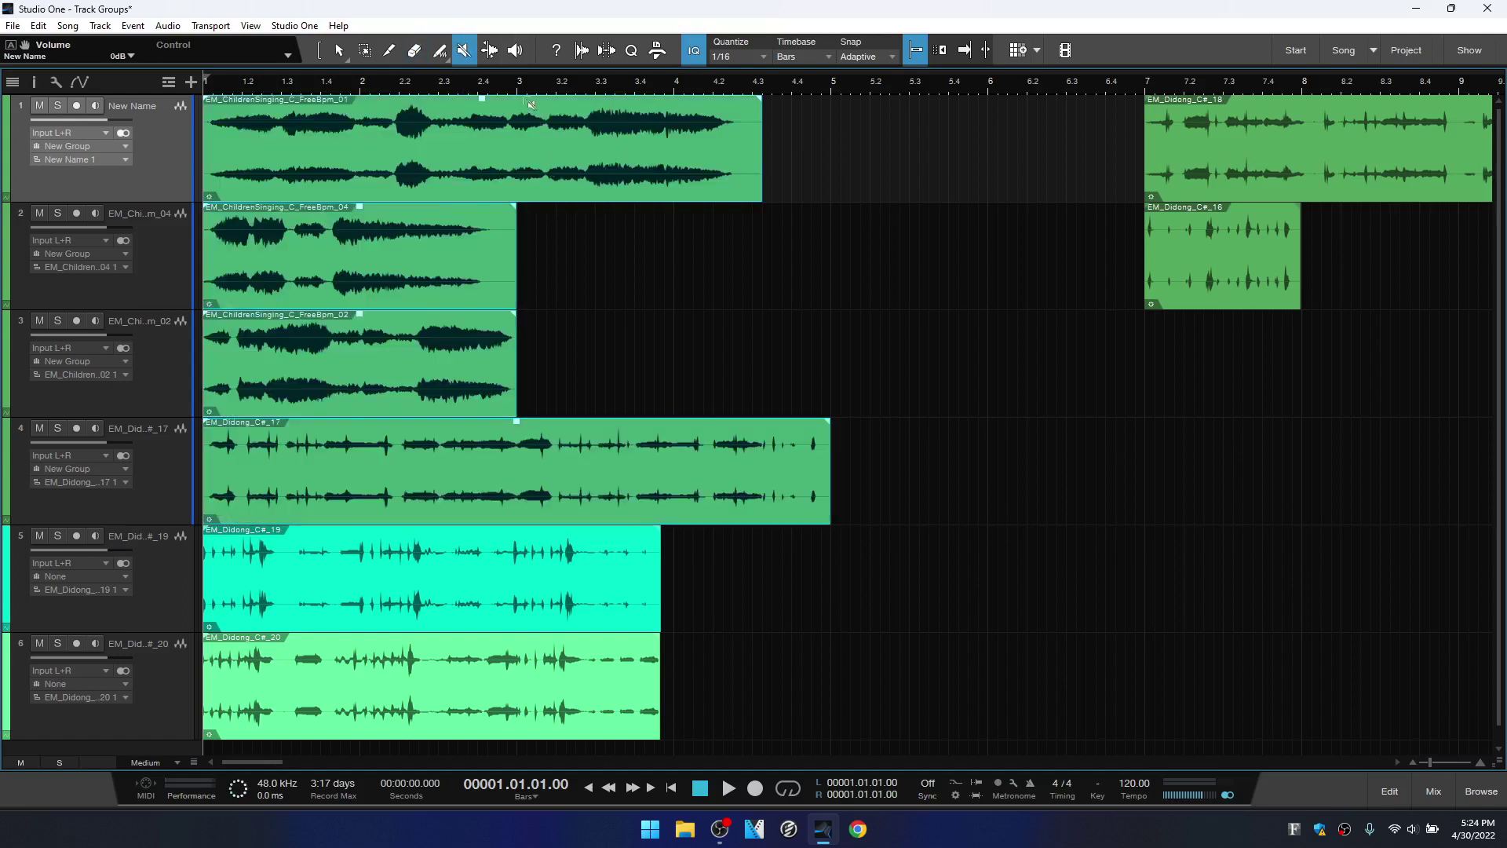
# Activate the Bend tool and turn on bend markers for the grouped events starting at bar 1
pyautogui.click(490, 50)
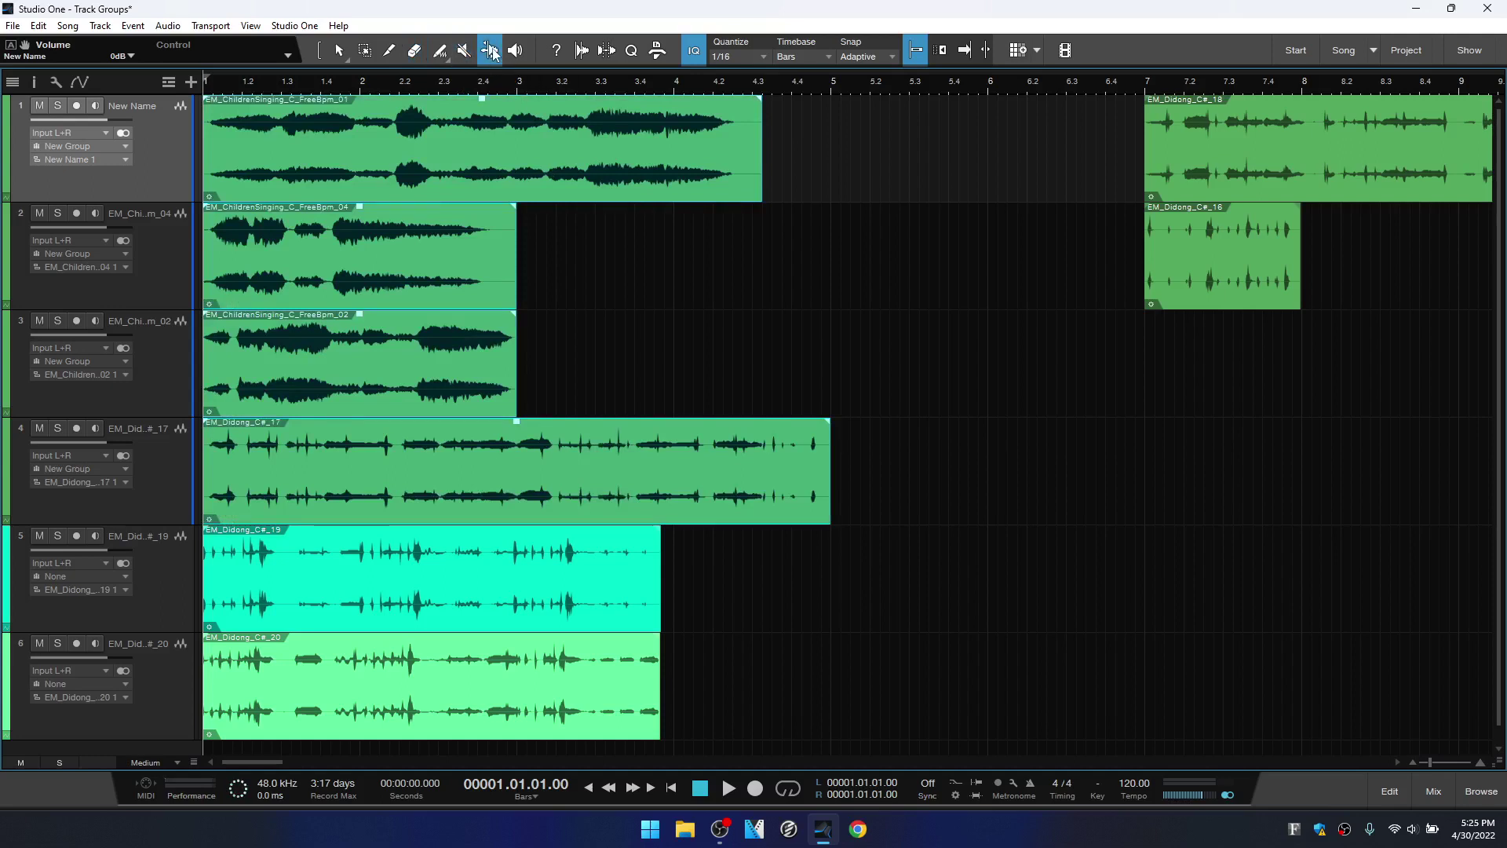
pyautogui.rightClick(473, 160)
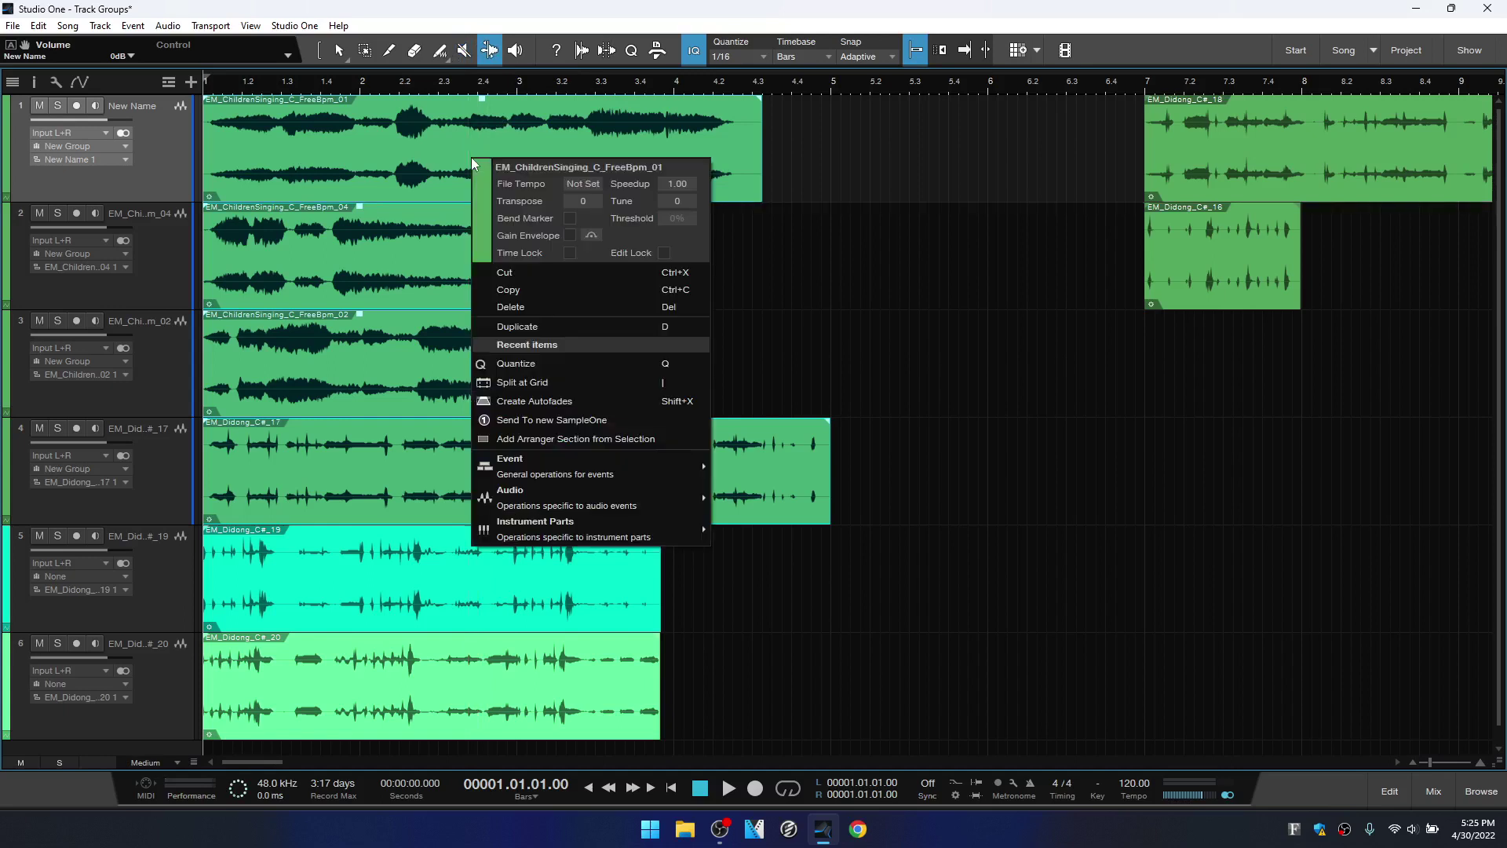
pyautogui.click(569, 218)
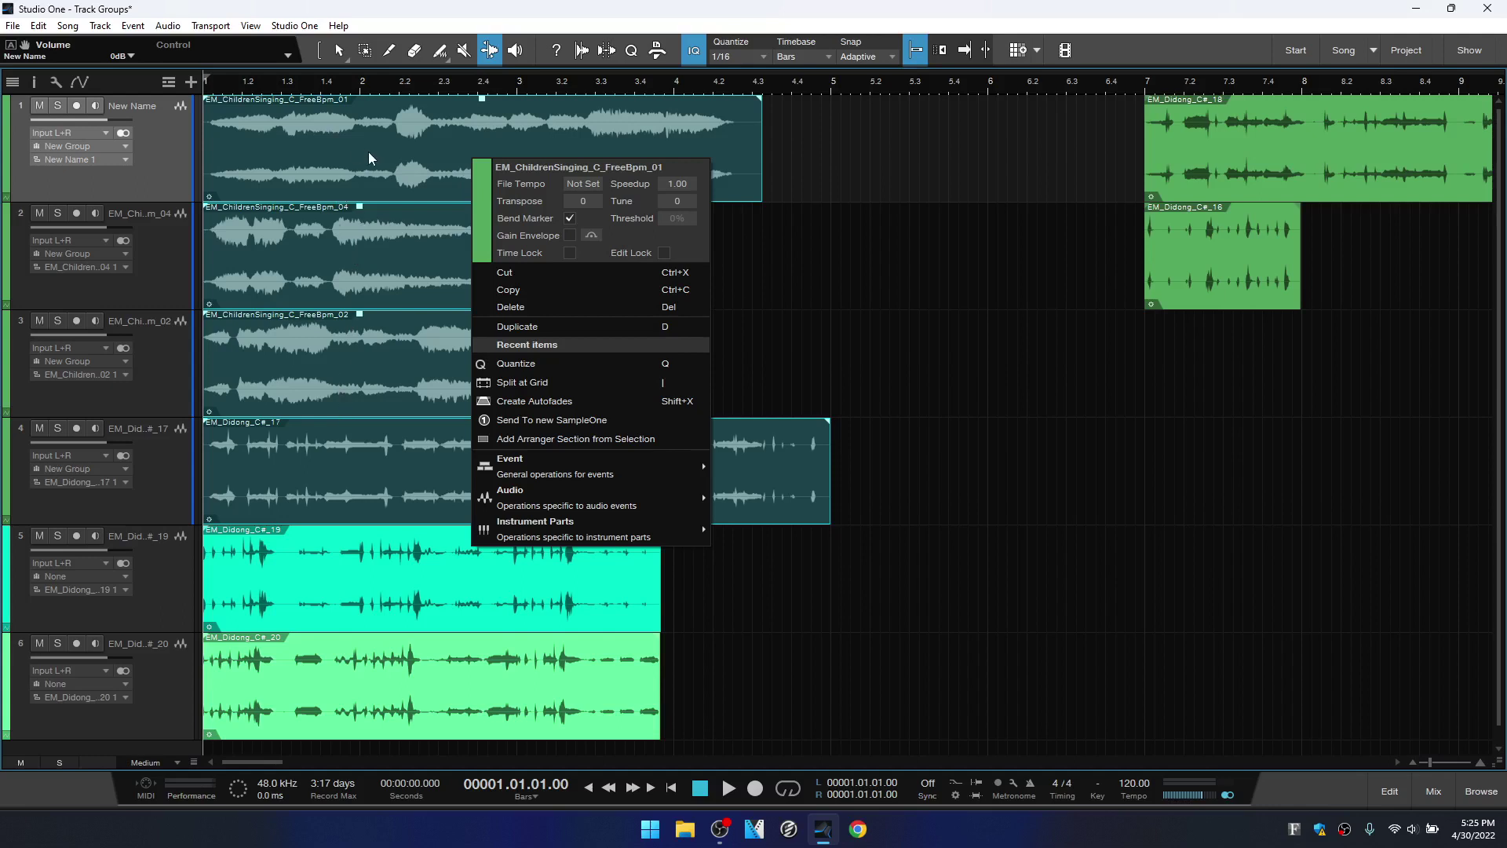
pyautogui.click(857, 188)
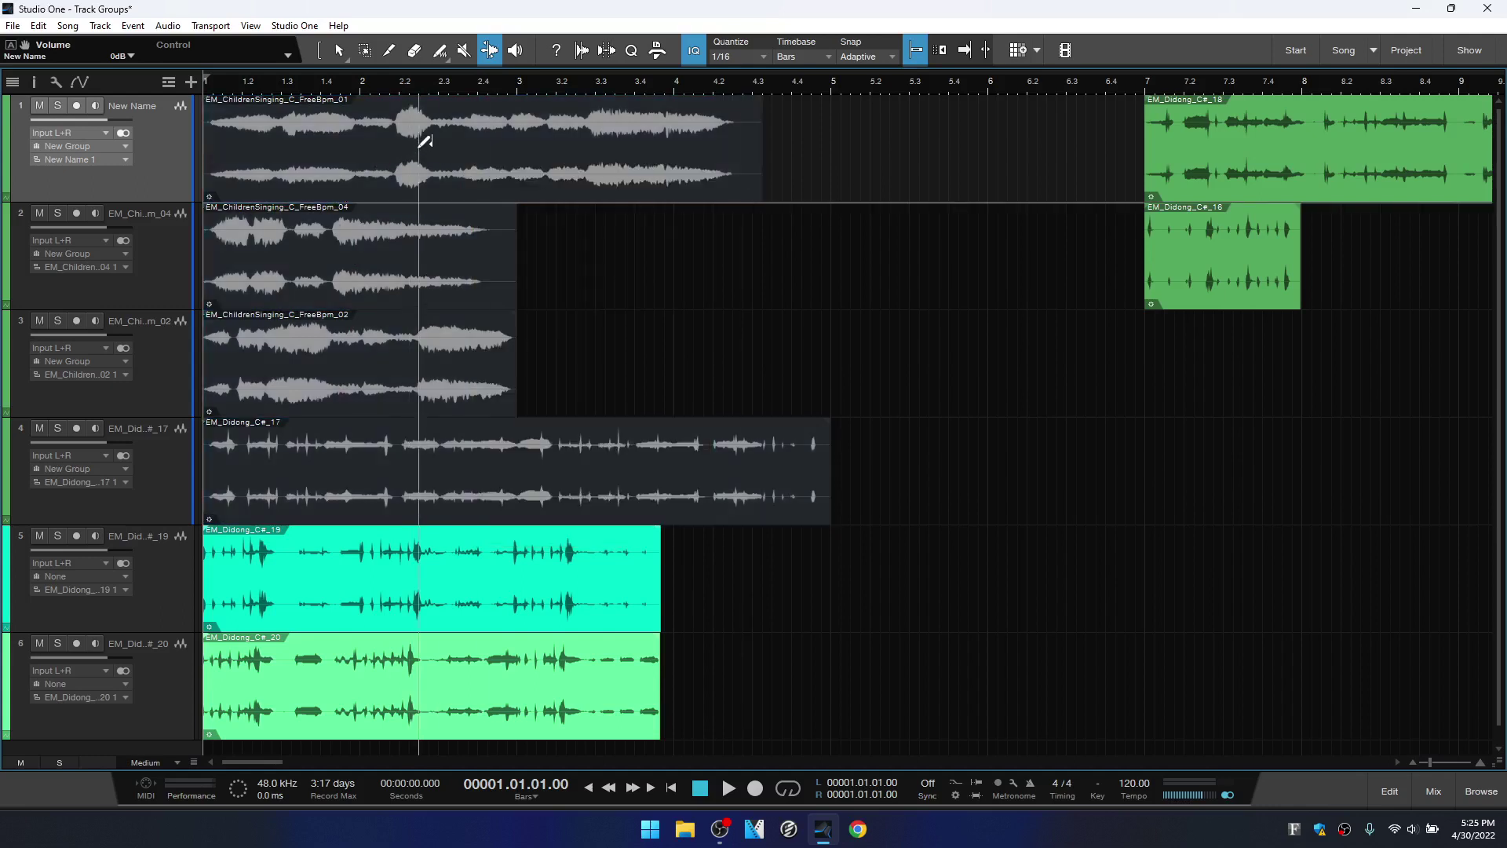
# Insert bend markers across the grouped events in bars 1 and 2, working on track 1's event
pyautogui.click(341, 125)
pyautogui.click(290, 133)
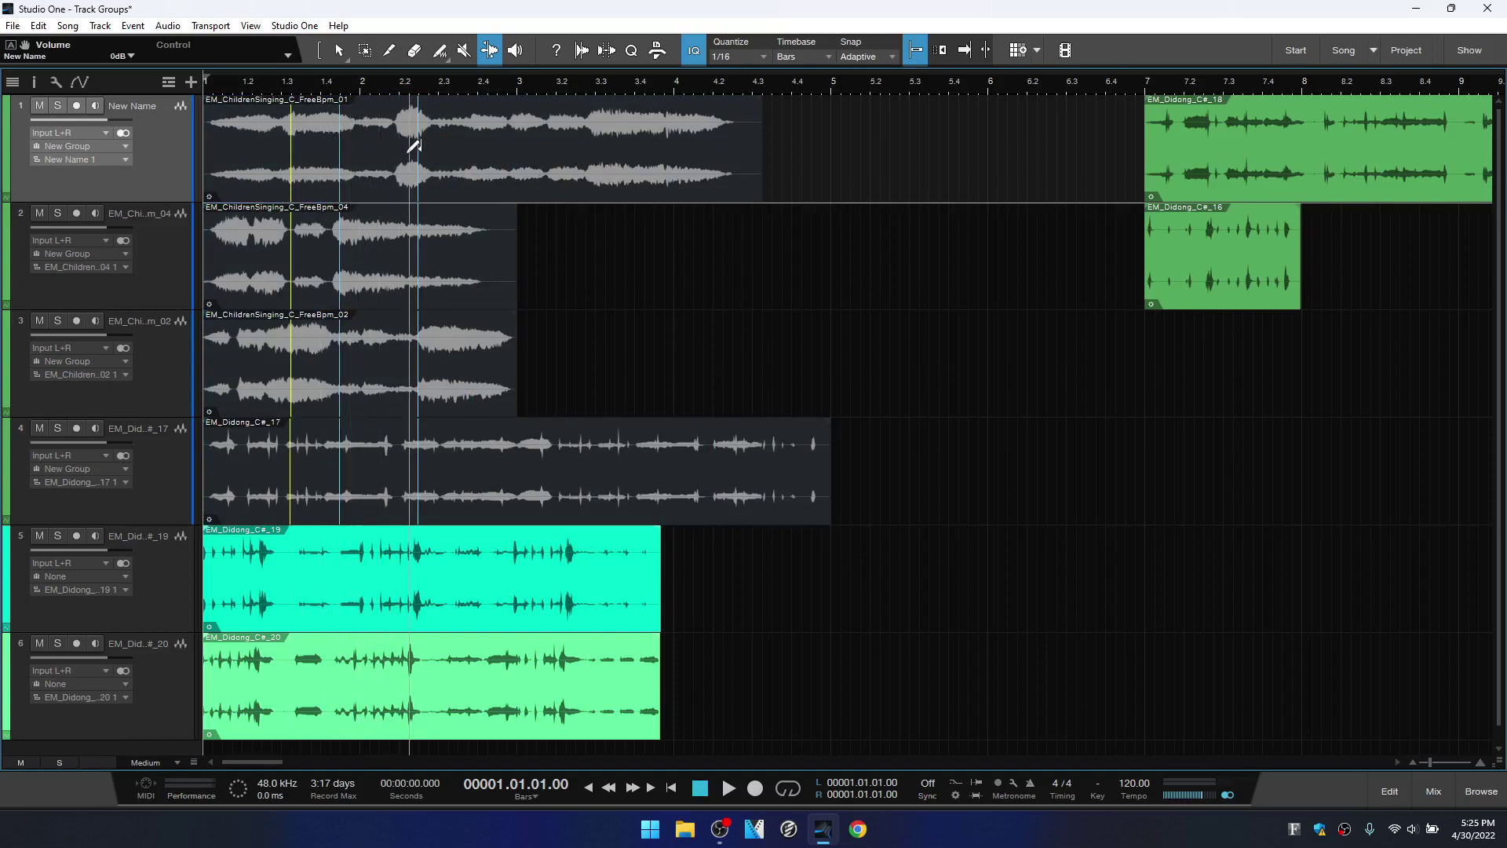
pyautogui.moveTo(424, 159)
pyautogui.mouseDown()
pyautogui.moveTo(439, 162)
pyautogui.moveTo(423, 166)
pyautogui.mouseUp()
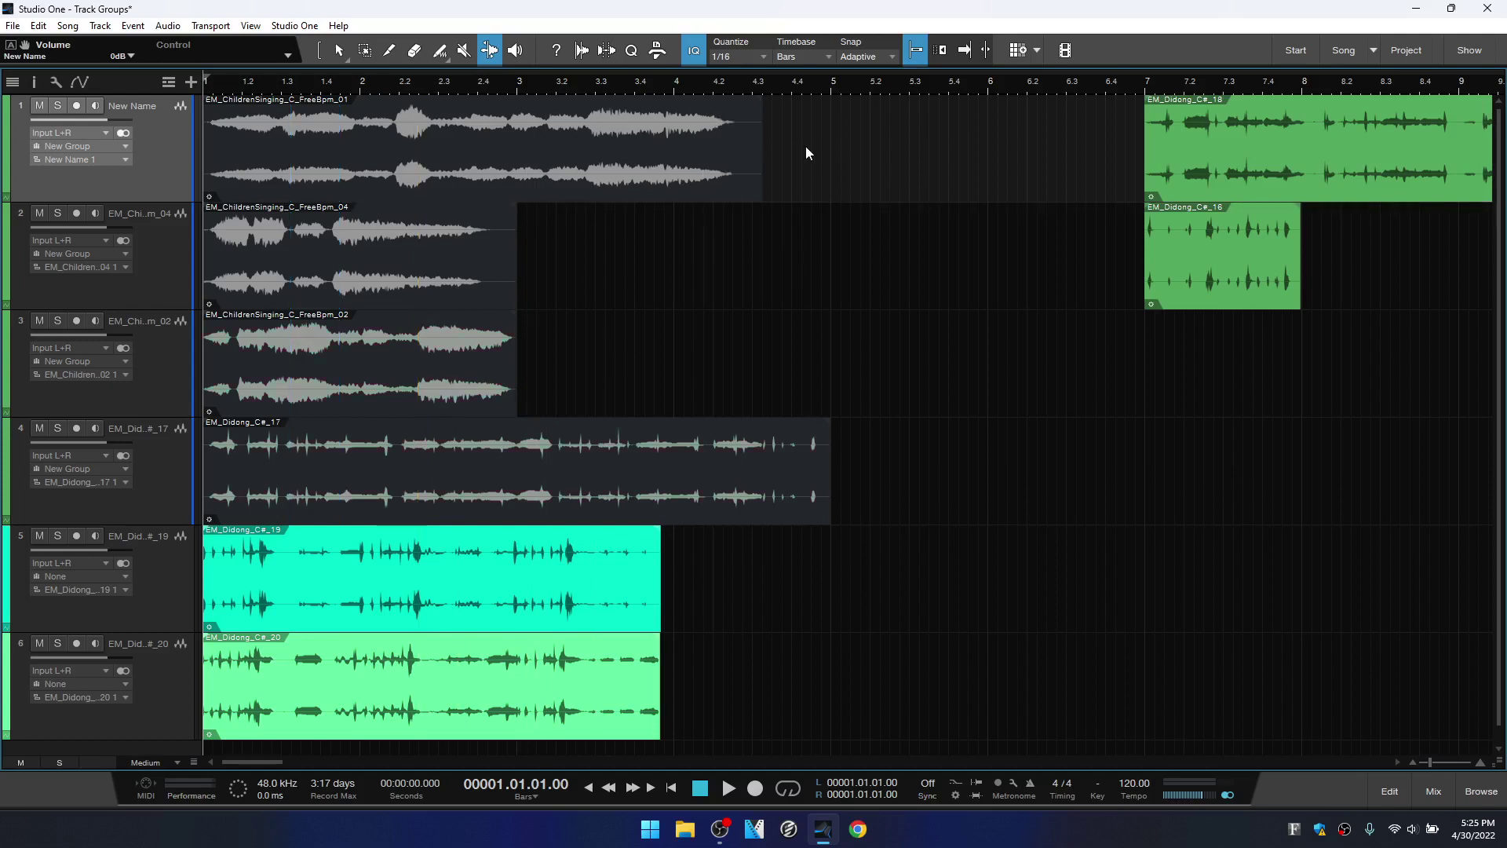
# Turn off bend markers for the grouped events starting at bar 1 and return to the Arrow tool
pyautogui.moveTo(205, 525); pyautogui.dragTo(556, 179)
pyautogui.rightClick(554, 177)
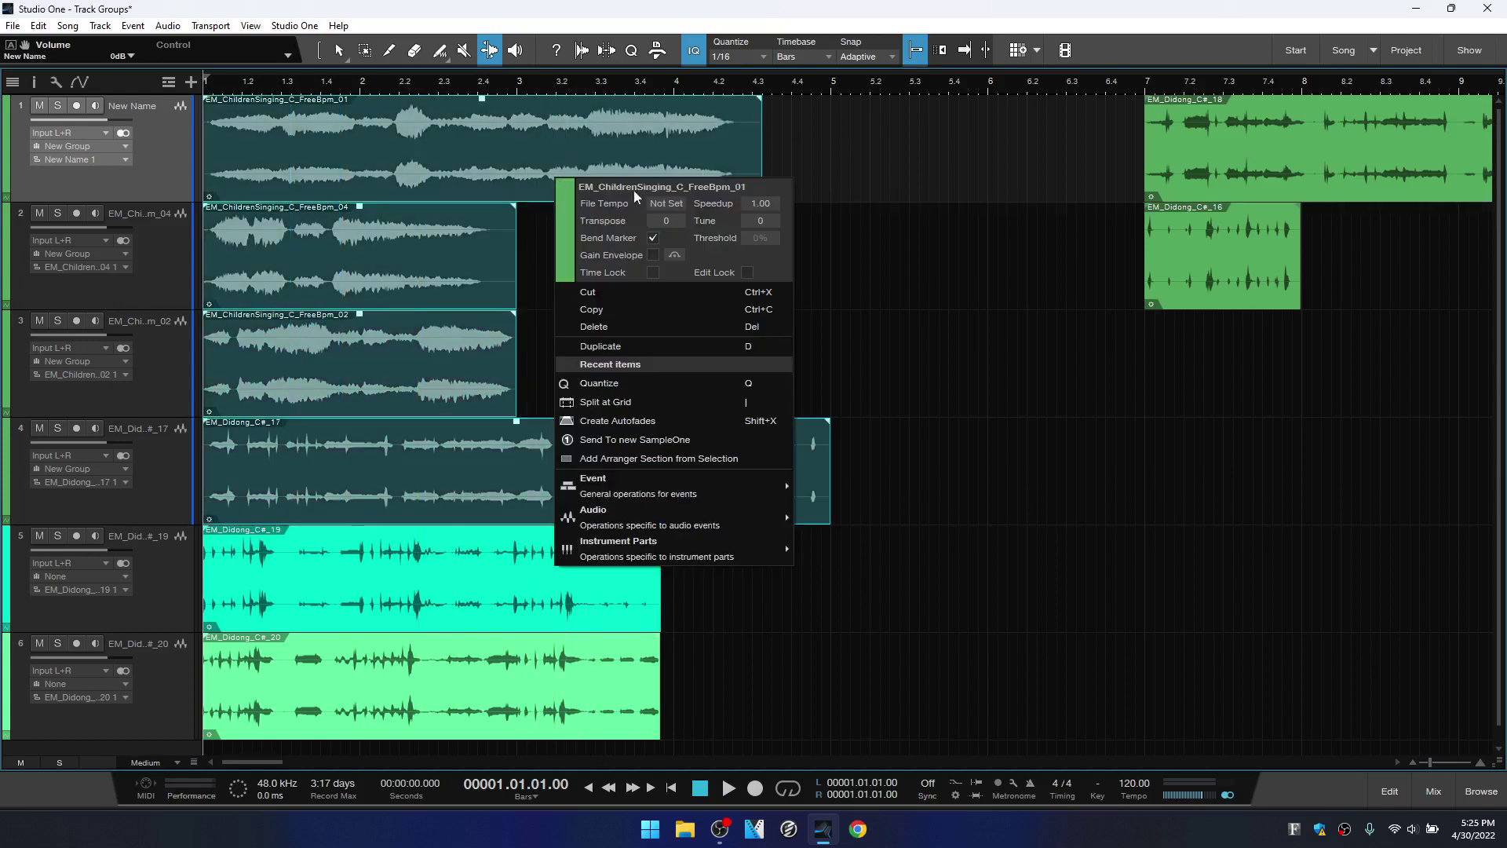
pyautogui.click(652, 238)
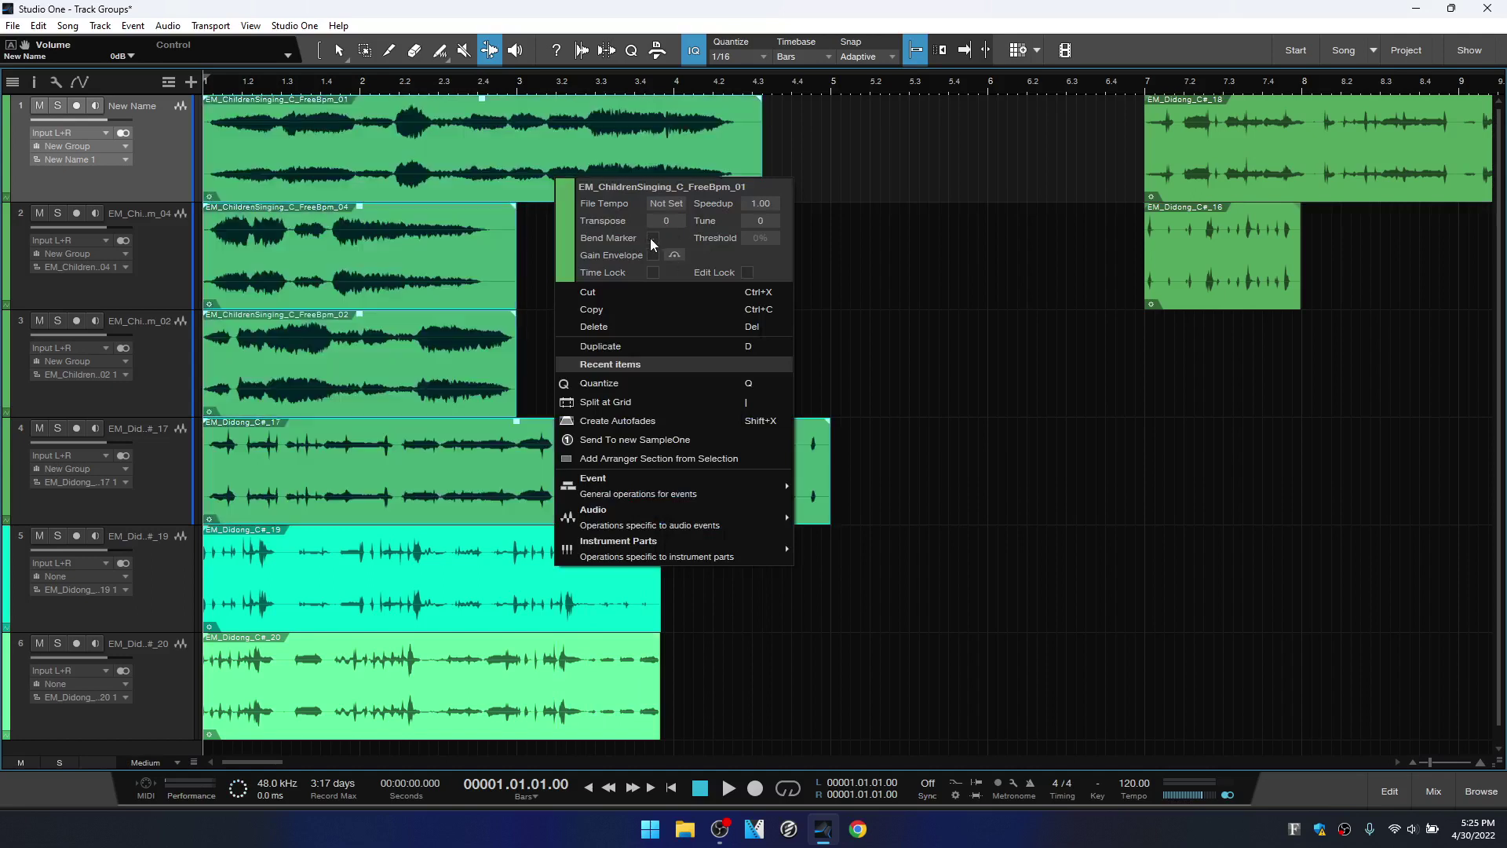
pyautogui.click(339, 51)
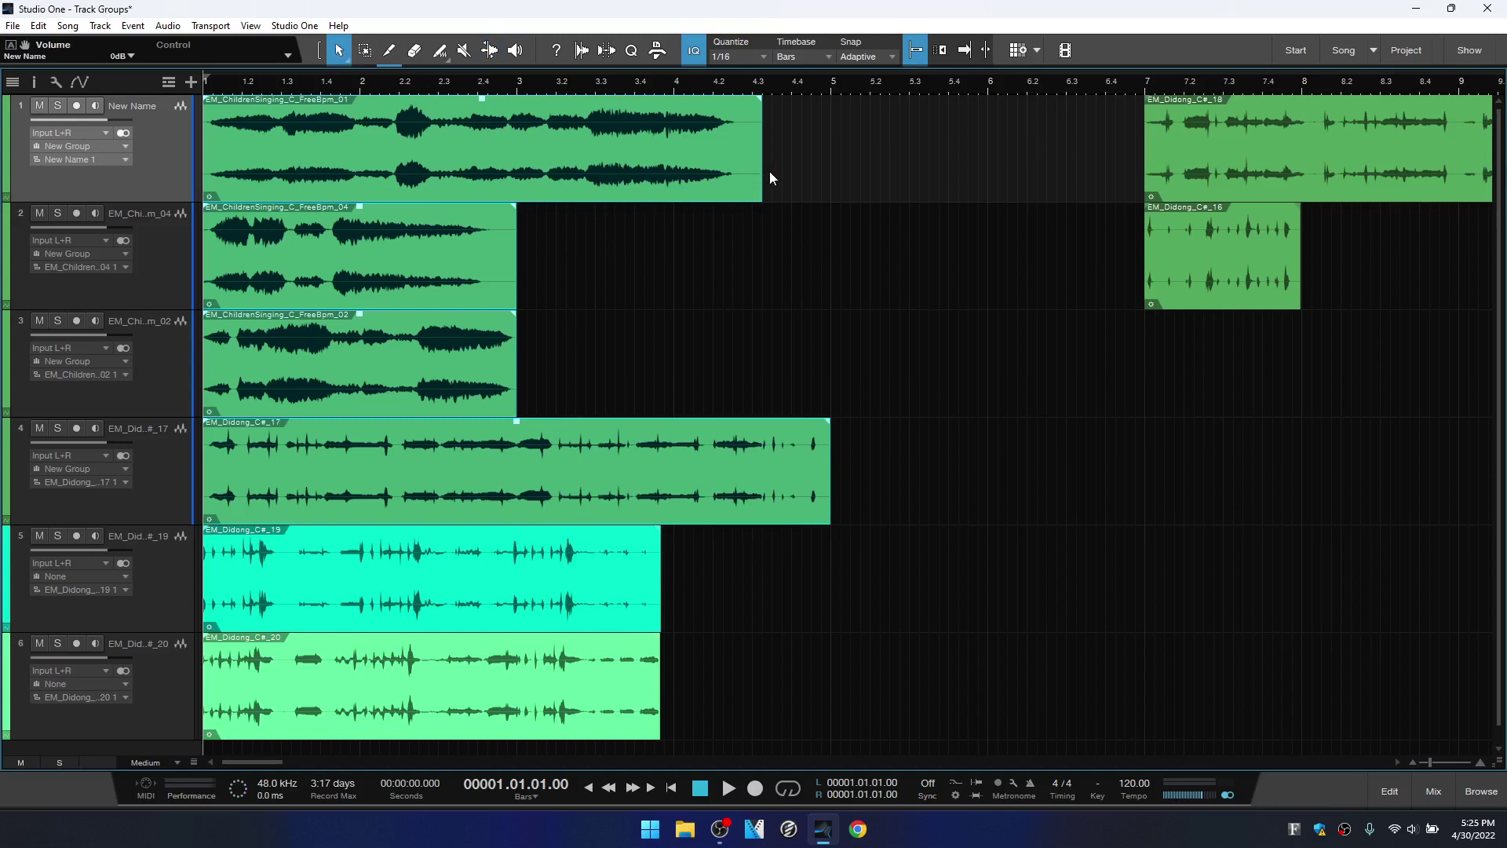
pyautogui.moveTo(766, 168); pyautogui.dragTo(837, 174)
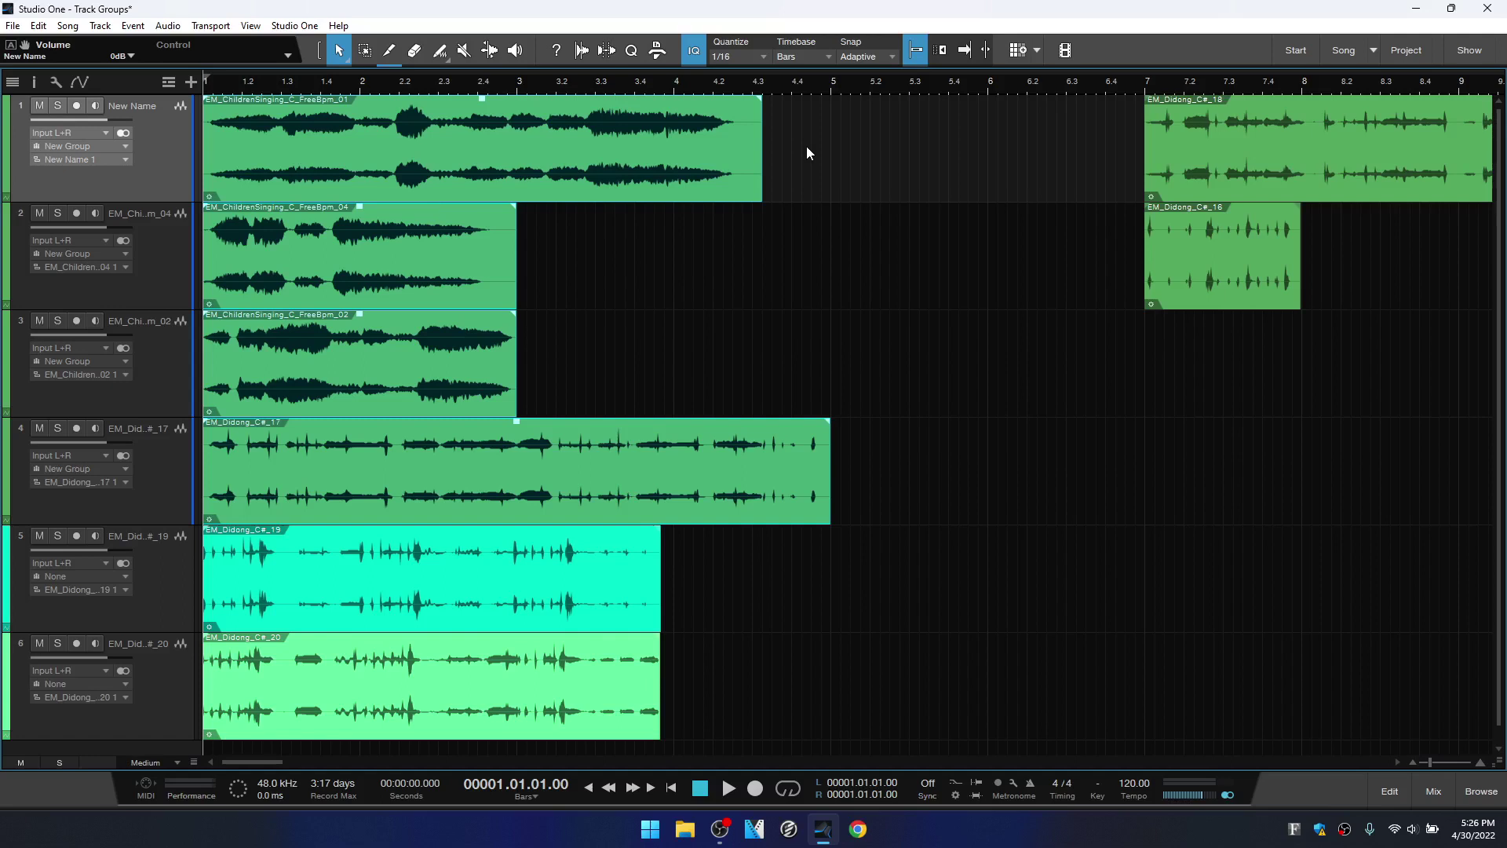
# Group tracks 5 and 6 together under the name "Another Group"
pyautogui.click(160, 583)
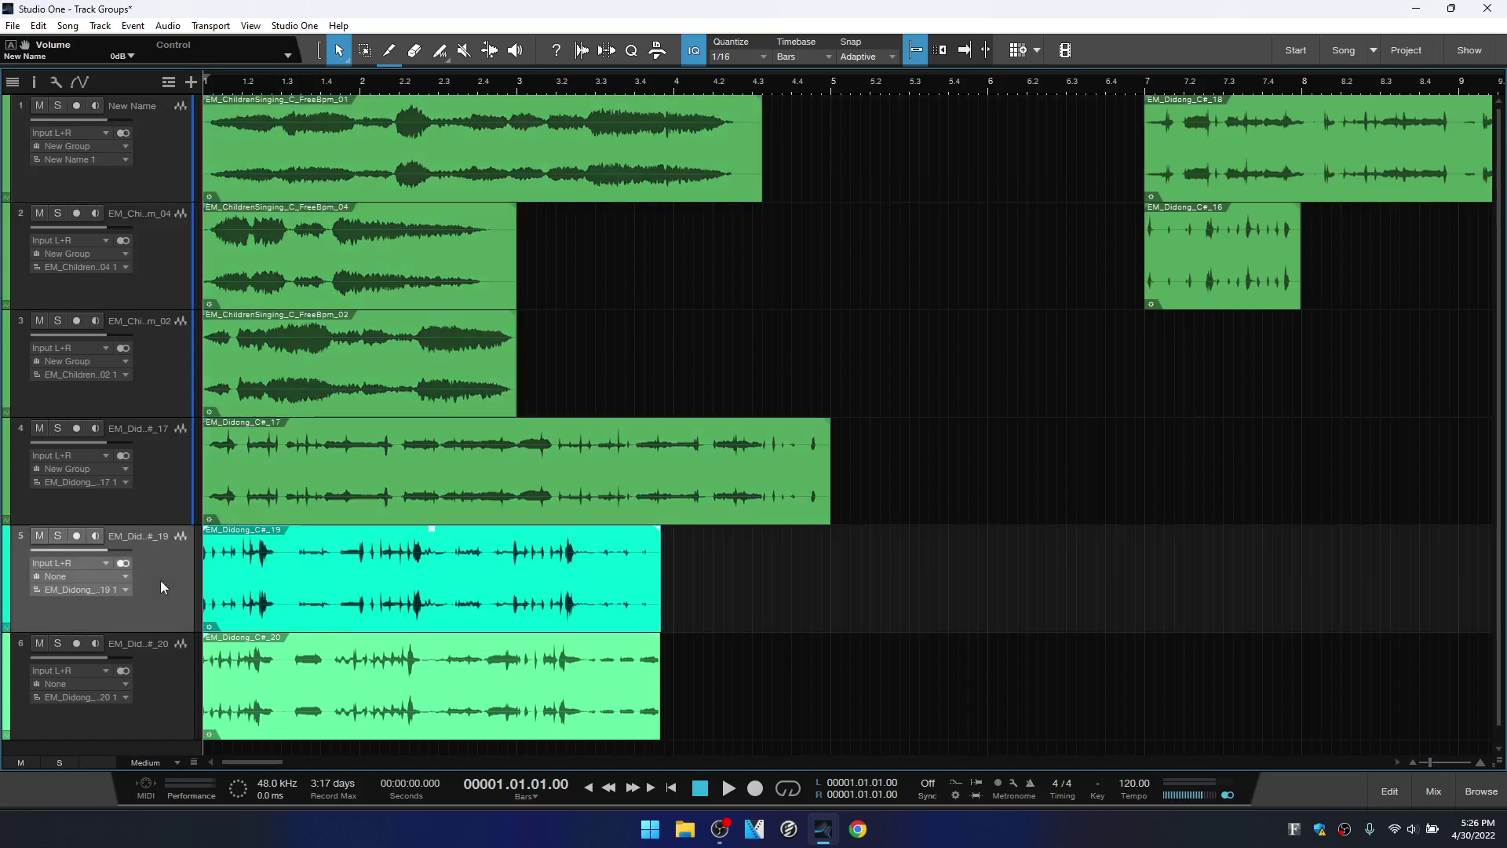
pyautogui.keyDown('shift'); pyautogui.click(152, 694); pyautogui.keyUp('shift')
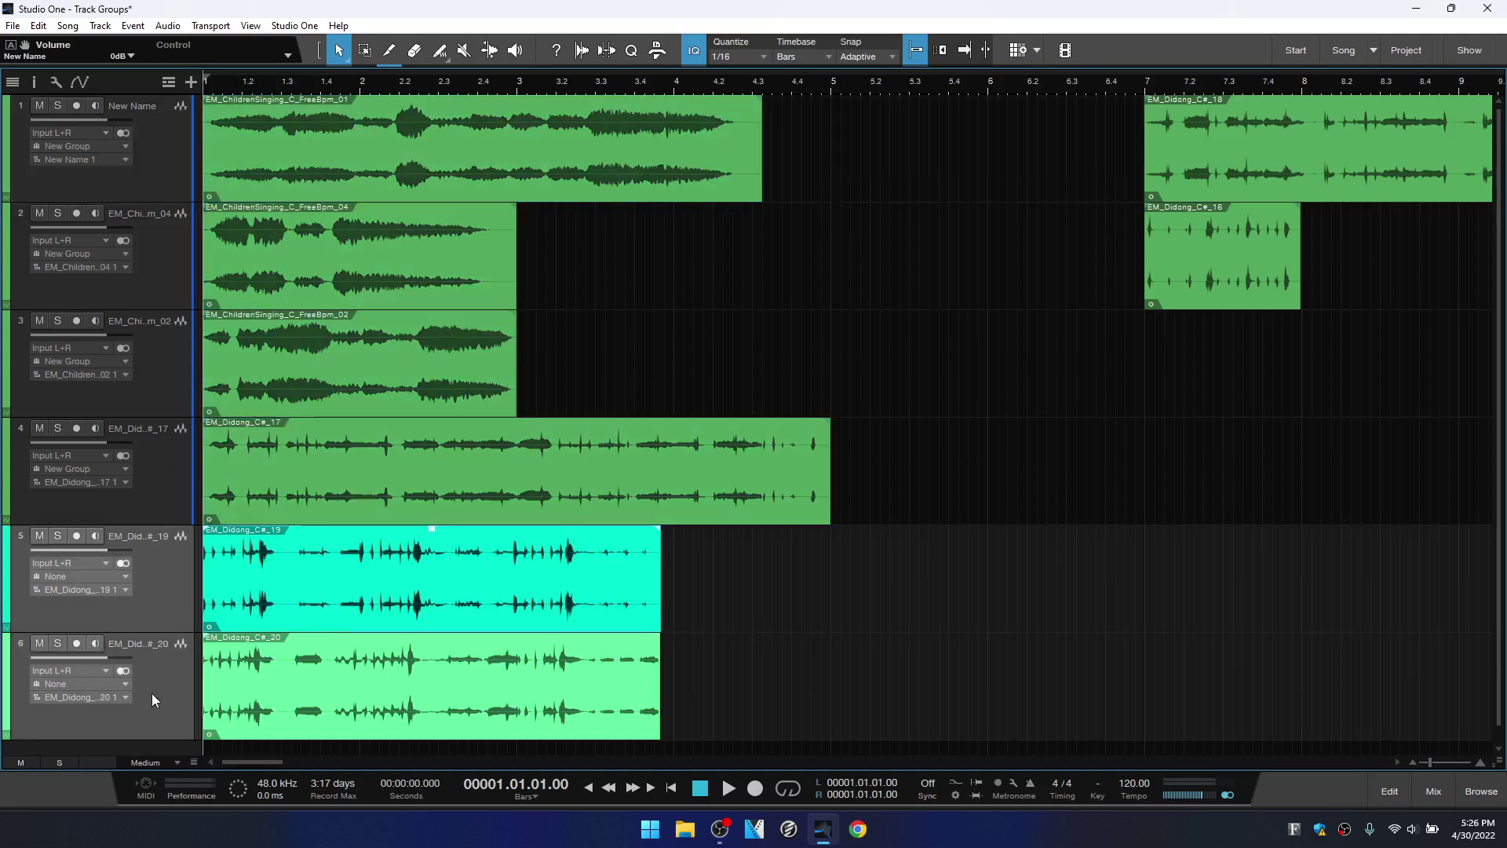
pyautogui.rightClick(152, 694)
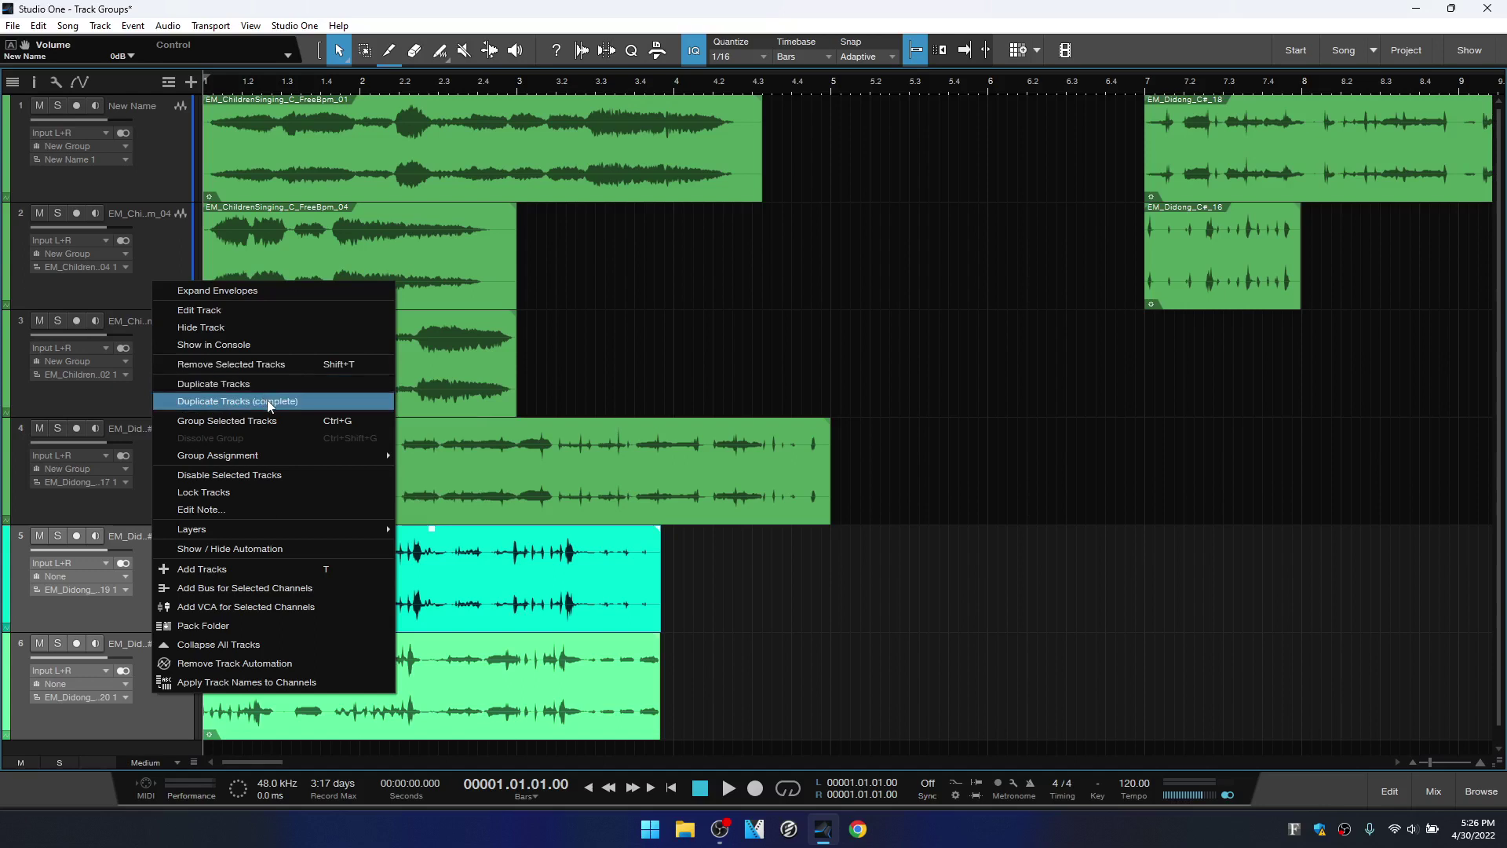
pyautogui.click(255, 422)
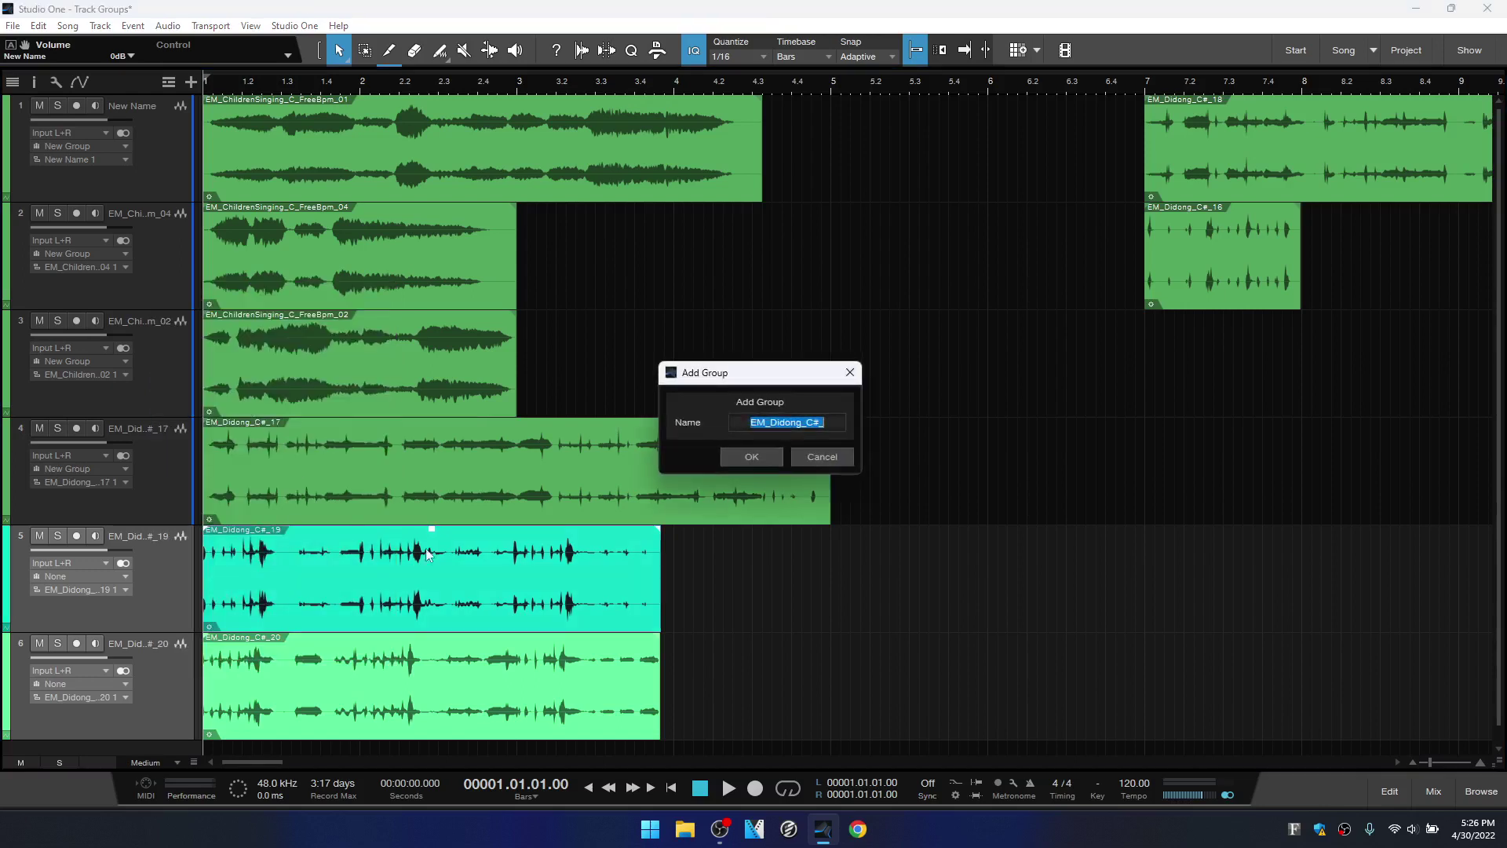
pyautogui.write('Another Group')
pyautogui.press('Return')
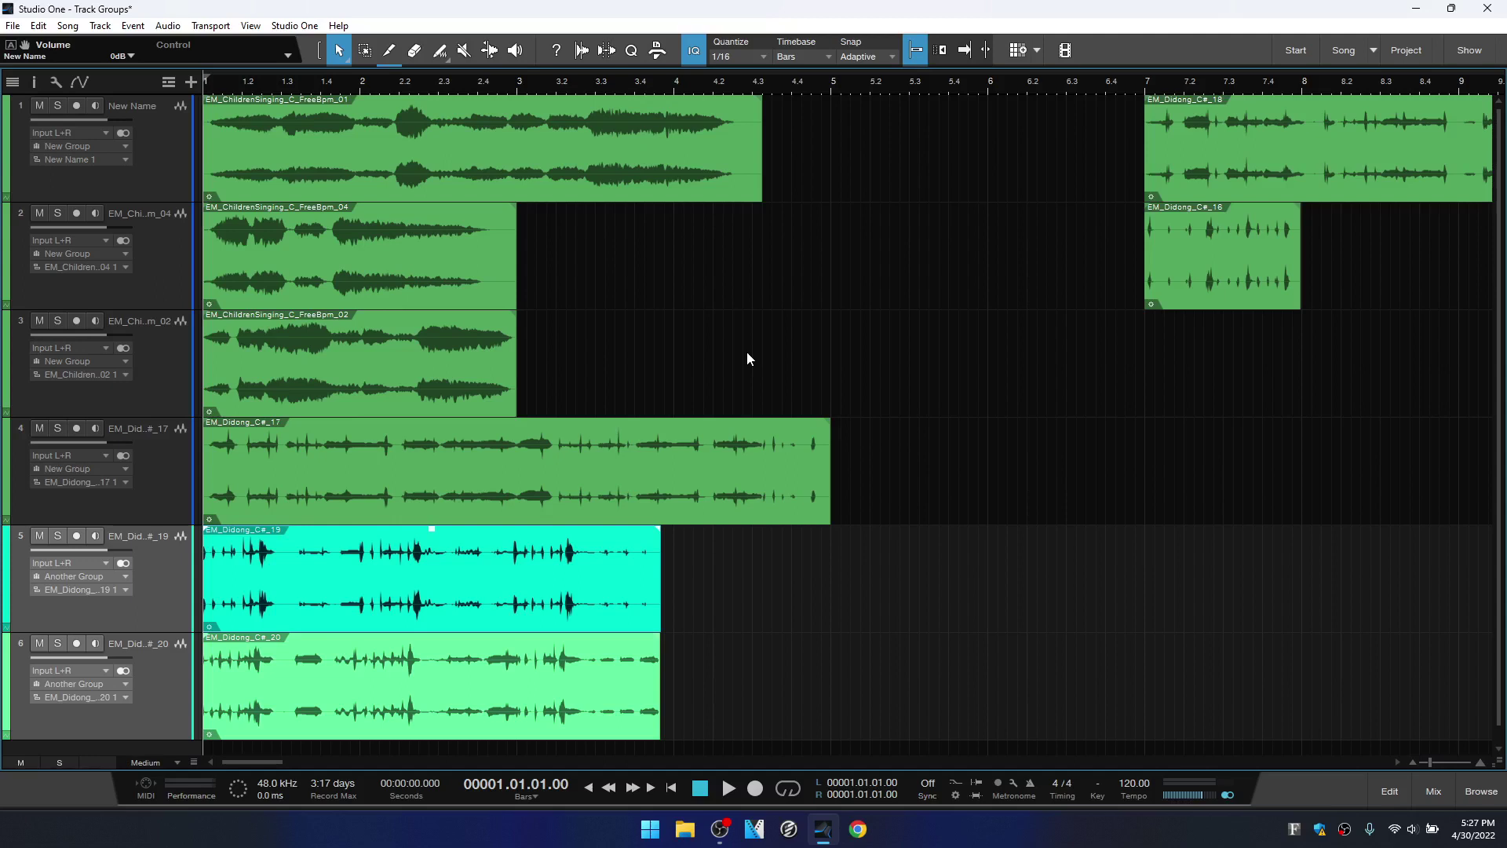
# Suspend the track group "New Group" by its name and reactivate it
pyautogui.hotkey('ctrl', 'shift', 'g')
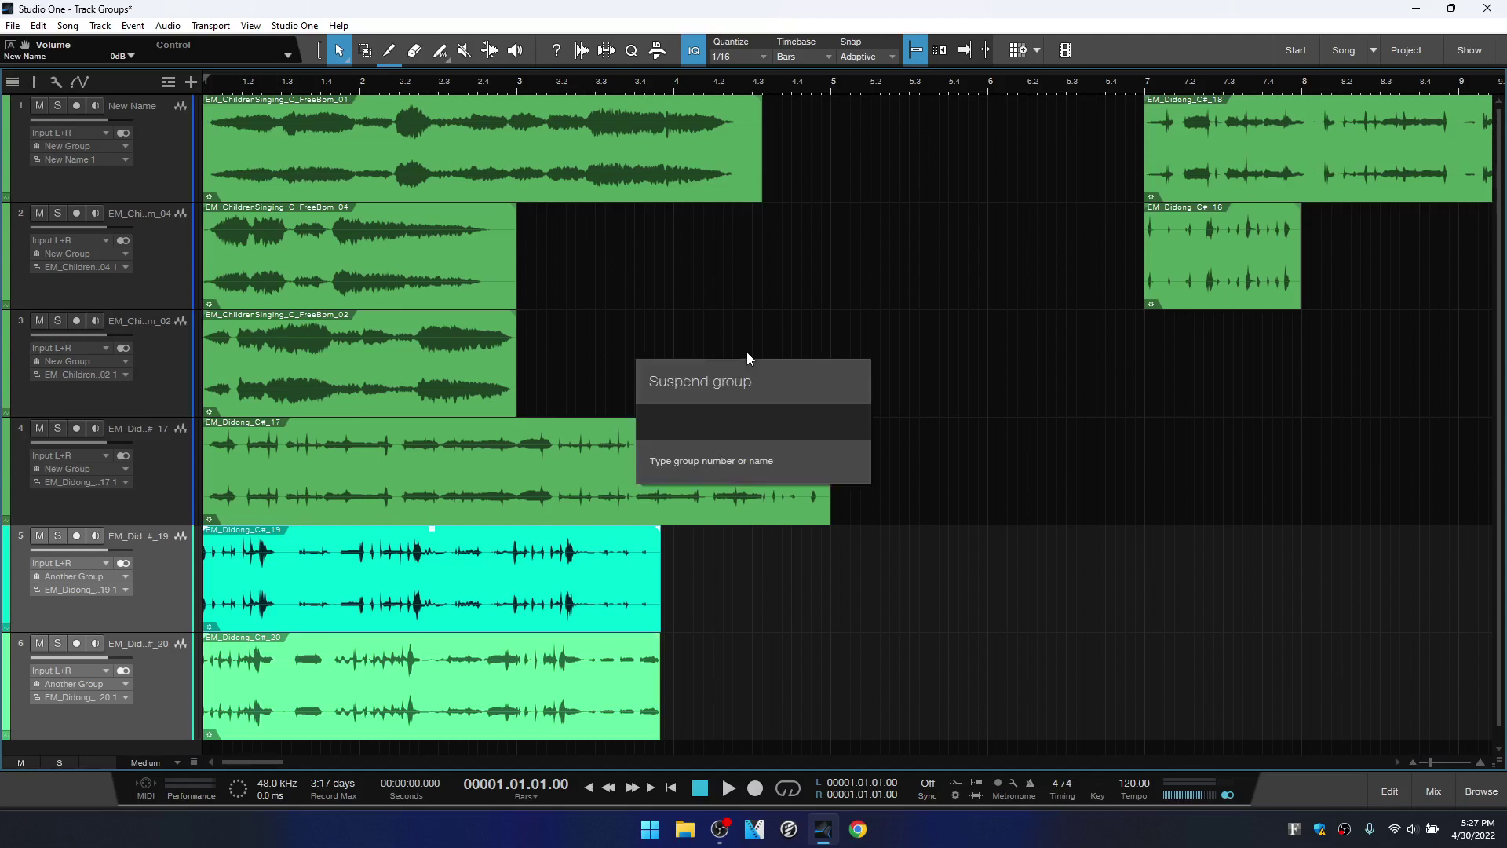
pyautogui.write('n')
pyautogui.press('Return')
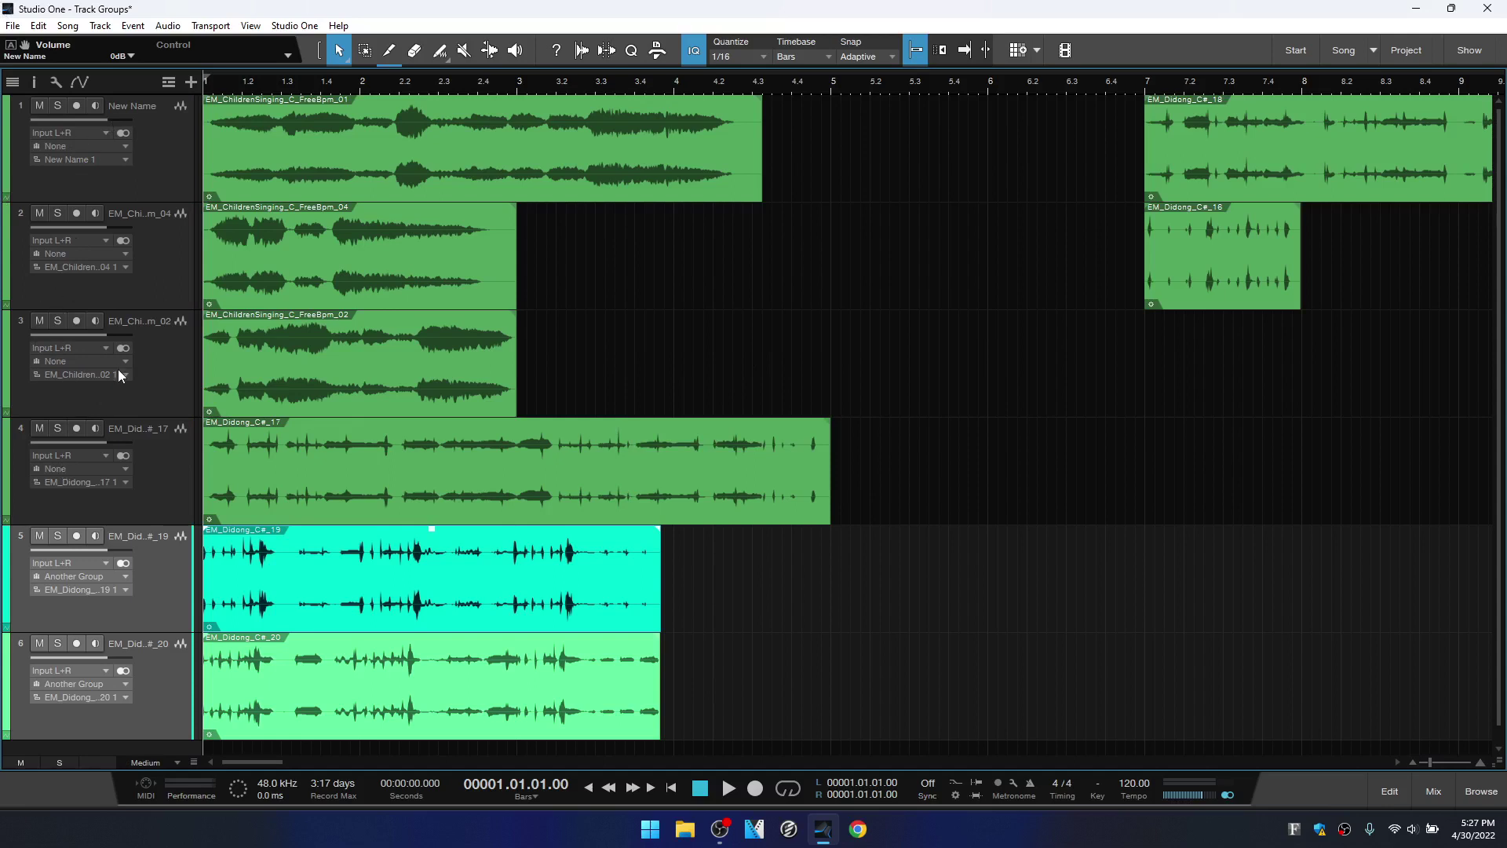
pyautogui.hotkey('ctrl', 'alt', 'g')
pyautogui.write('n')
pyautogui.press('Return')
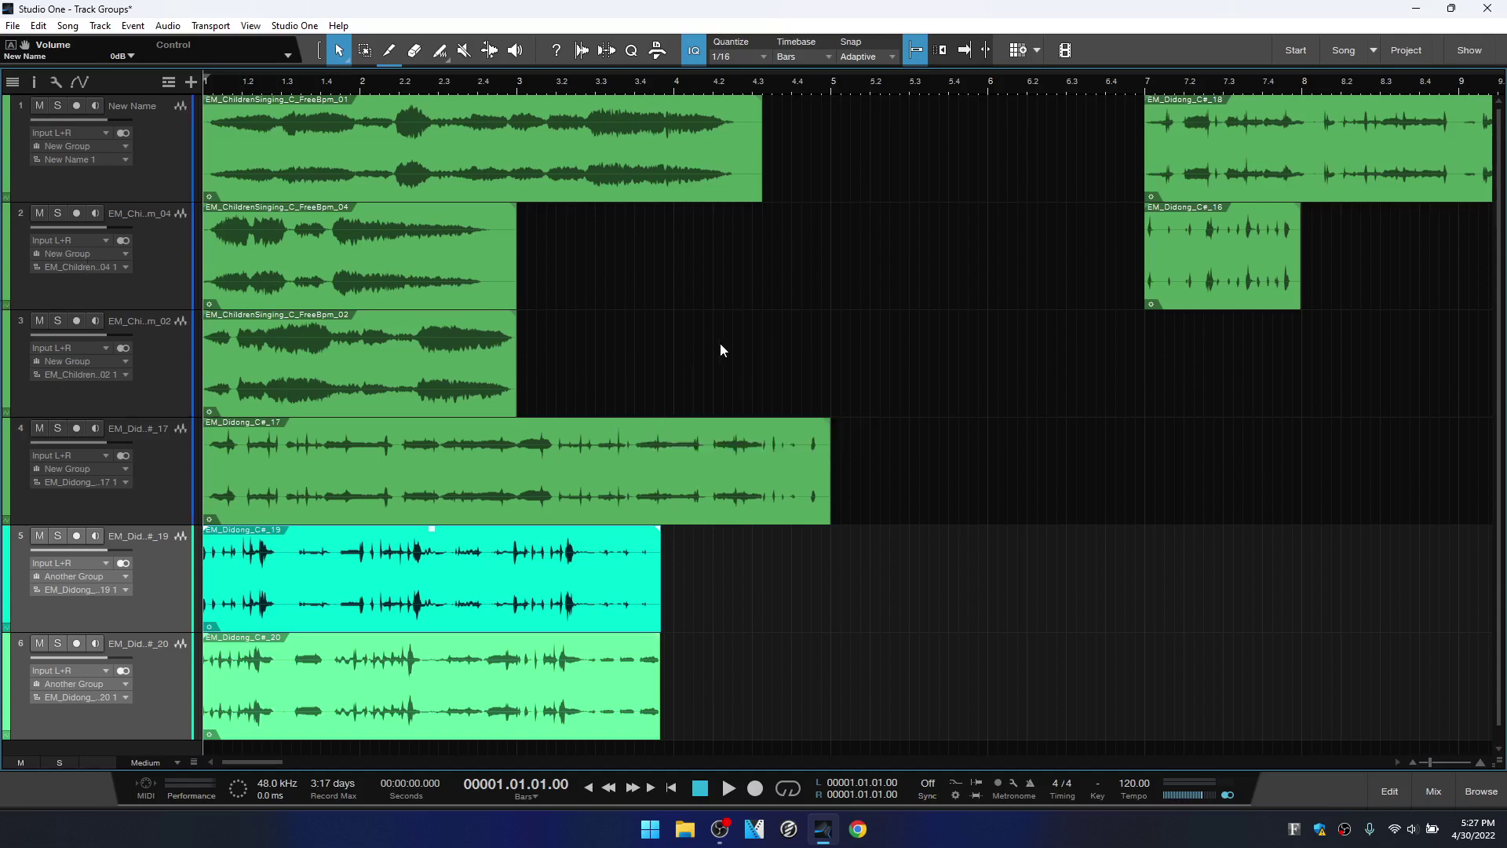
# Suspend the track group "Another Group" by its name and reactivate it
pyautogui.hotkey('ctrl', 'alt', 'g')
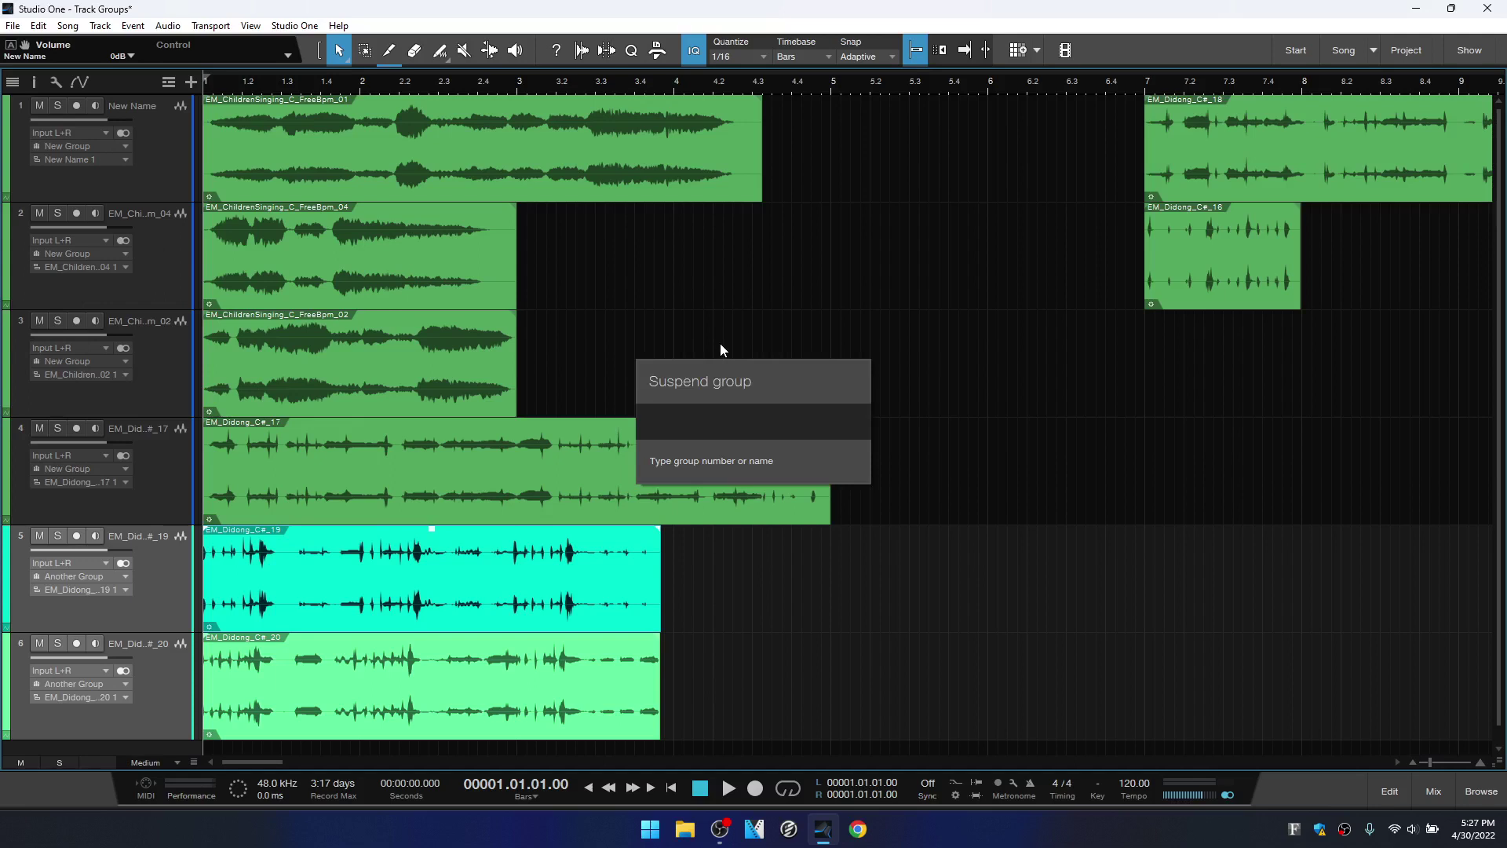
pyautogui.write('a')
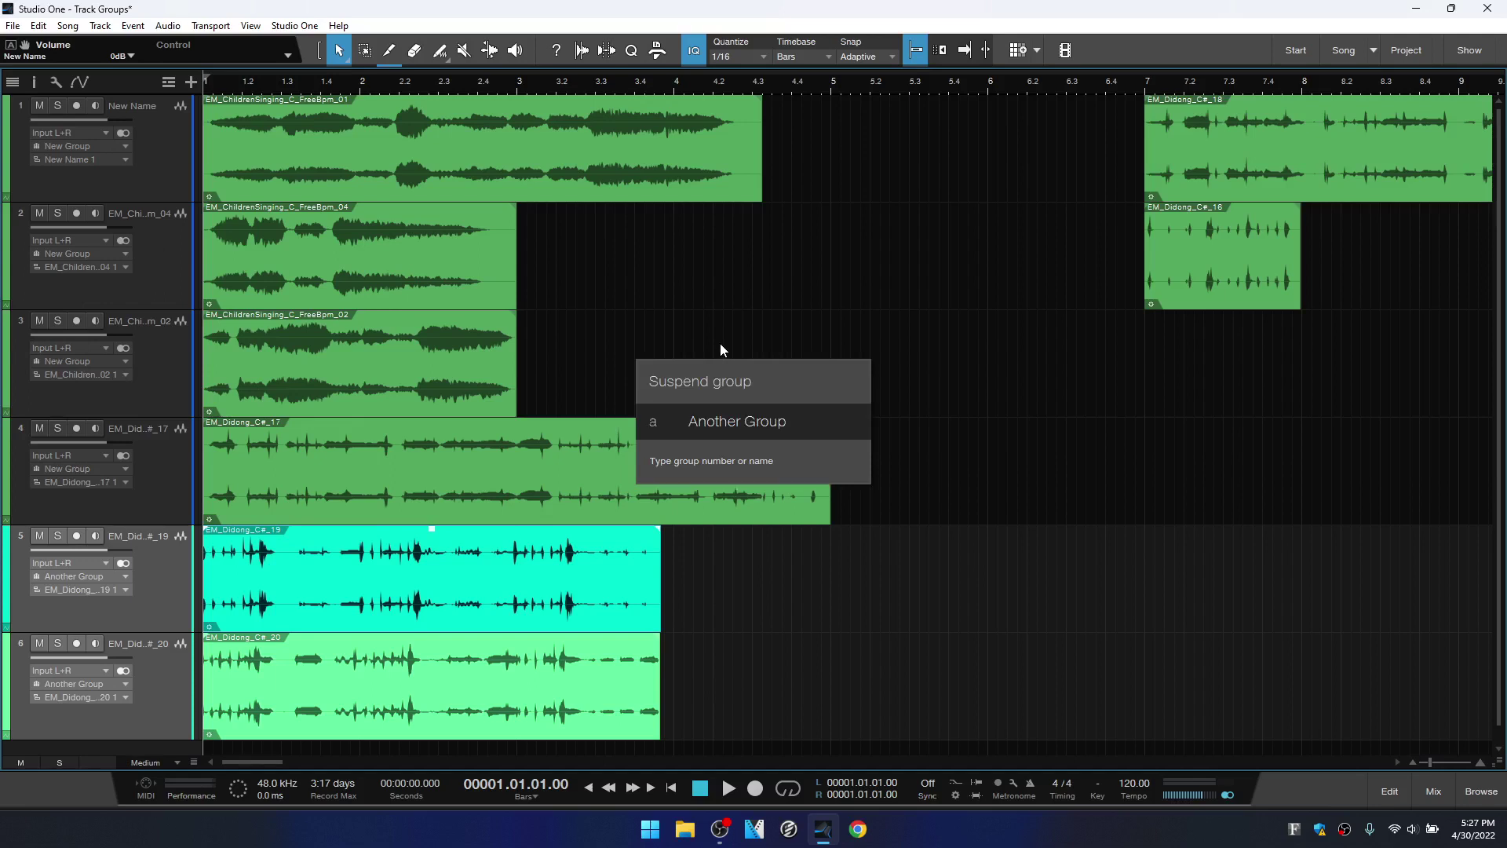
pyautogui.press('Return')
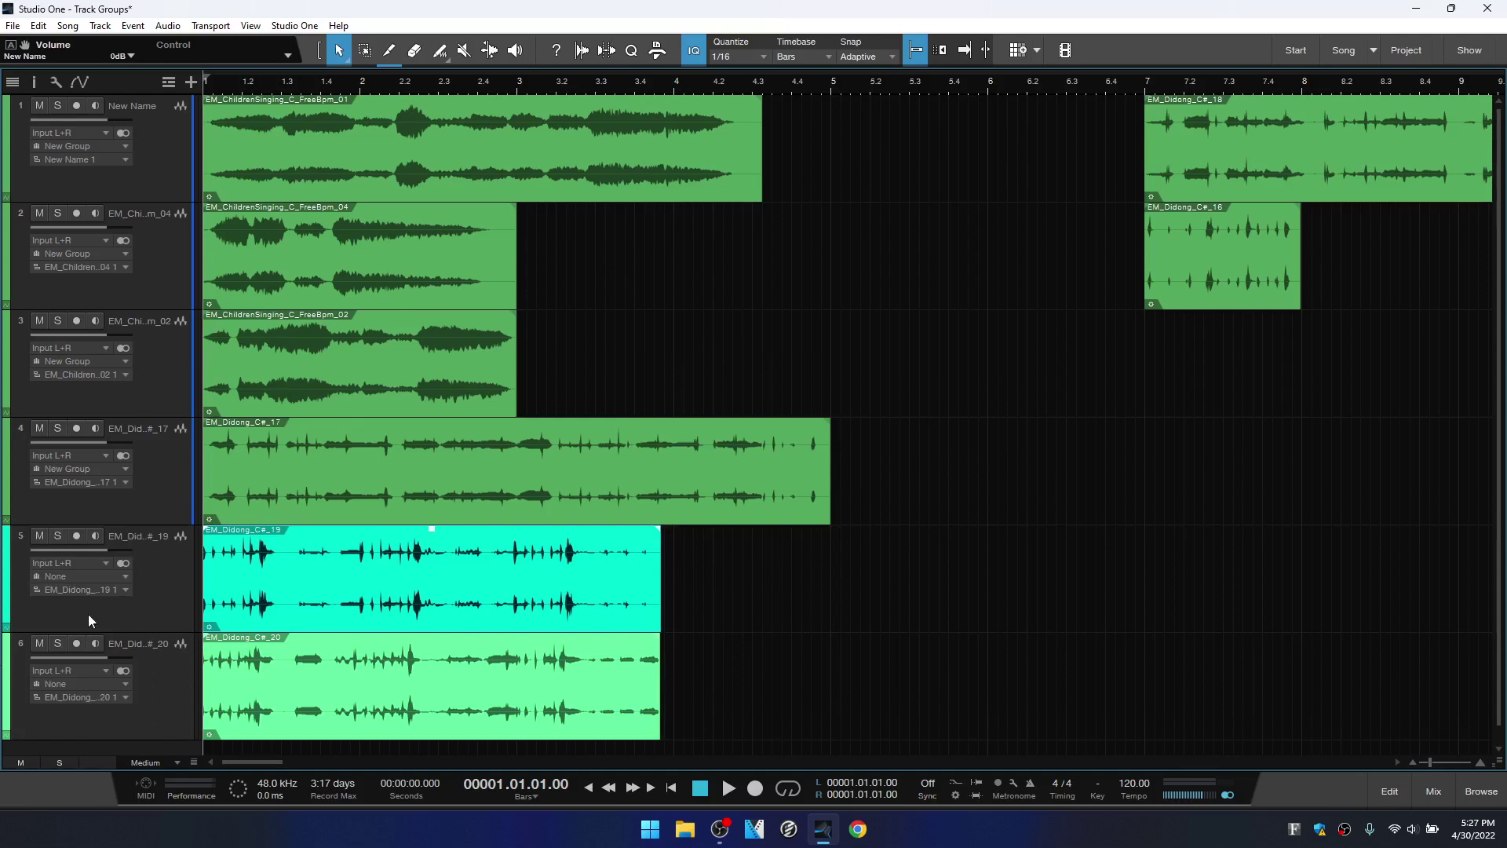
pyautogui.hotkey('ctrl', 'alt', 'g')
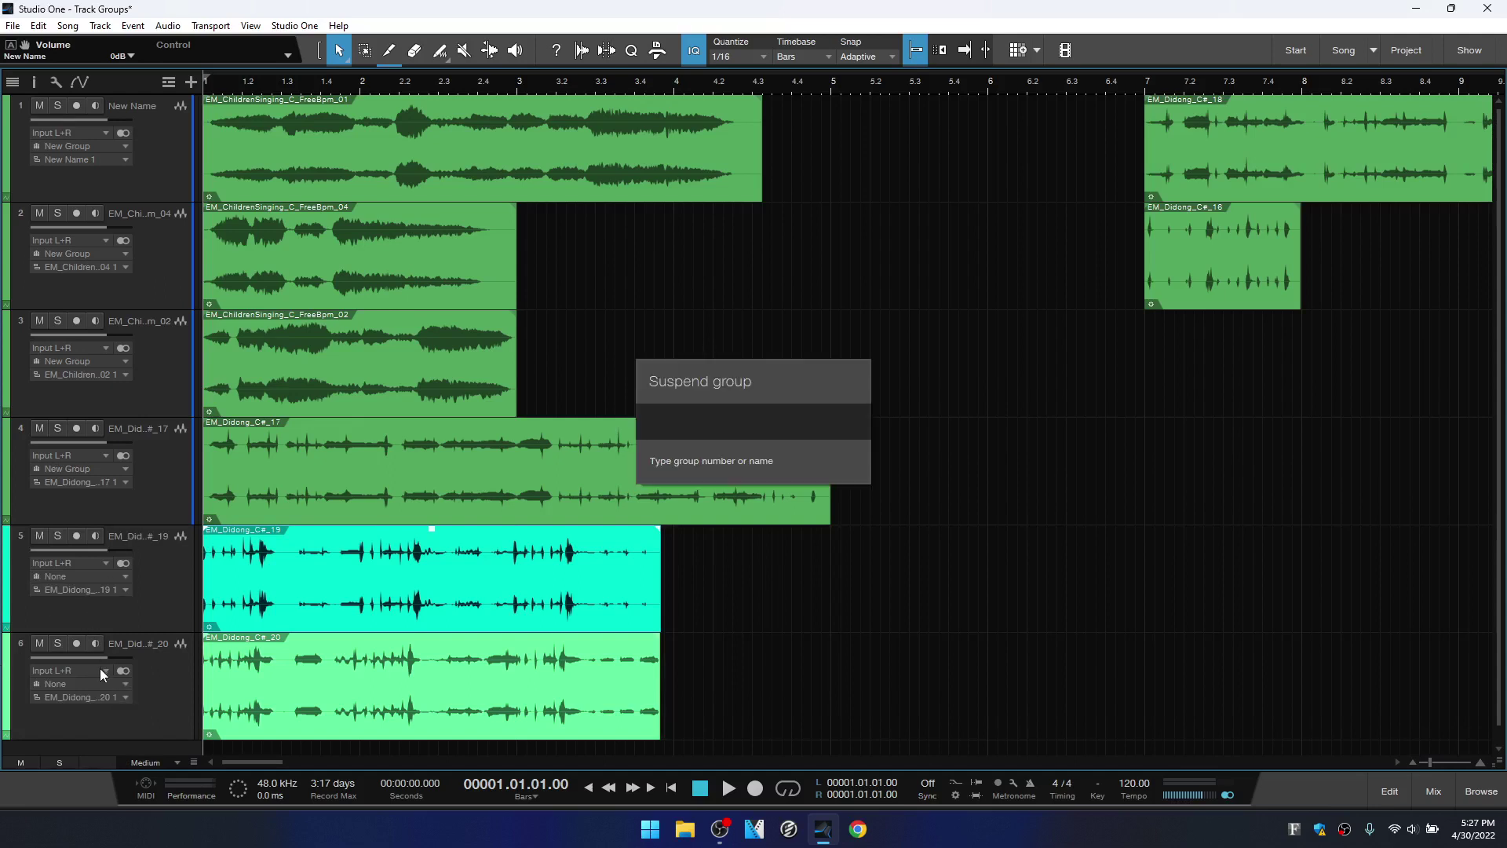
pyautogui.write('a')
pyautogui.press('Return')
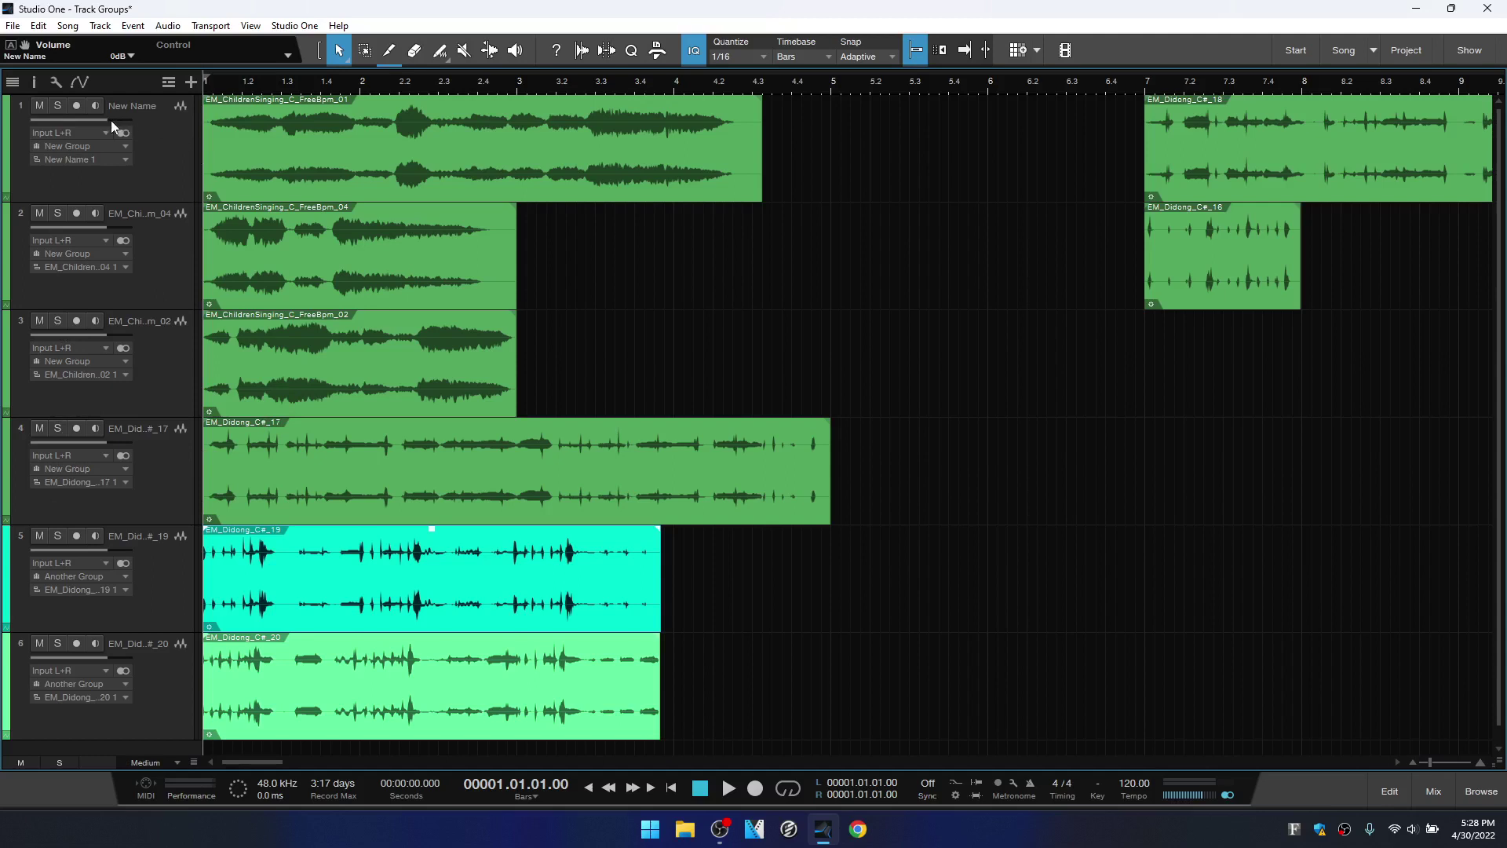
# Raise the volume of track 1 in New Group to +2.8 dB and reset it to 0 dB
pyautogui.moveTo(102, 119); pyautogui.dragTo(100, 121)
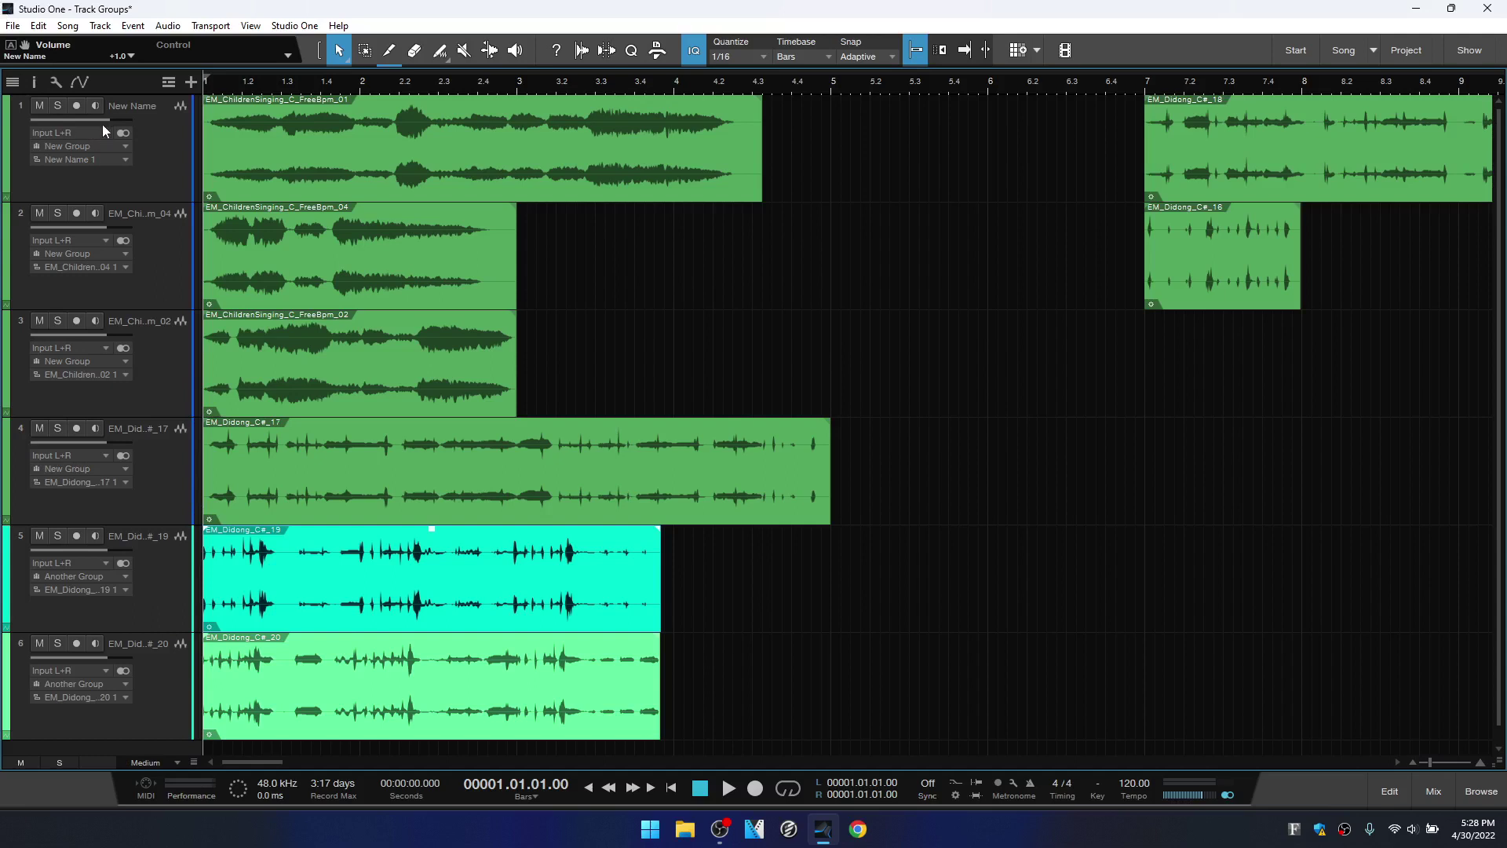
pyautogui.moveTo(110, 120); pyautogui.dragTo(115, 126)
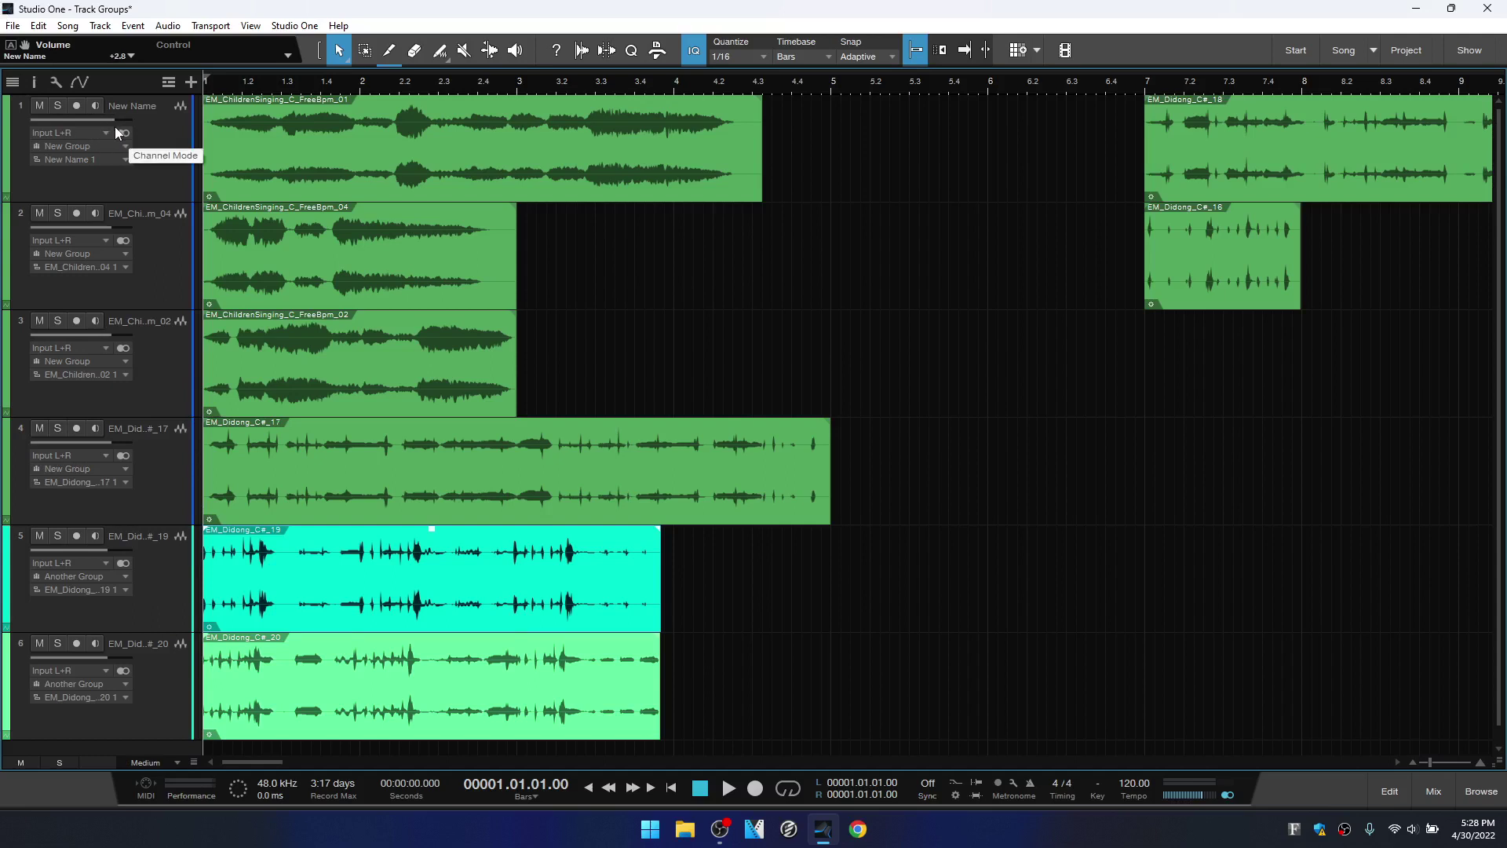
pyautogui.keyDown('alt'); pyautogui.click(112, 119); pyautogui.keyUp('alt')
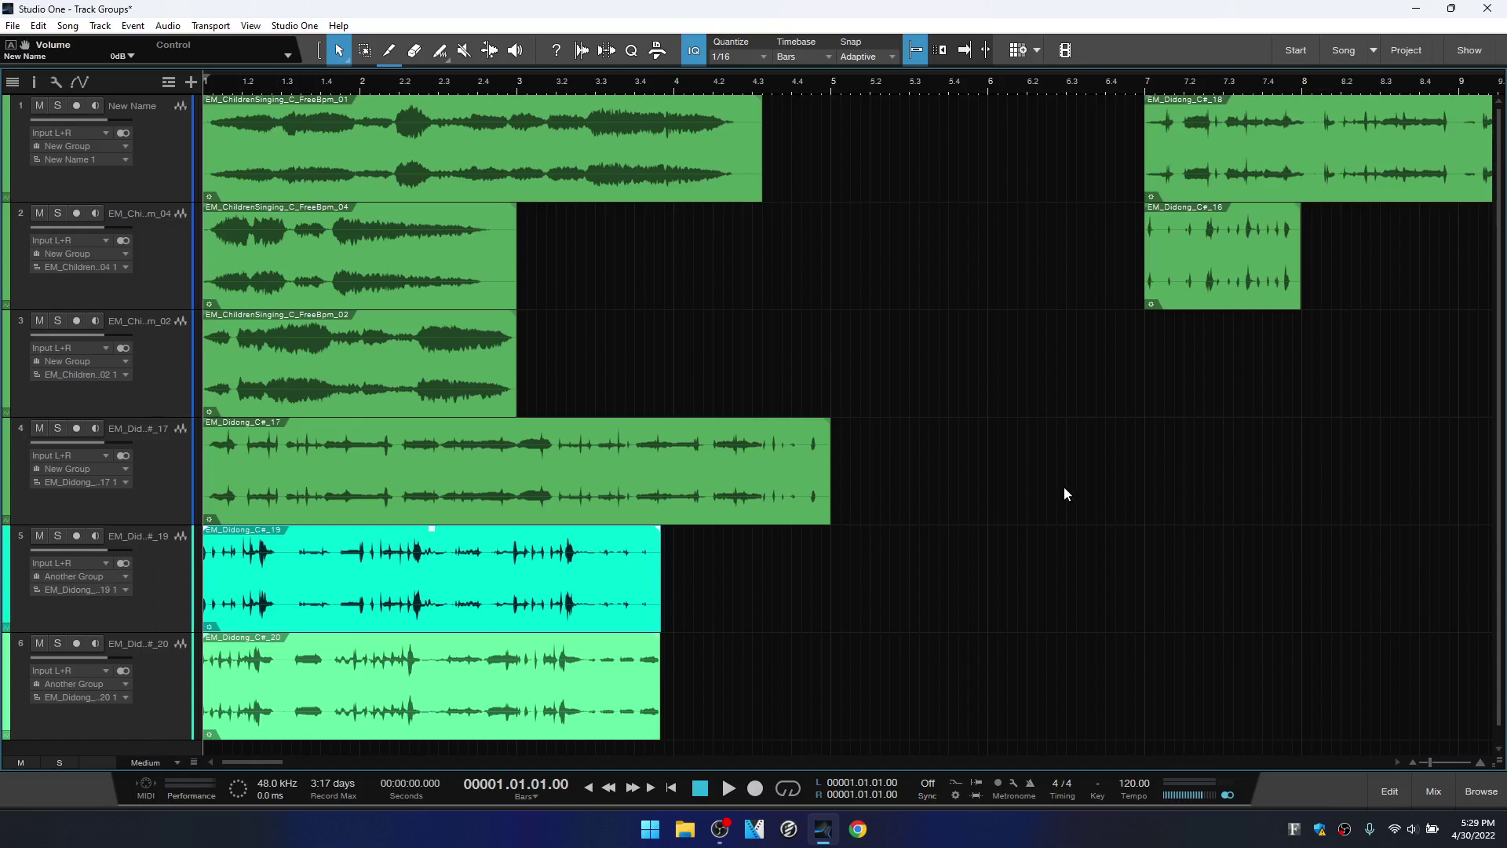
pyautogui.hotkey('shift', 'g')
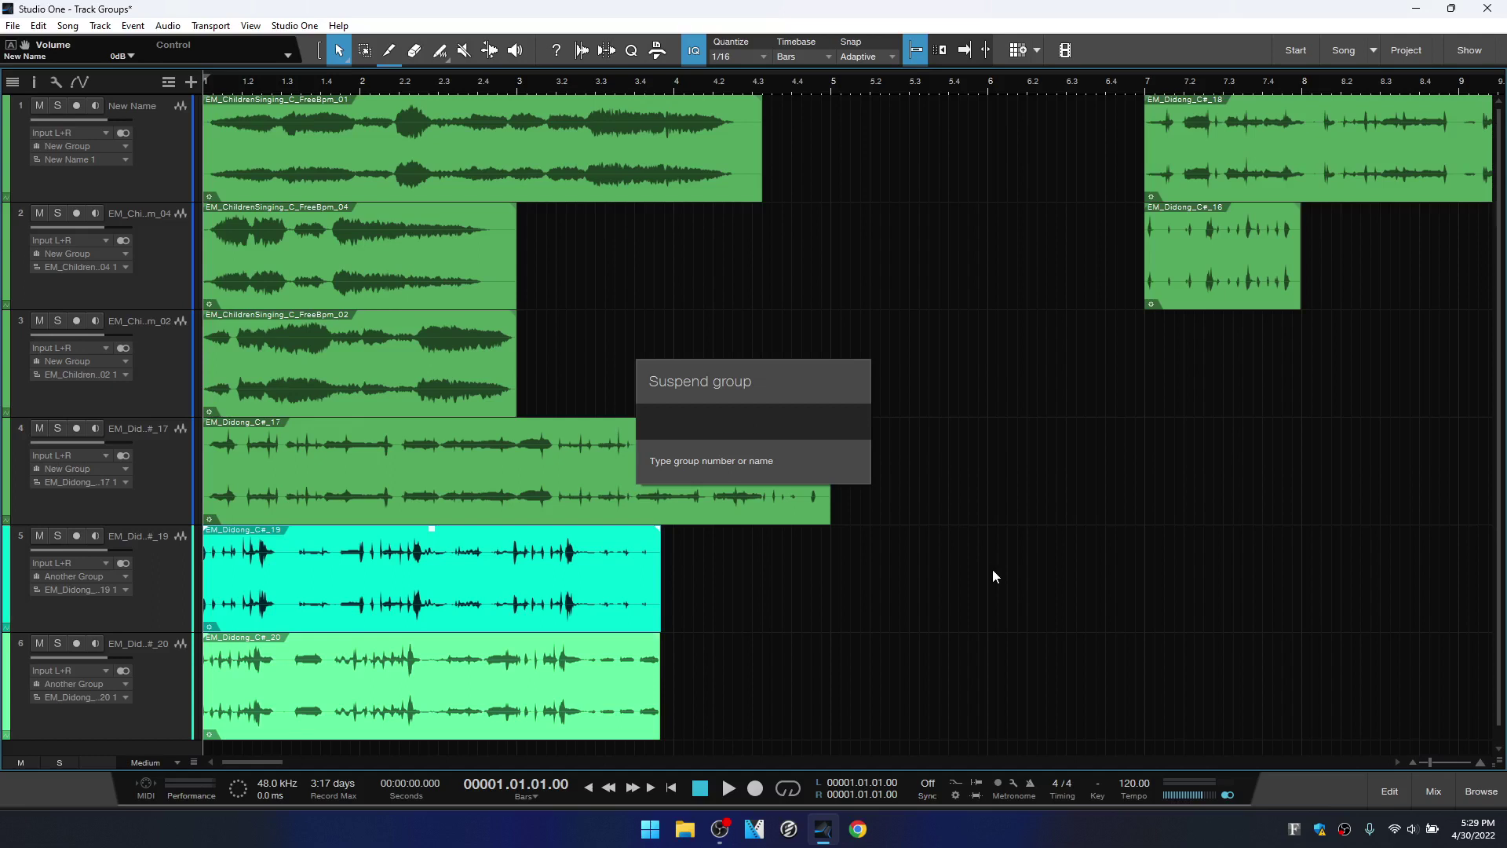
pyautogui.write('GG')
pyautogui.press('Escape')
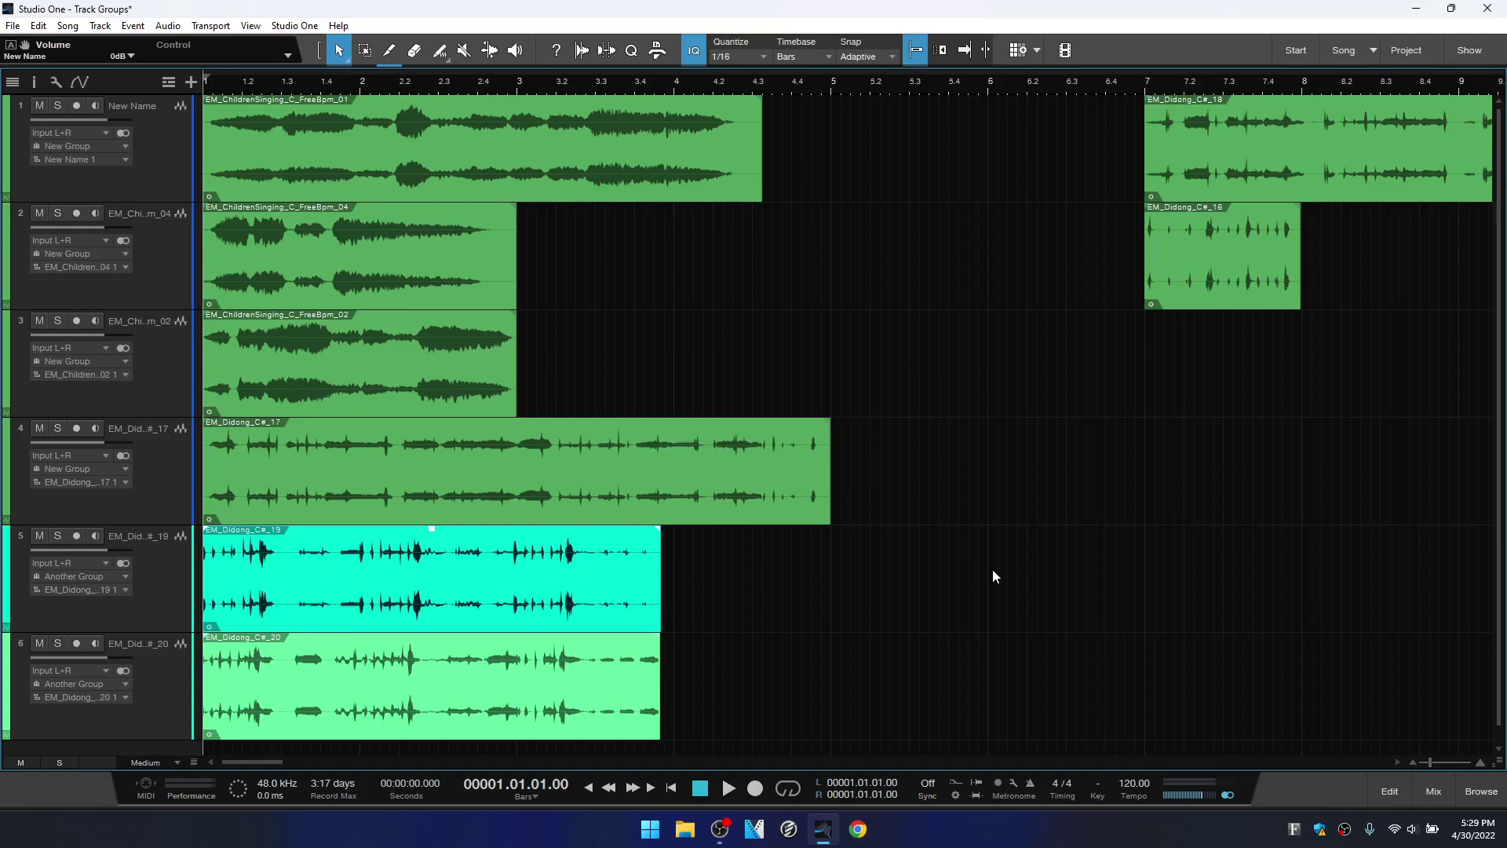
# Show the group list above the track list, and suspend and reactivate New Group from it
pyautogui.click(14, 84)
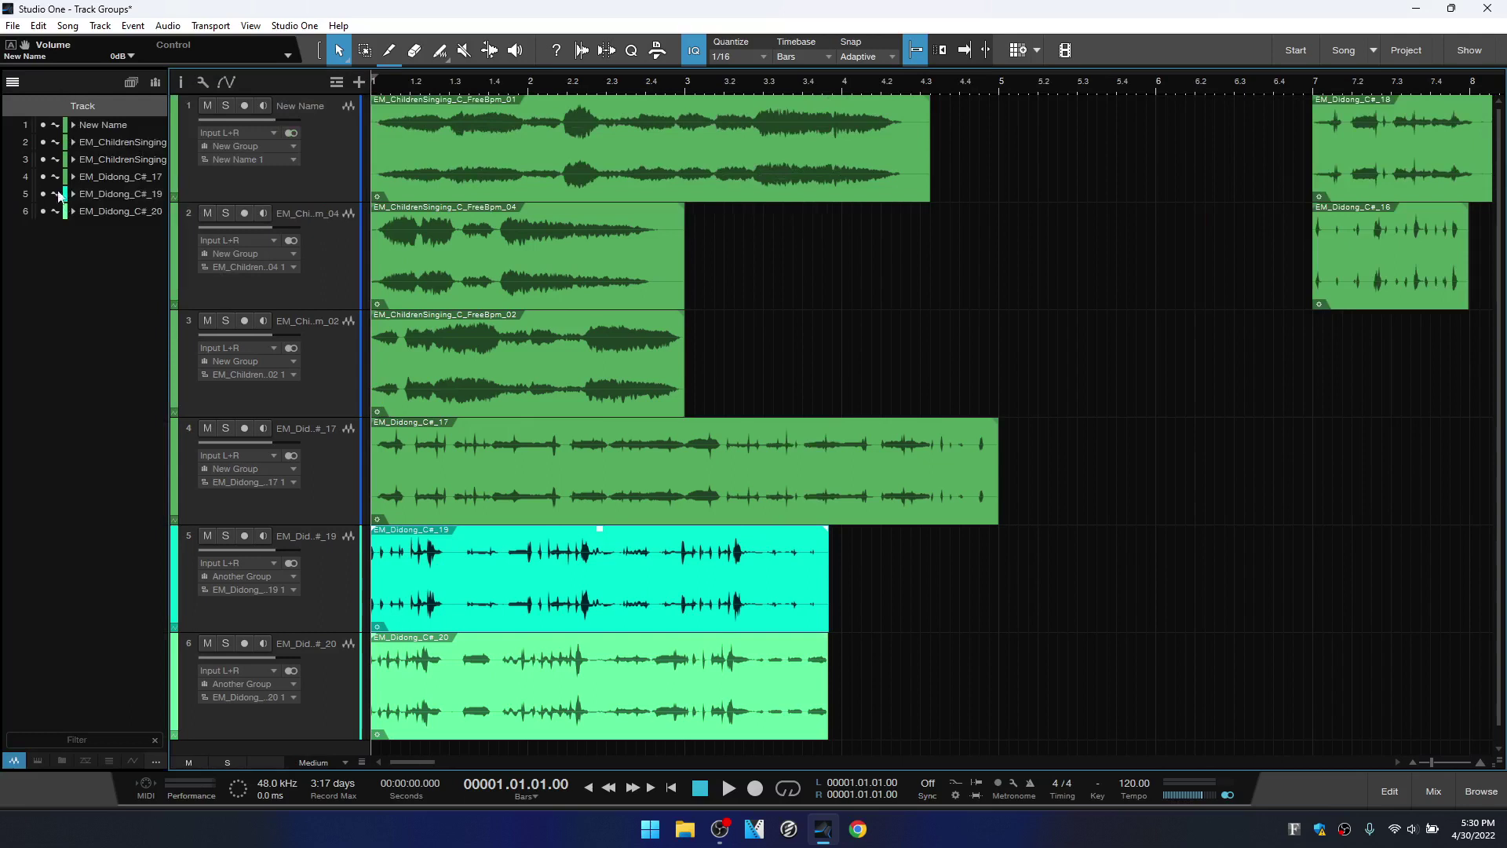
pyautogui.click(153, 81)
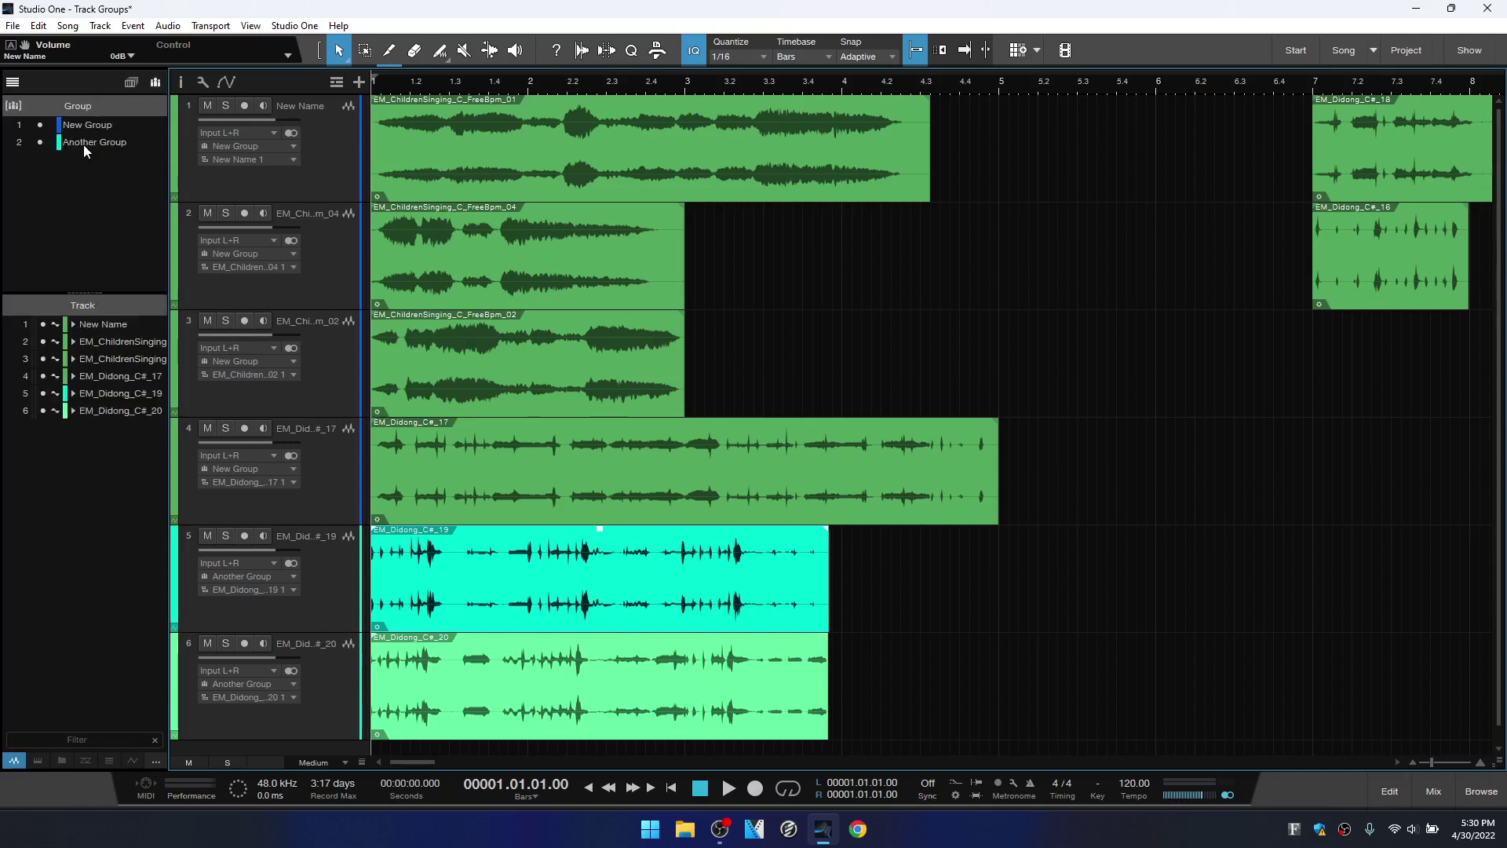
pyautogui.click(40, 126)
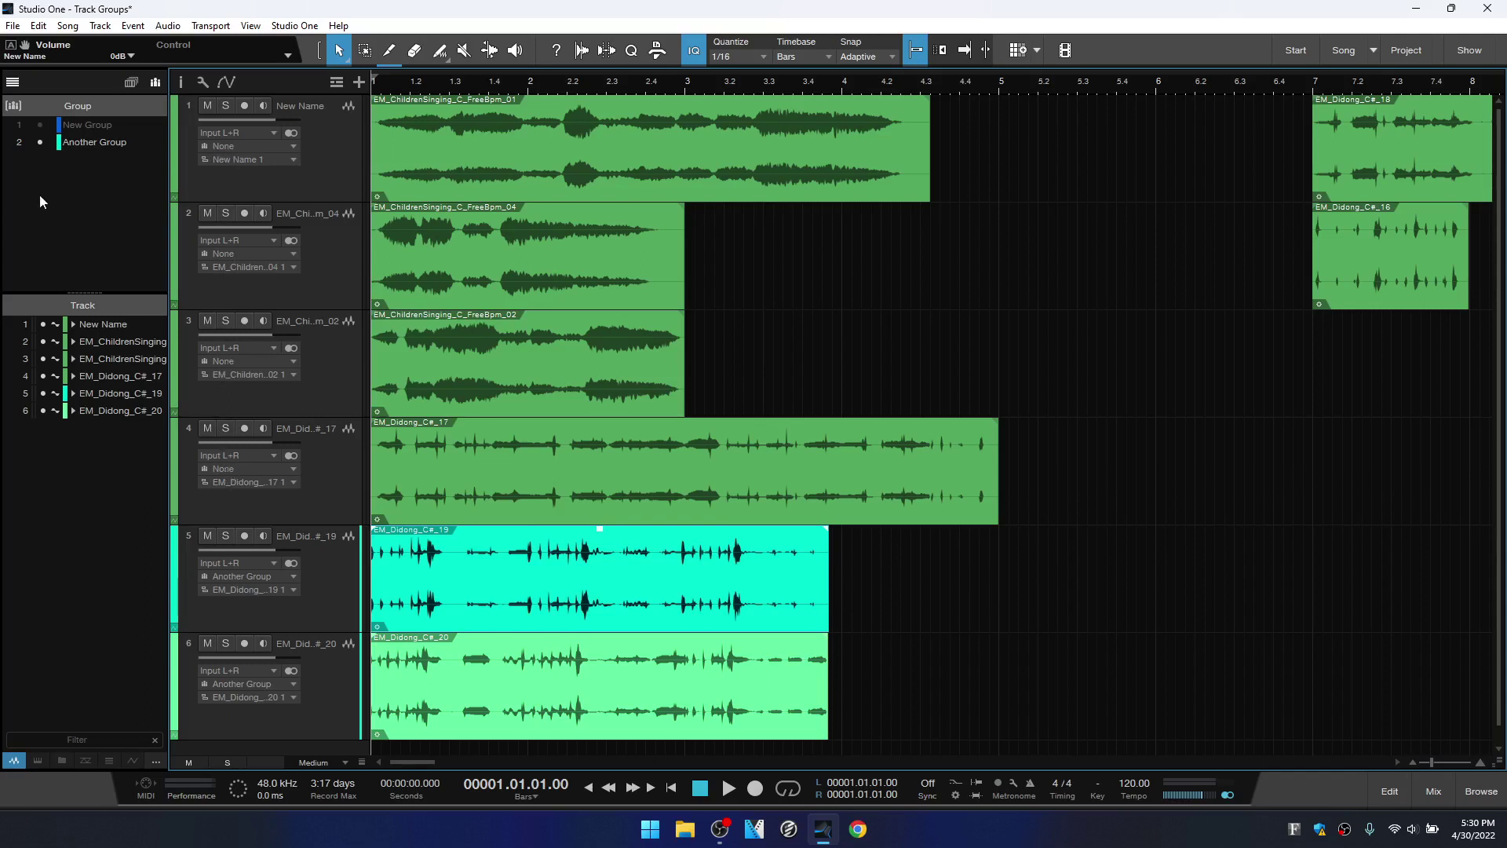
pyautogui.click(40, 127)
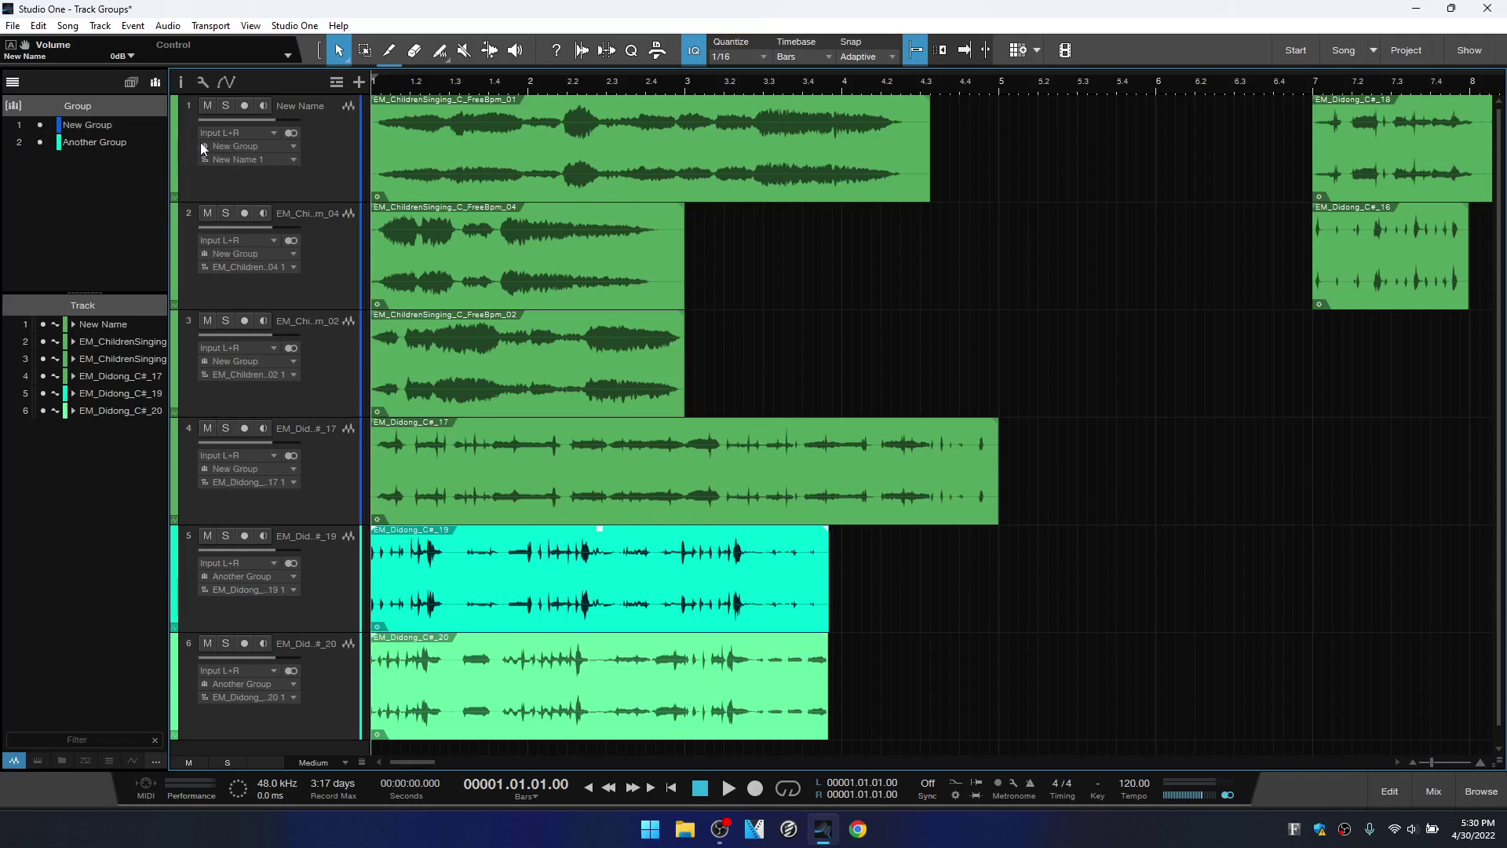
# Suspend Another Group from the group list above the track list and reactivate it
pyautogui.click(40, 144)
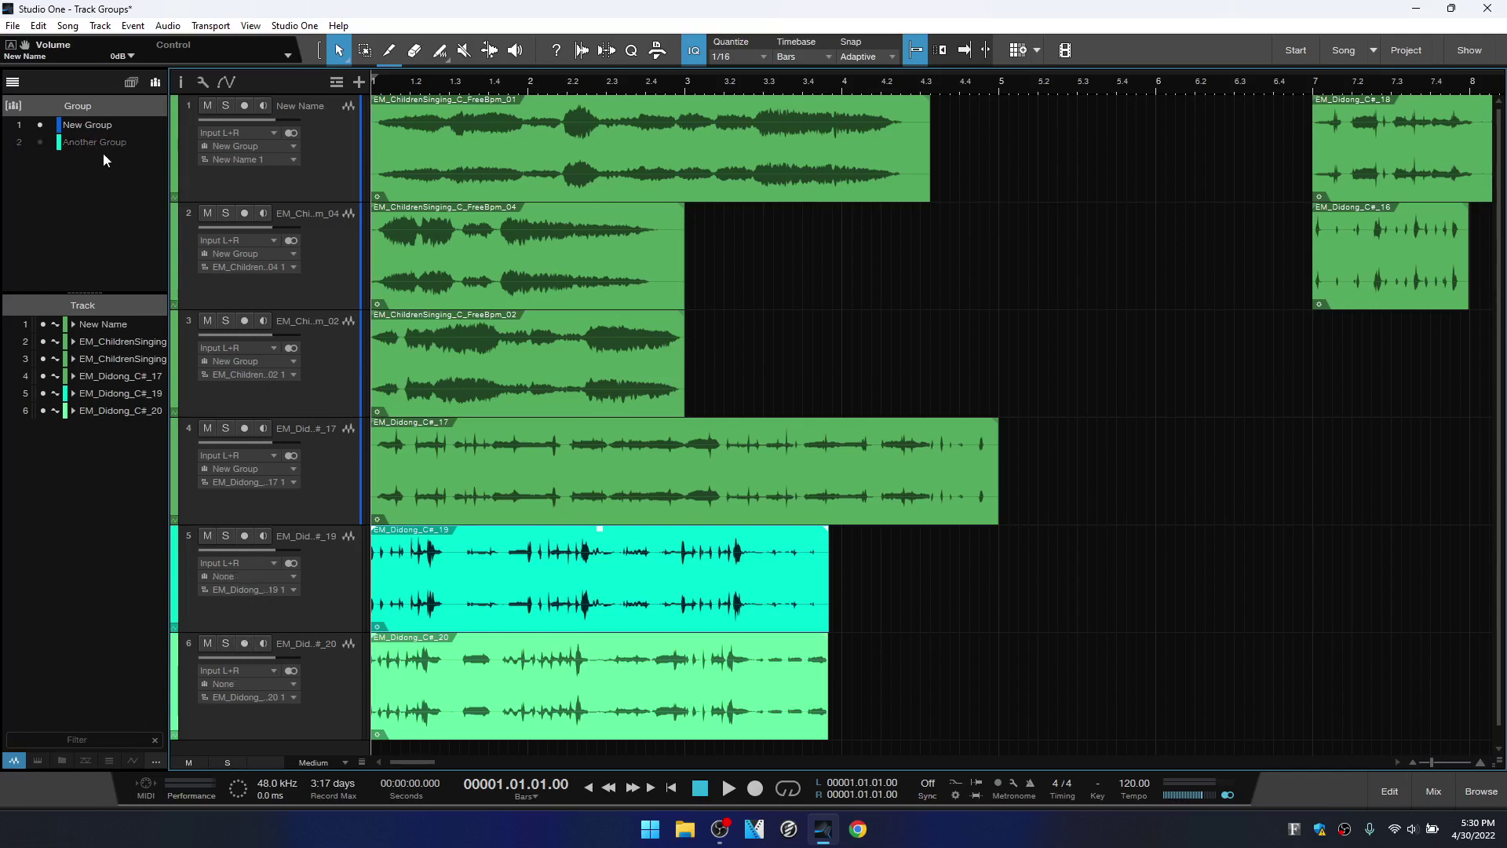
pyautogui.click(40, 143)
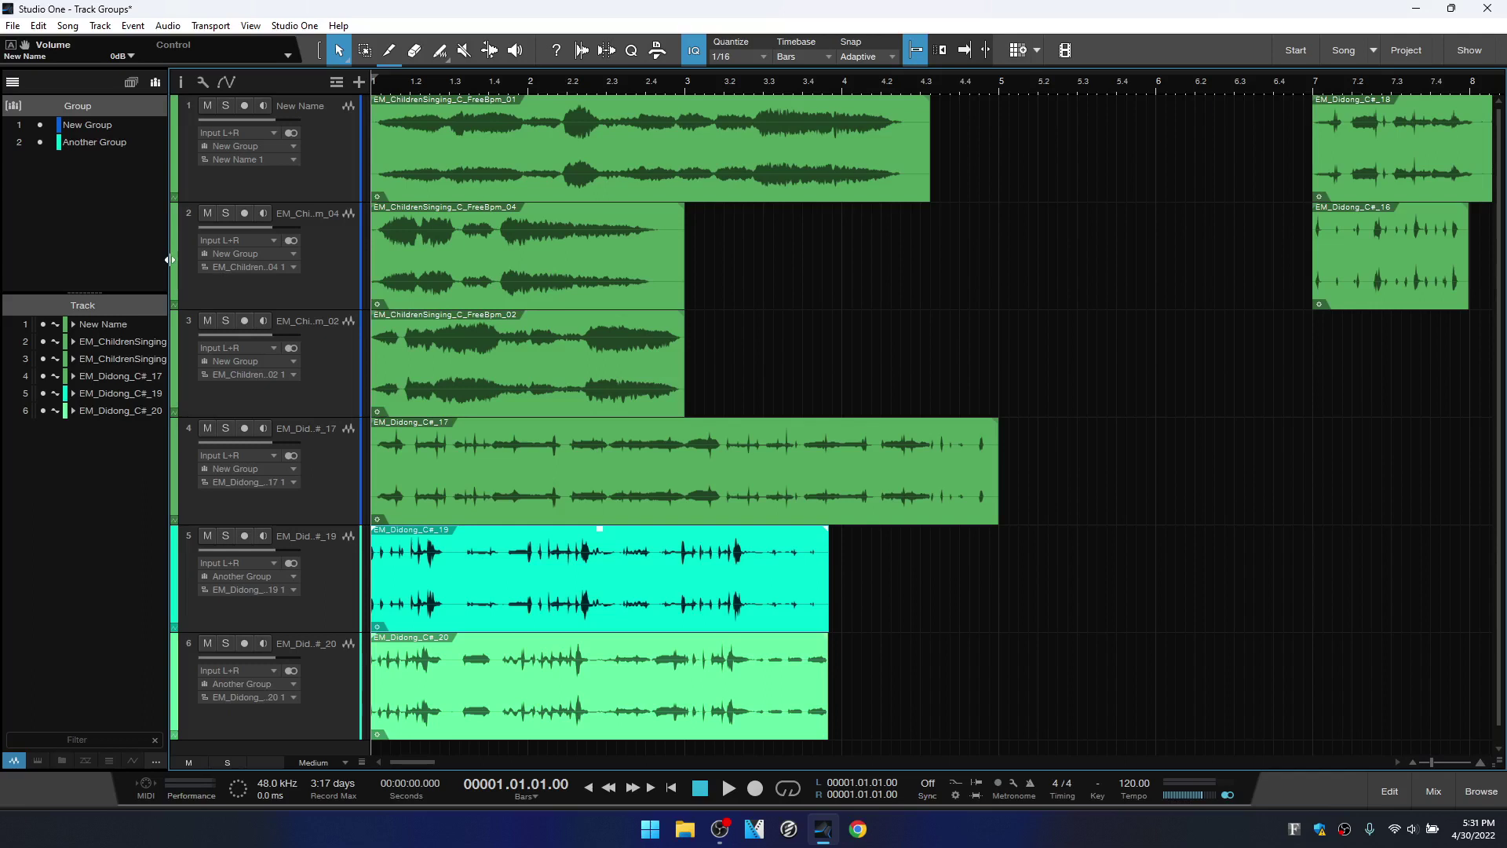
# Widen the track list to show each track's group assignment, narrow it again and hide the track list
pyautogui.moveTo(168, 259); pyautogui.dragTo(304, 271)
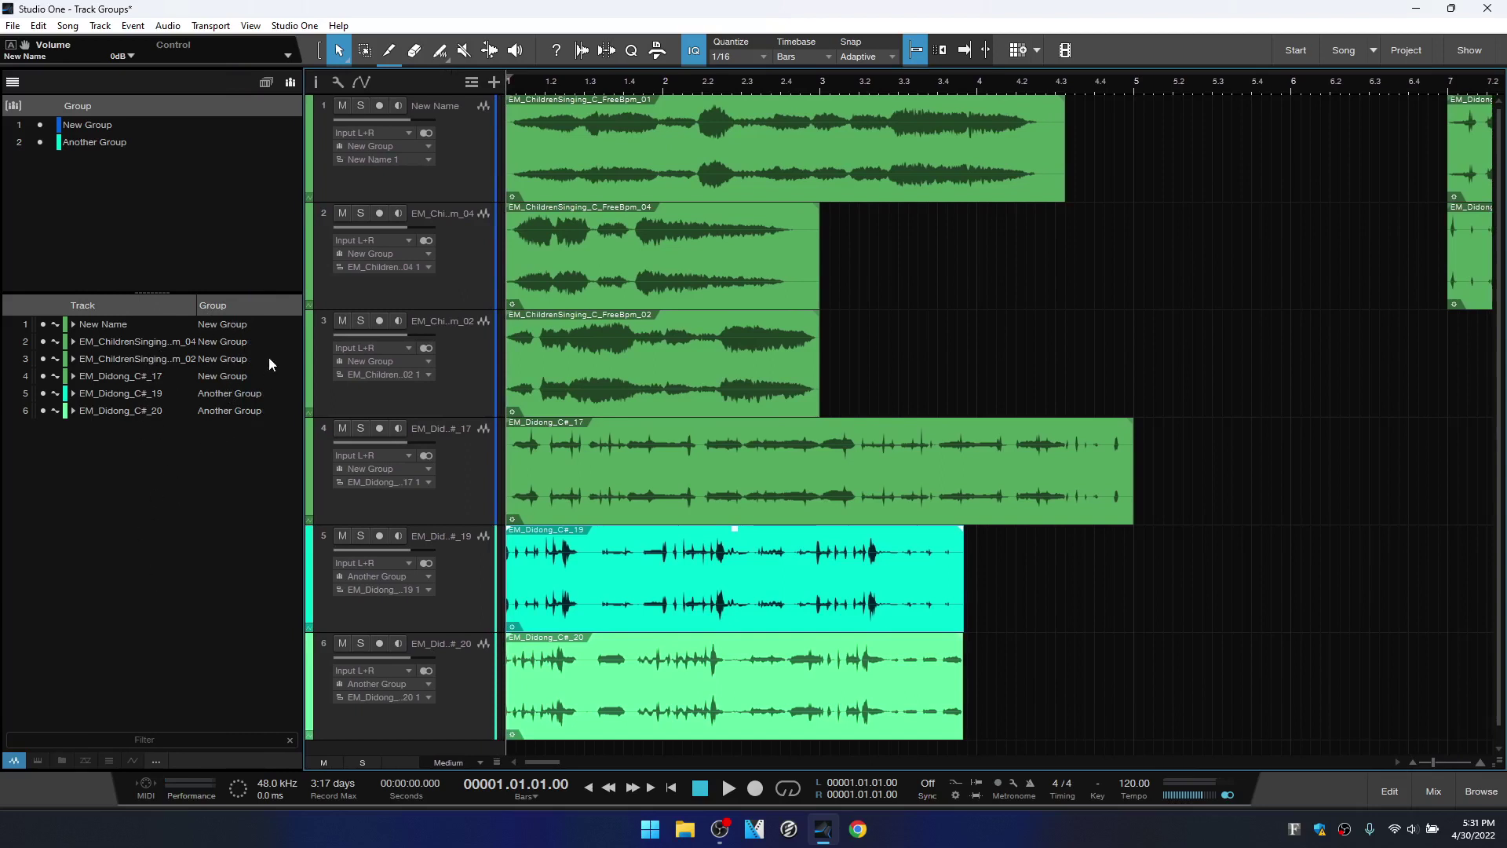
pyautogui.moveTo(303, 265); pyautogui.dragTo(172, 265)
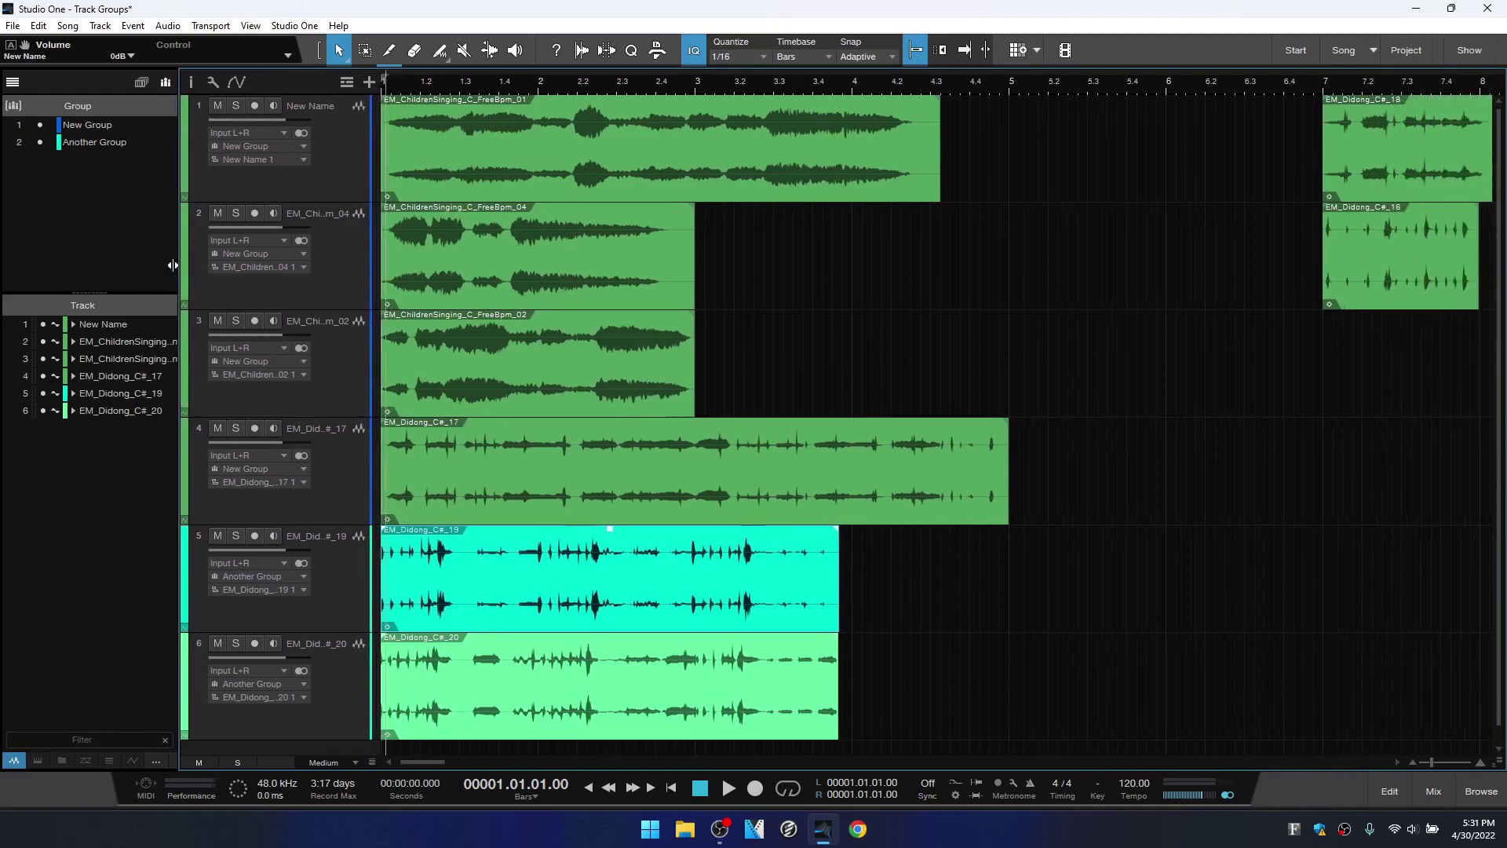
pyautogui.click(14, 83)
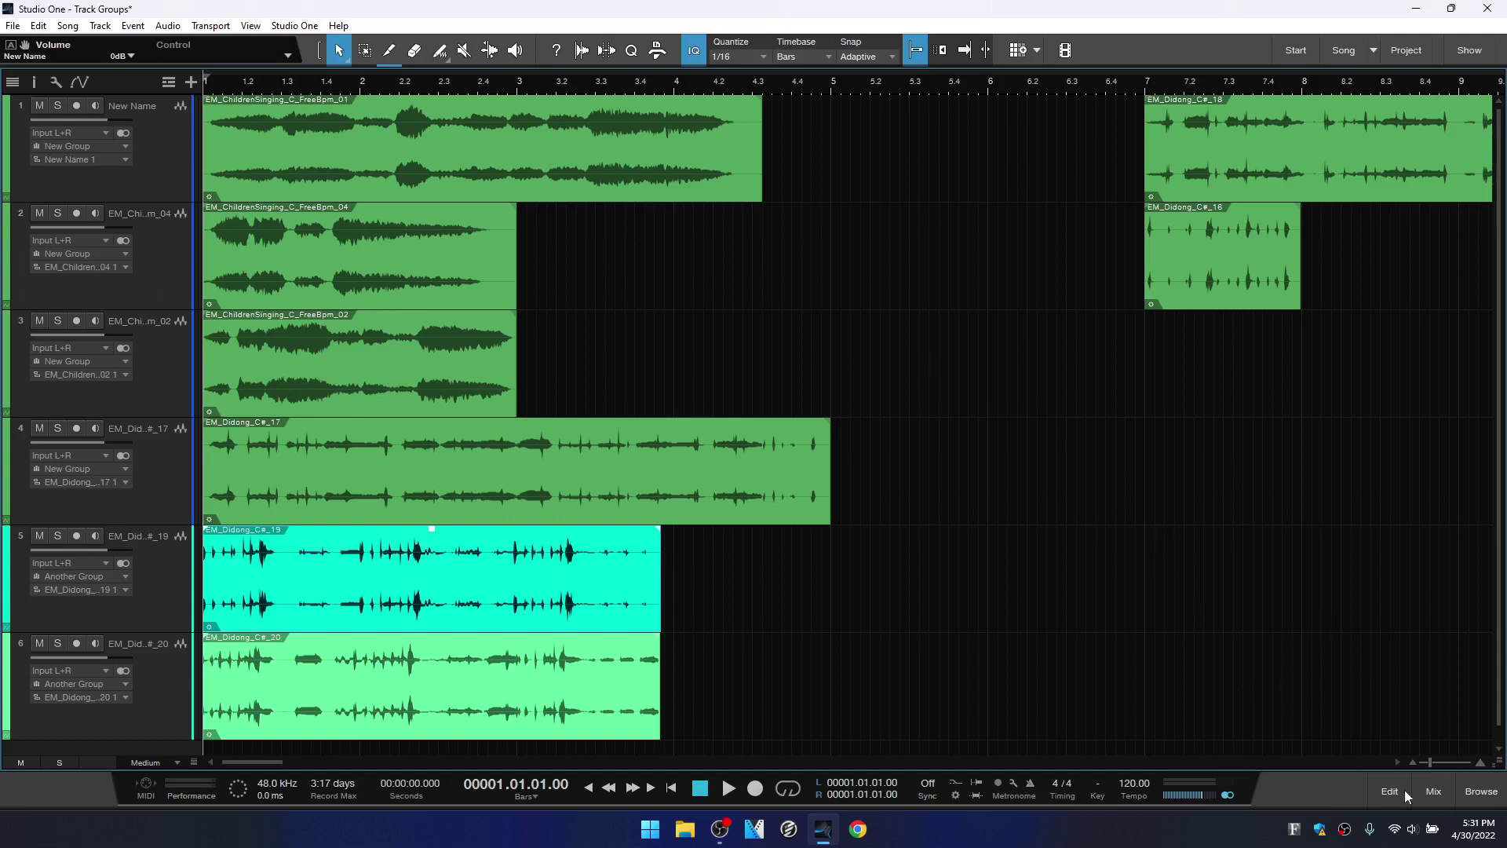
# Show the mixer console and enable Group assignment among its channel components
pyautogui.click(1433, 791)
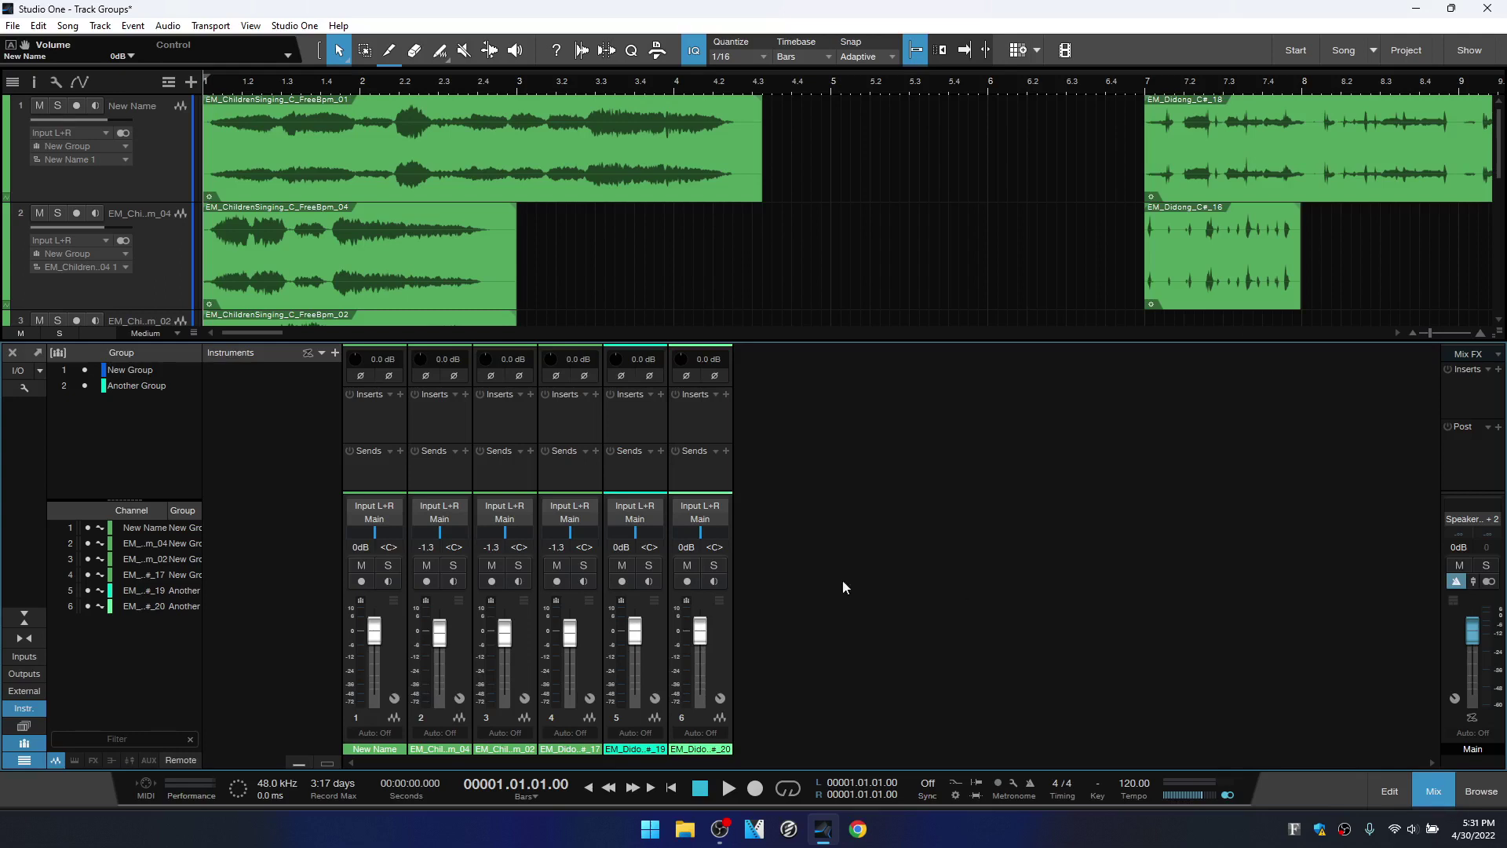
pyautogui.click(24, 387)
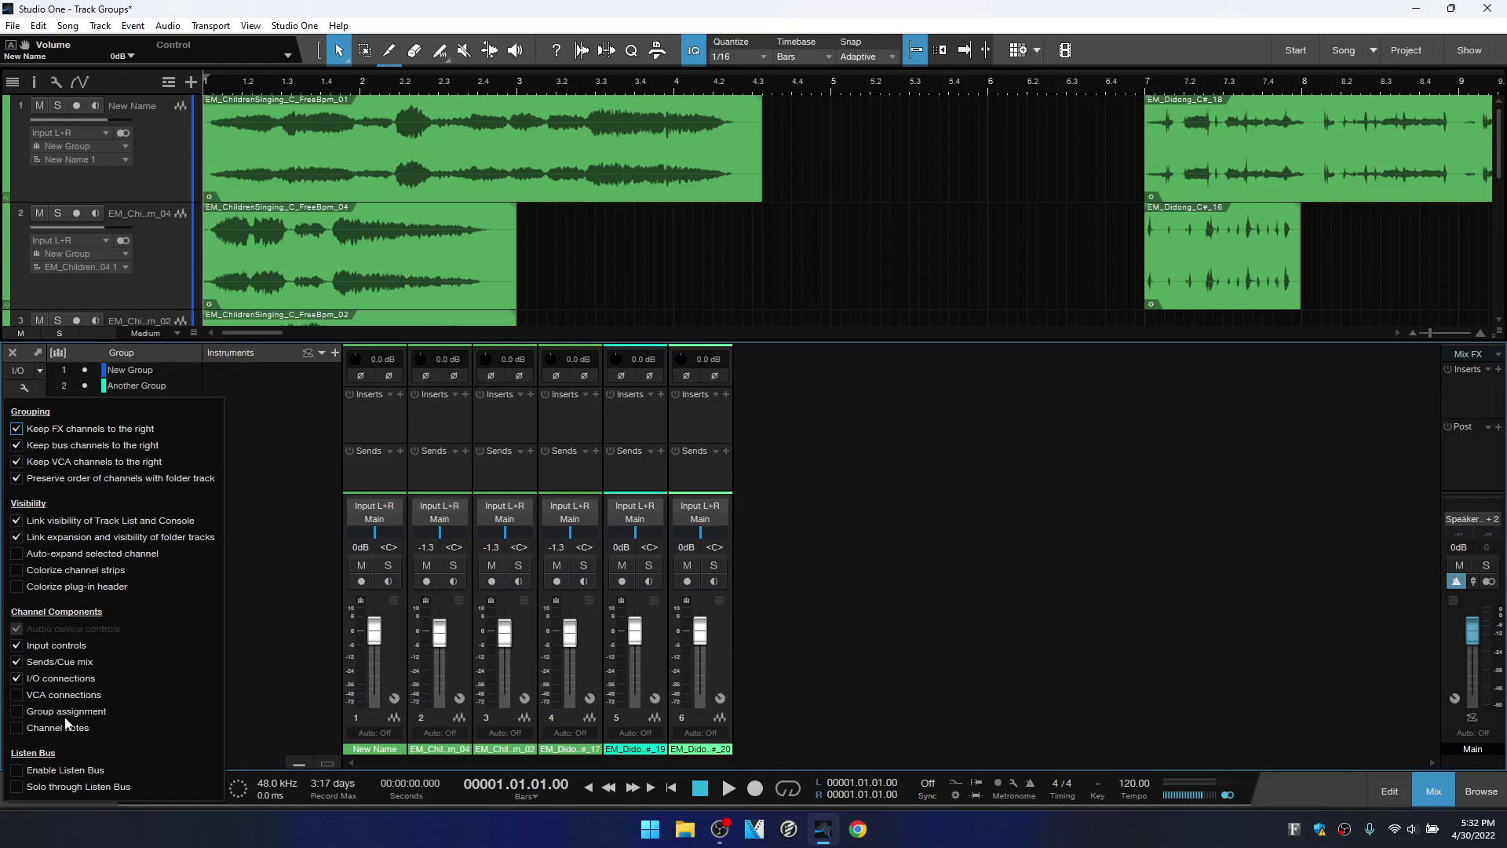
pyautogui.click(17, 711)
pyautogui.click(872, 701)
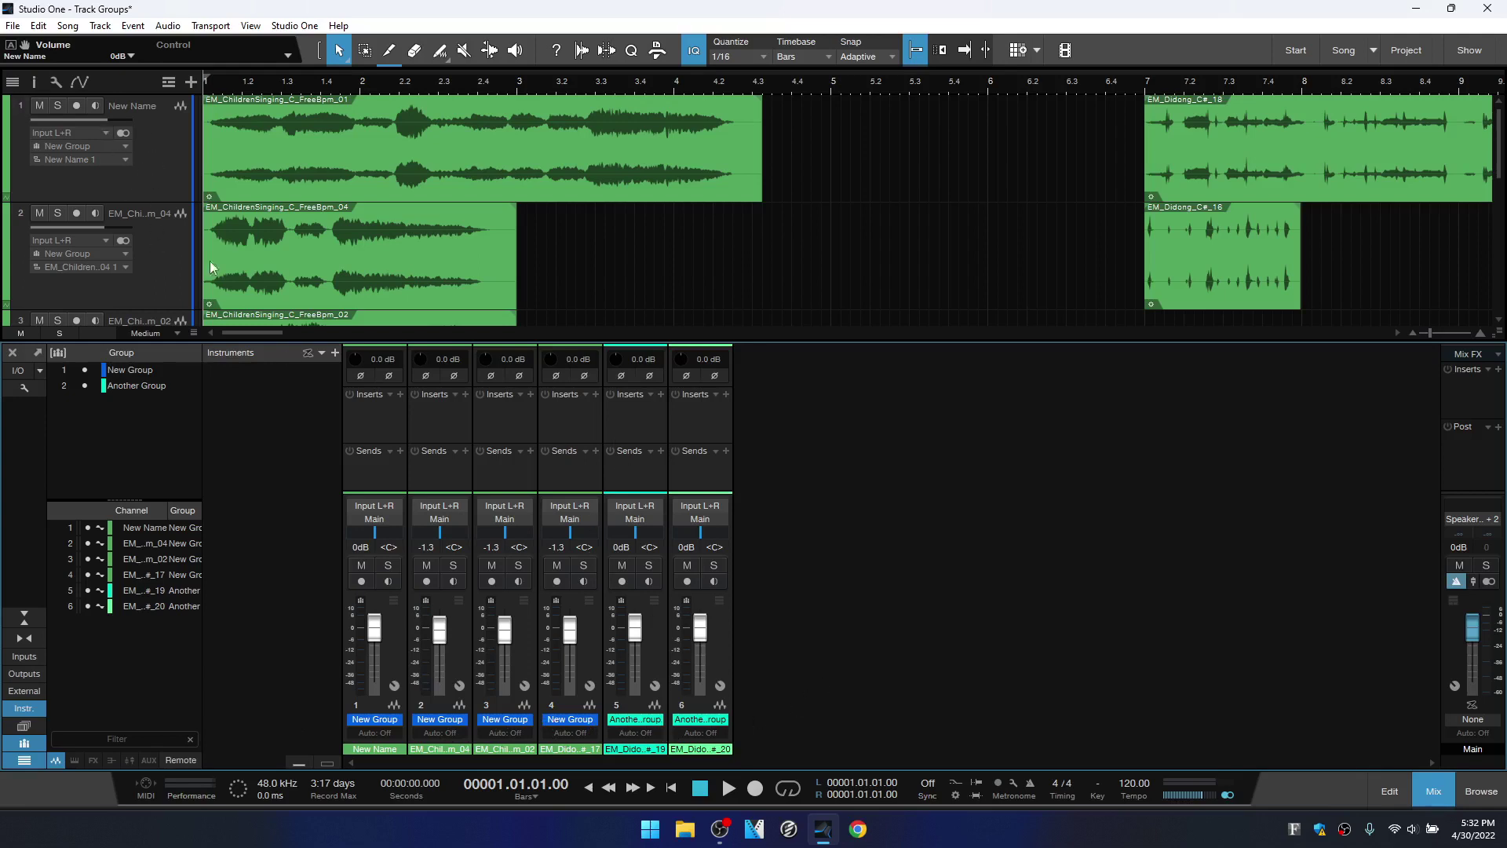
# Lower channel 2's volume to -9.2 dB and reset it to 0 dB, and pan it left and recentre it
pyautogui.moveTo(439, 633); pyautogui.dragTo(441, 647)
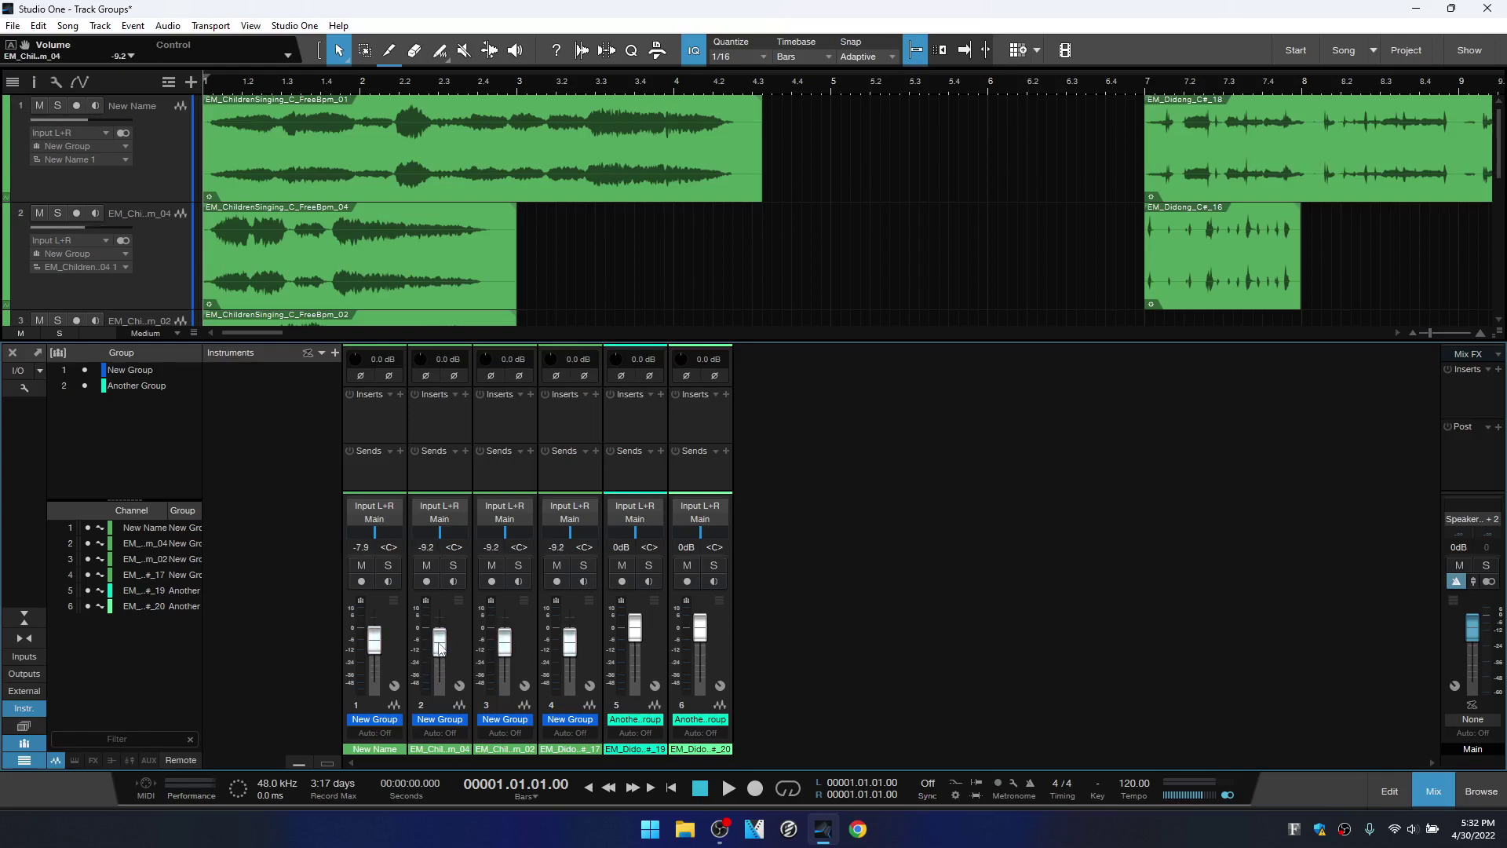
pyautogui.keyDown('ctrl'); pyautogui.click(436, 642); pyautogui.keyUp('ctrl')
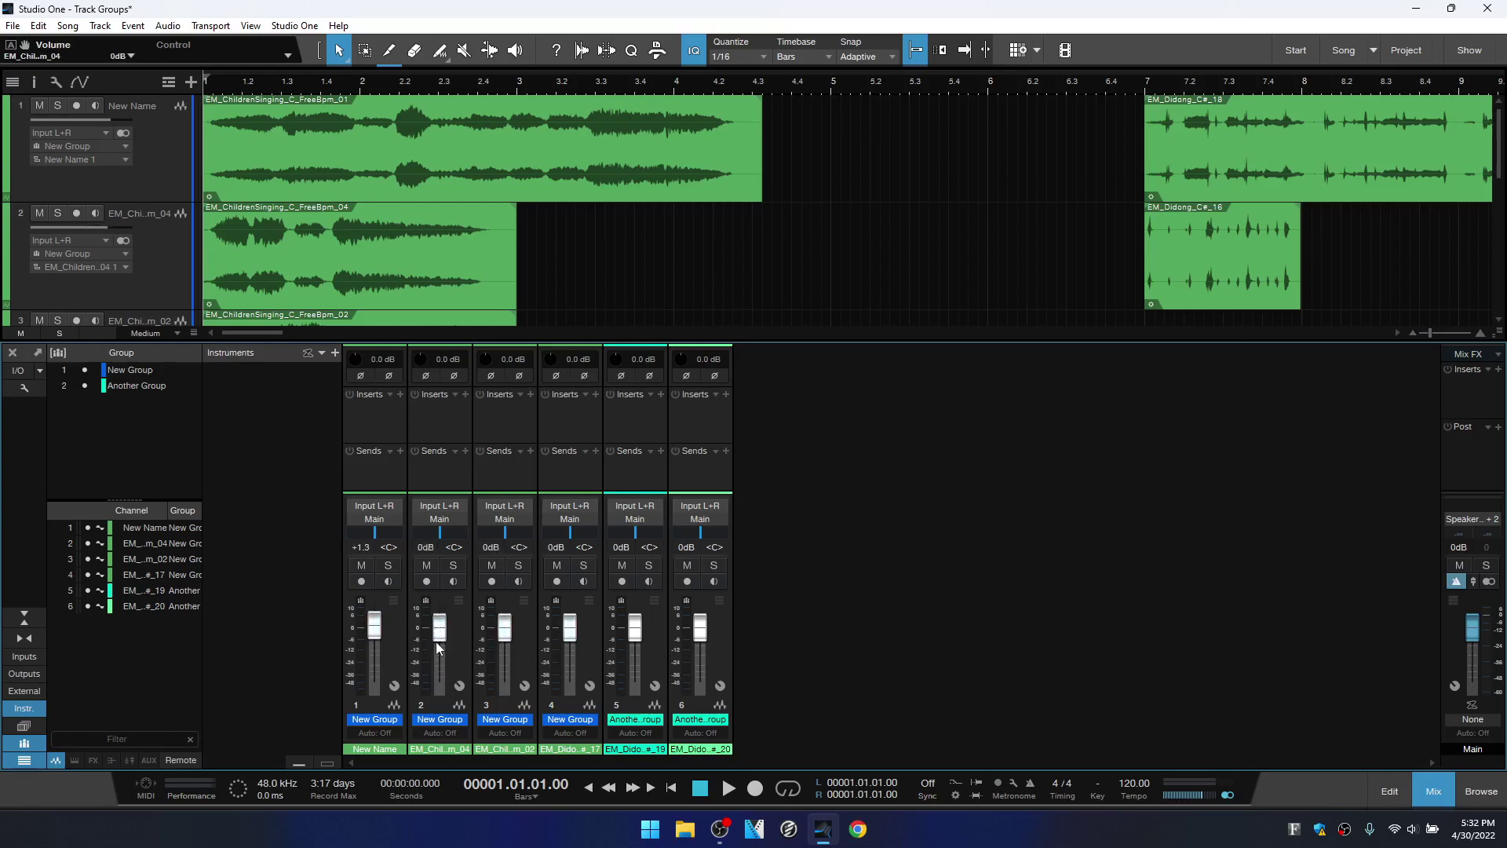
pyautogui.moveTo(445, 533); pyautogui.dragTo(426, 537)
pyautogui.keyDown('ctrl'); pyautogui.click(439, 533); pyautogui.keyUp('ctrl')
# Switch mute, solo and record arm on and off again on channel 2 of New Group
pyautogui.click(427, 562)
pyautogui.click(427, 562)
pyautogui.click(453, 567)
pyautogui.click(453, 567)
pyautogui.click(427, 581)
pyautogui.click(426, 580)
# Change the input gain of channel 3 in New Group and reset it to 0 dB
pyautogui.moveTo(483, 362); pyautogui.dragTo(483, 375)
pyautogui.keyDown('alt'); pyautogui.click(483, 361); pyautogui.keyUp('alt')
# Hide and show the group list in the console, and suspend and reactivate all groups at once
pyautogui.click(24, 742)
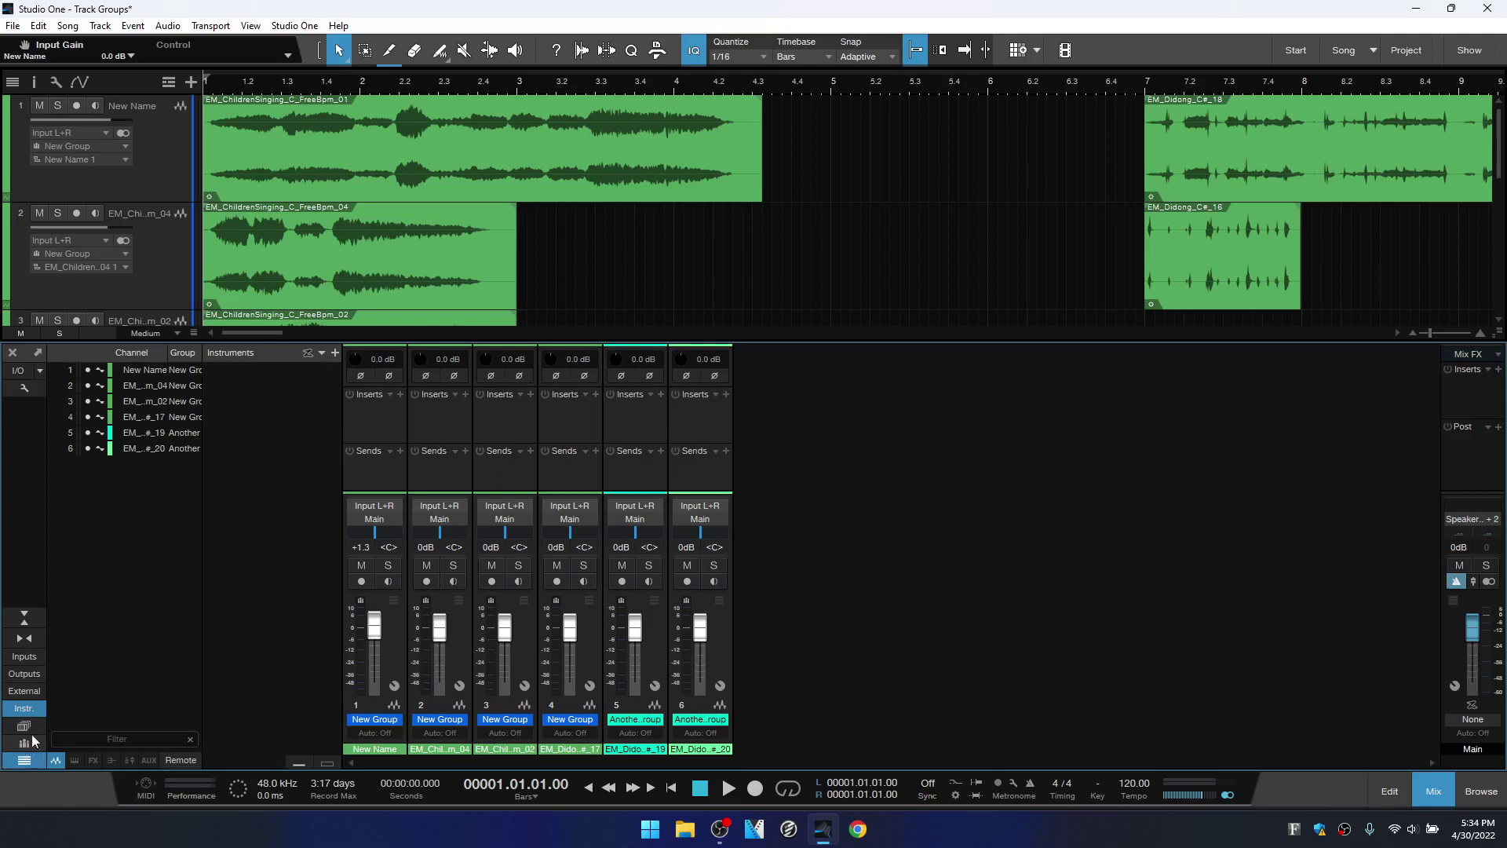
pyautogui.click(25, 742)
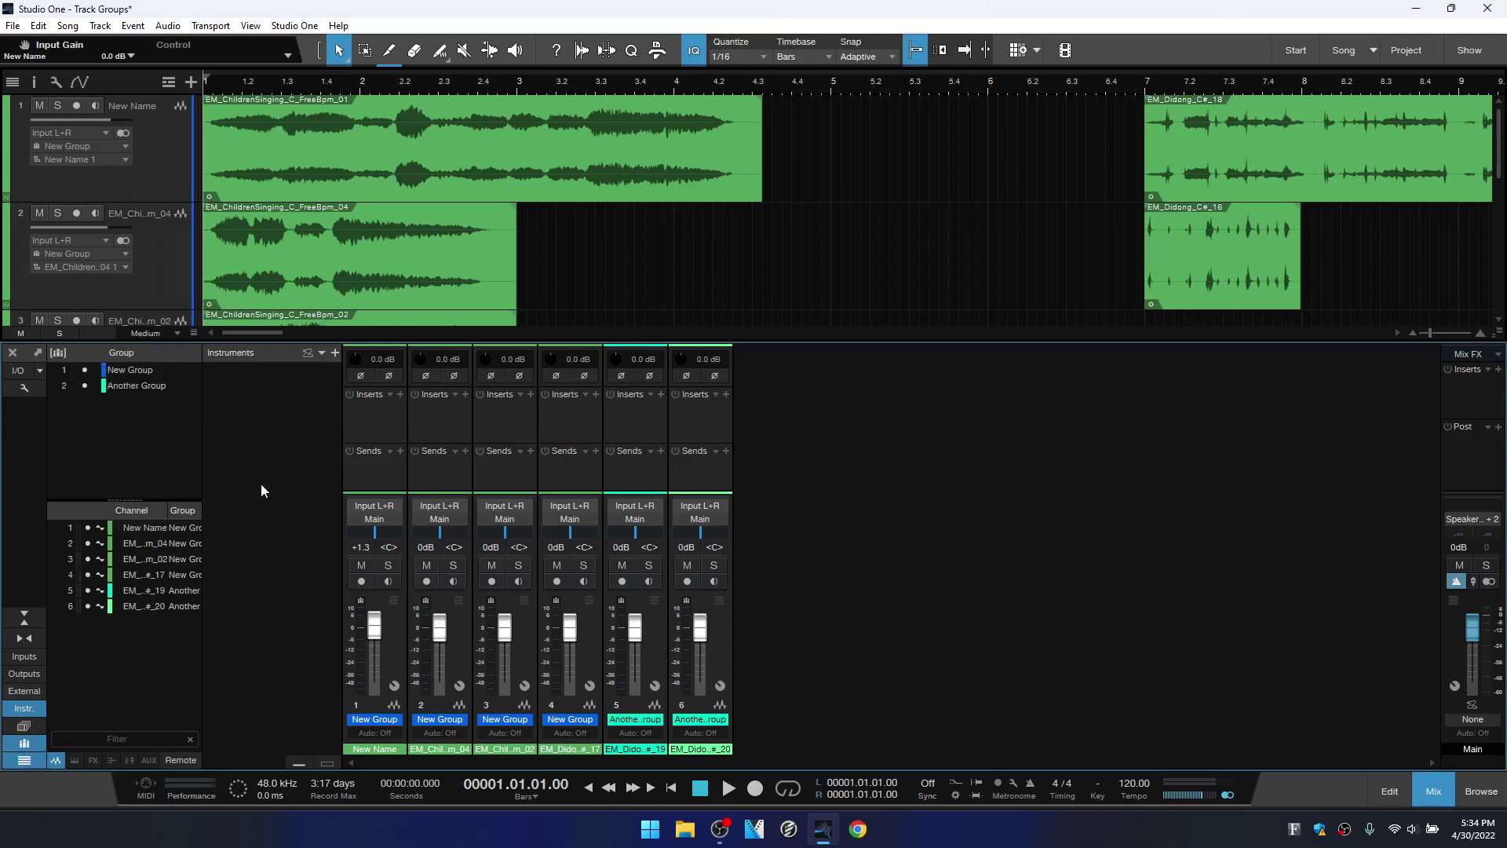
pyautogui.hotkey('ctrl', 'shift', 'g')
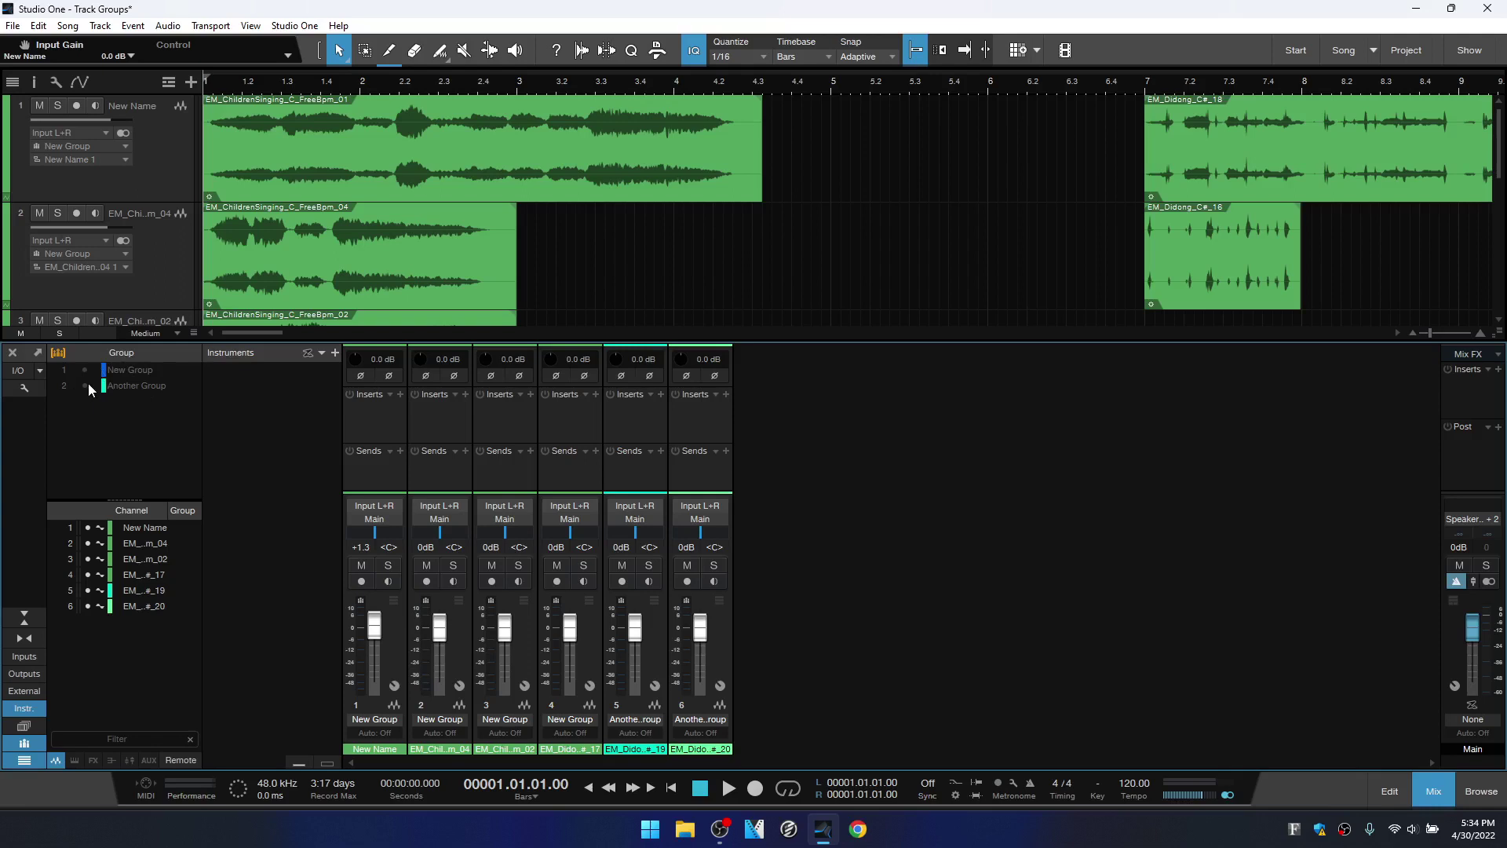
pyautogui.click(55, 355)
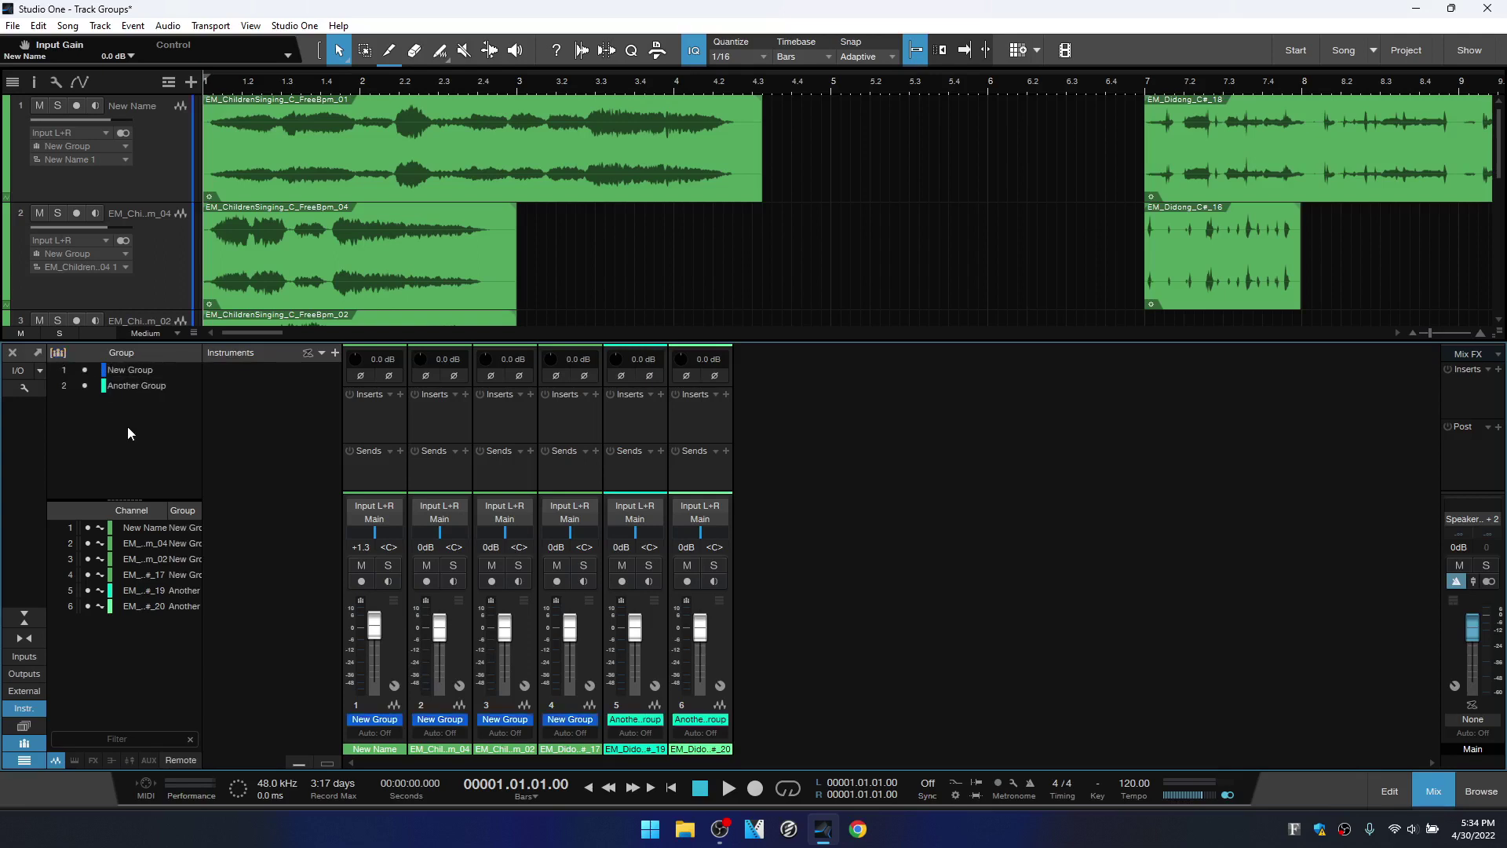
# Suspend and reactivate New Group and Another Group one after the other from the console's group list
pyautogui.click(85, 371)
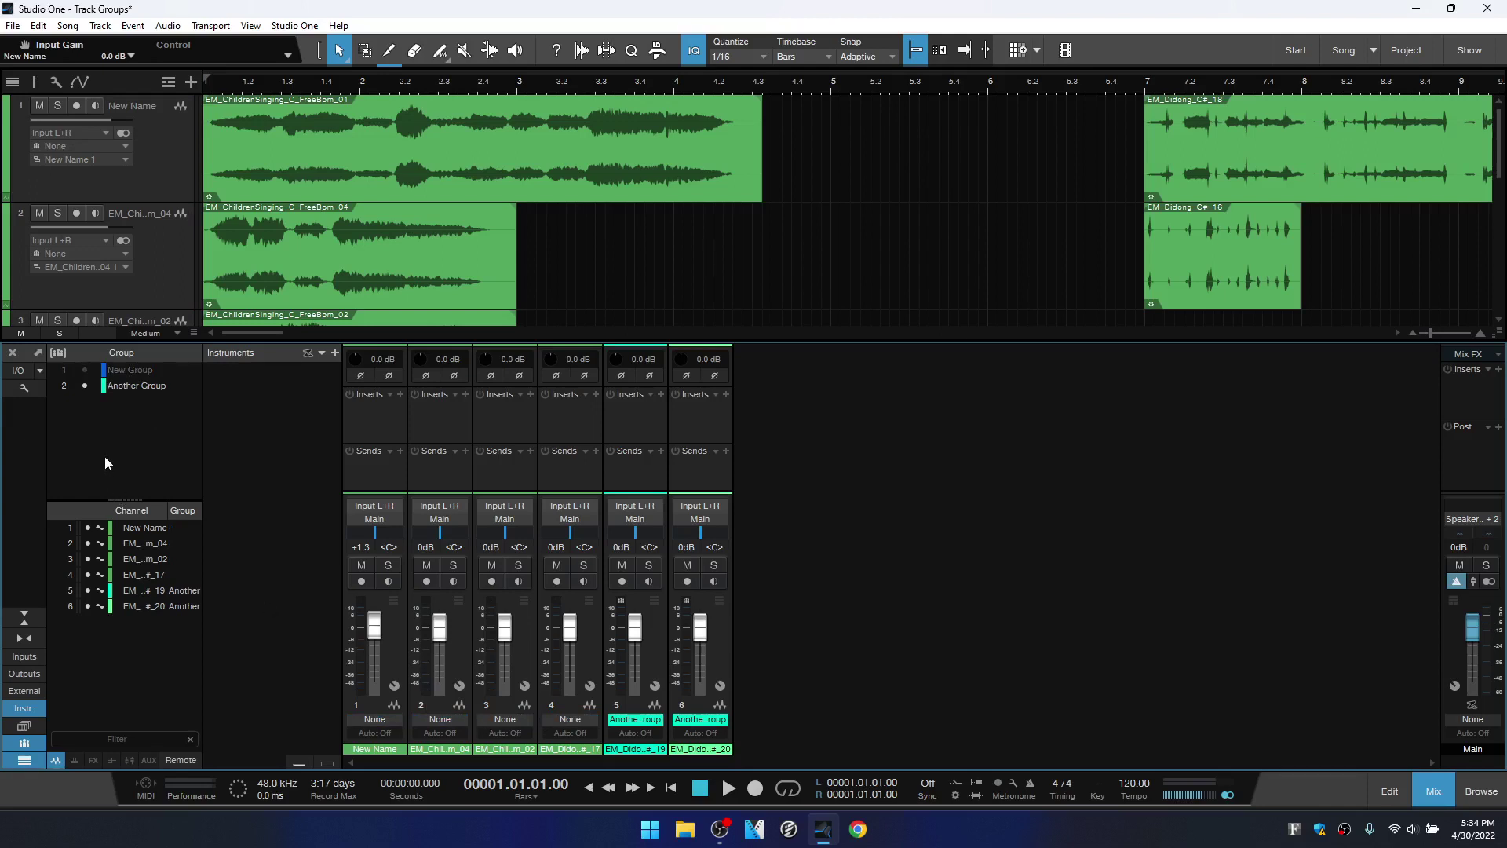
pyautogui.click(85, 369)
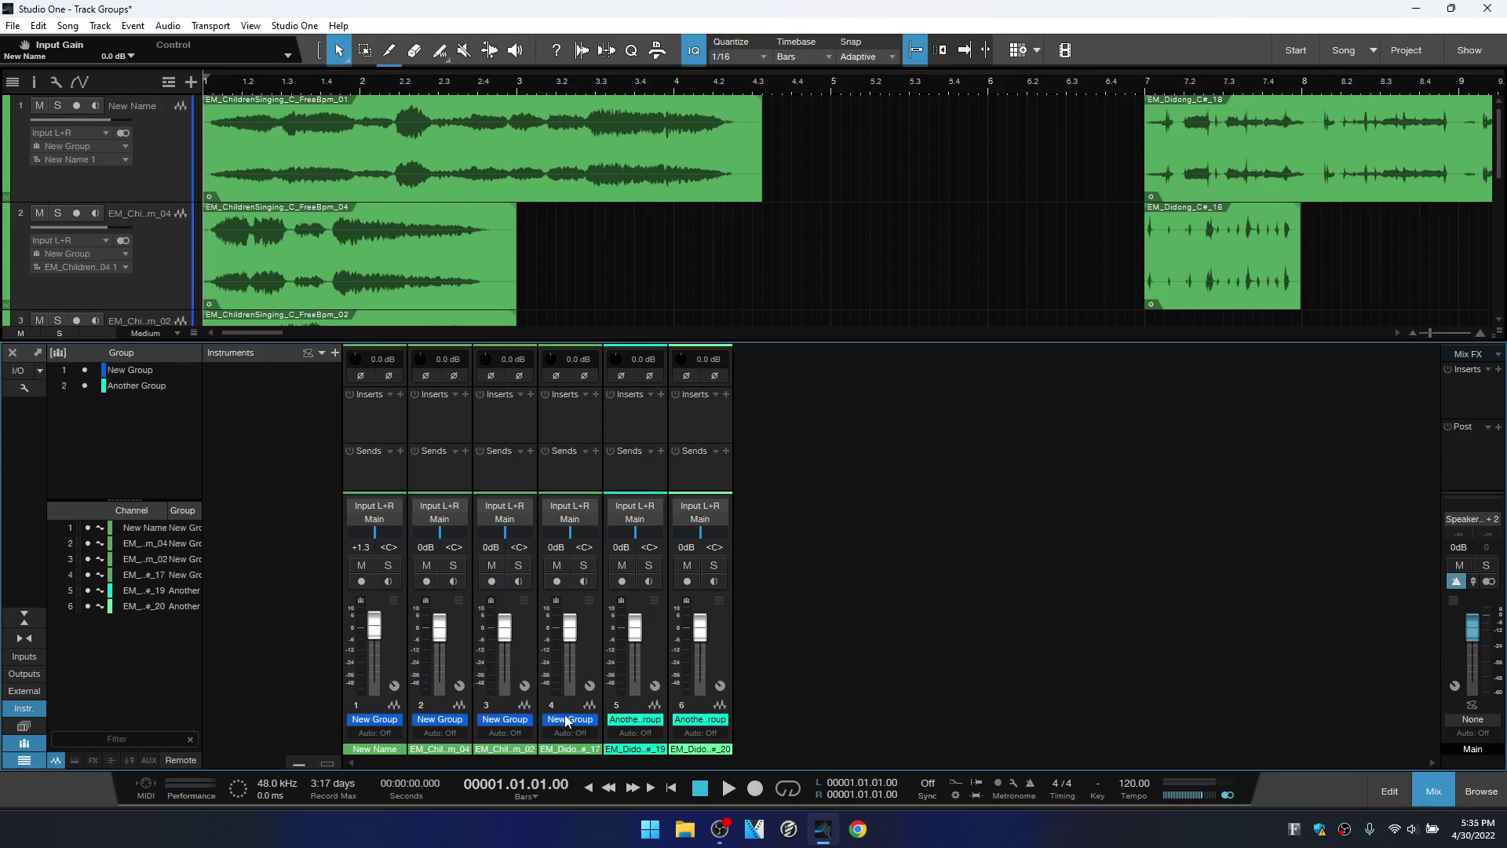
pyautogui.click(85, 387)
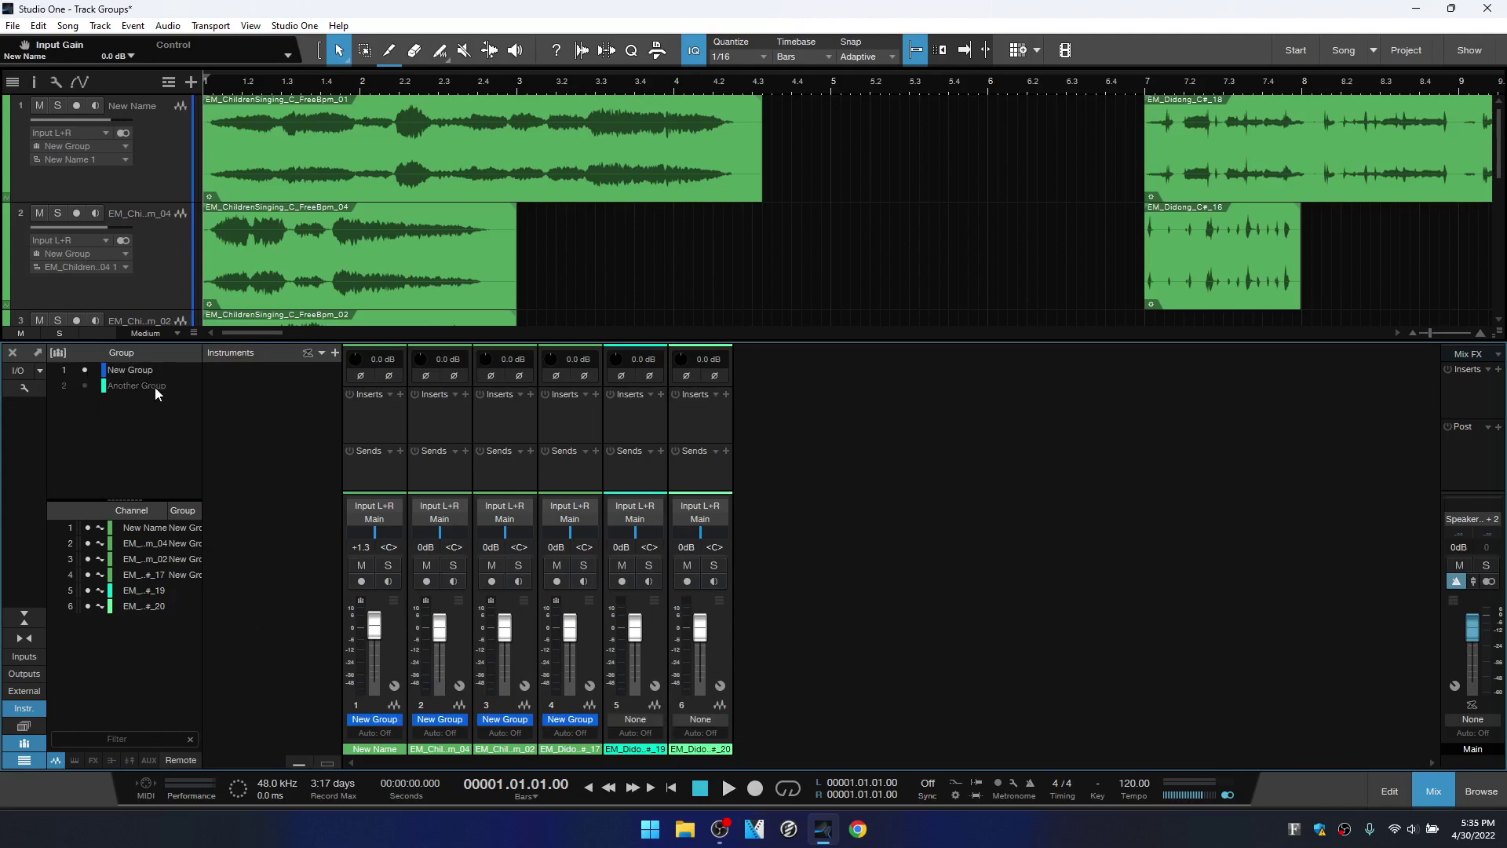
pyautogui.click(85, 386)
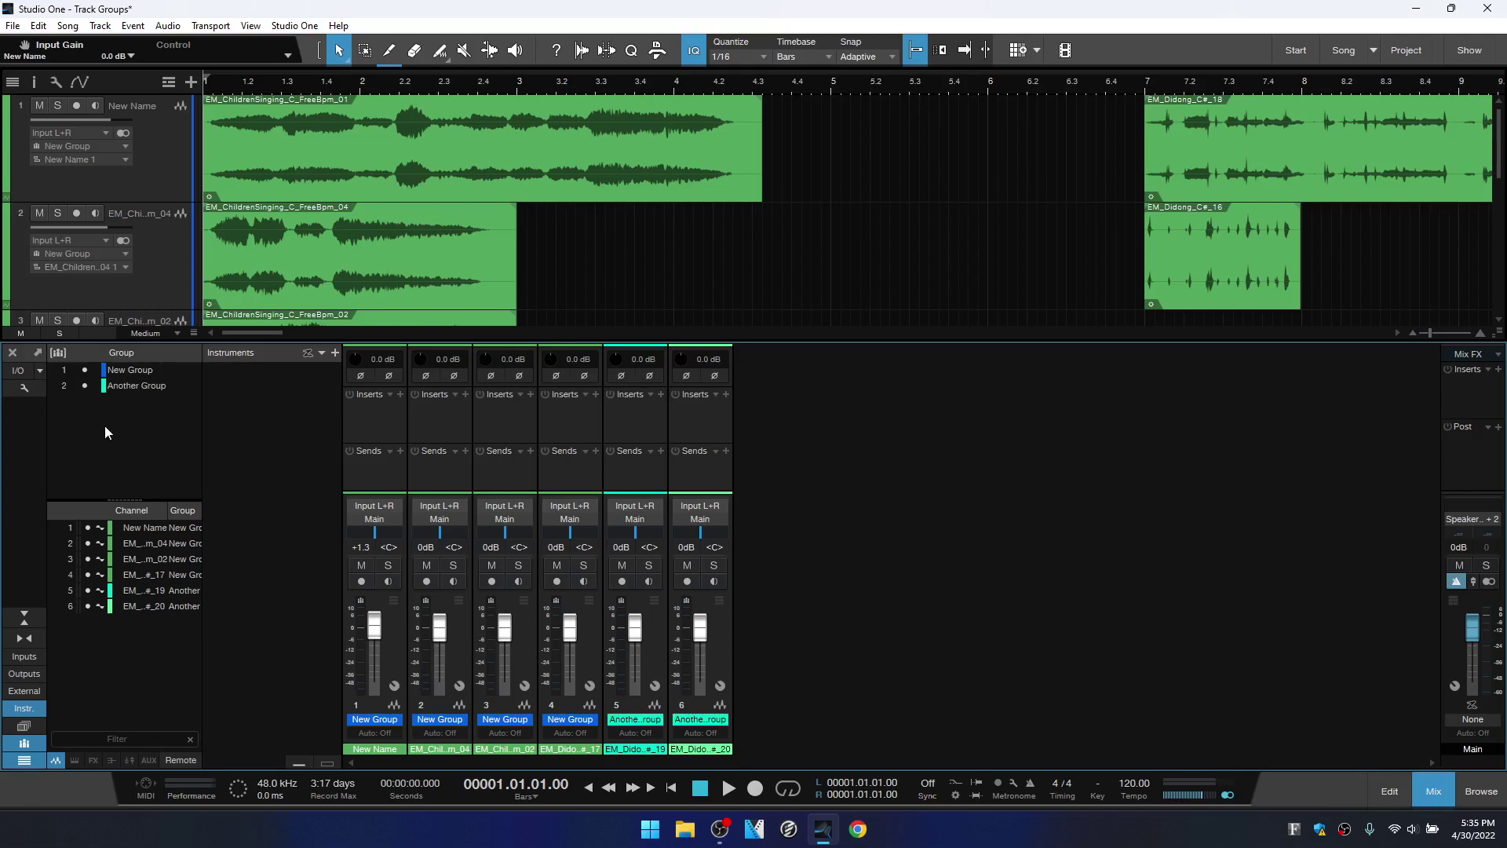
# Select each group's channels from the console's group list and view the linked attributes of Another Group and New Group
pyautogui.click(134, 371)
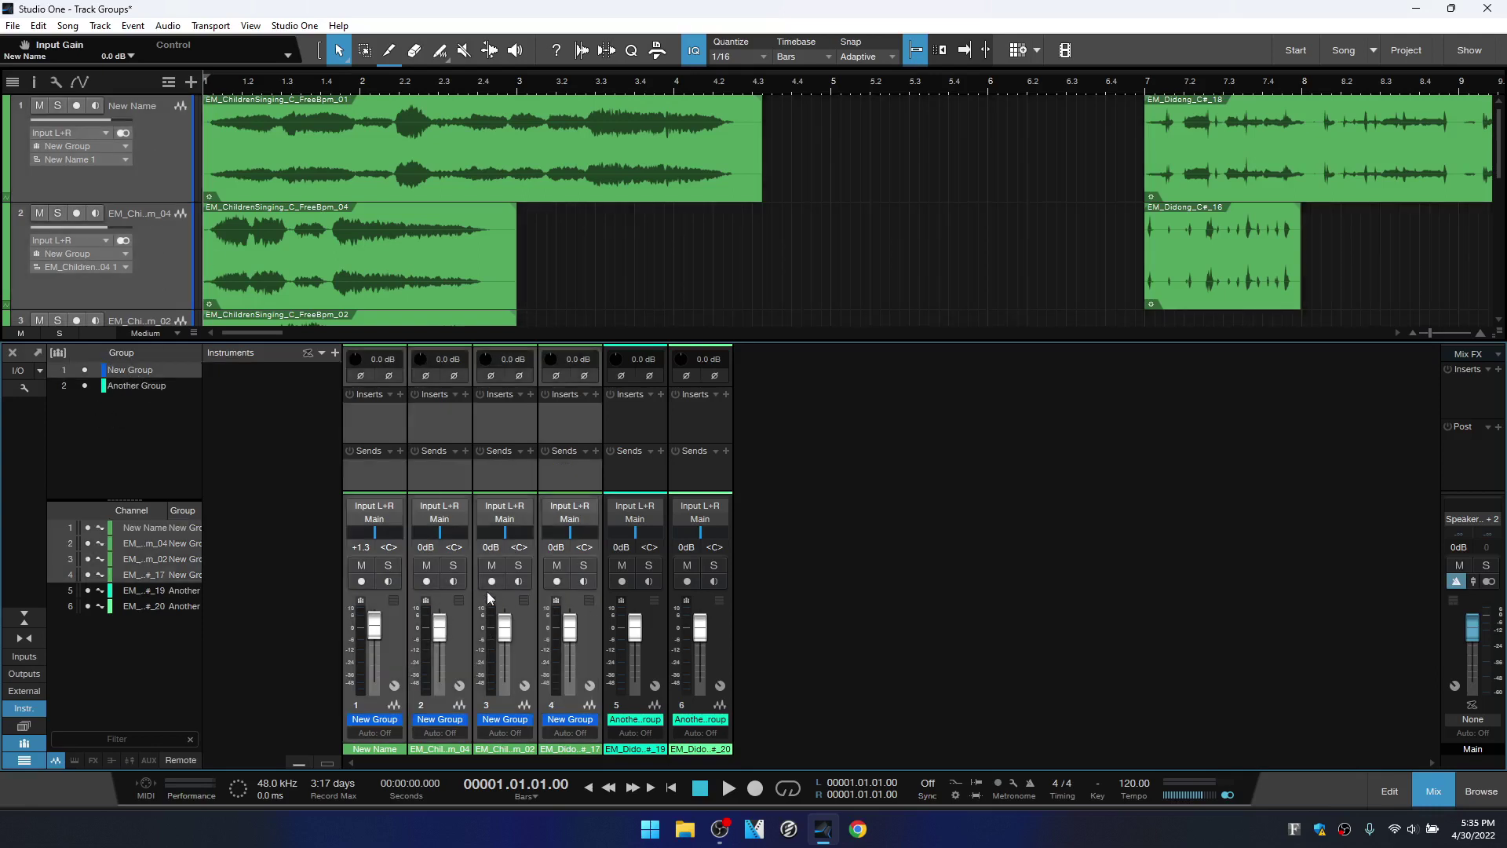
pyautogui.click(135, 386)
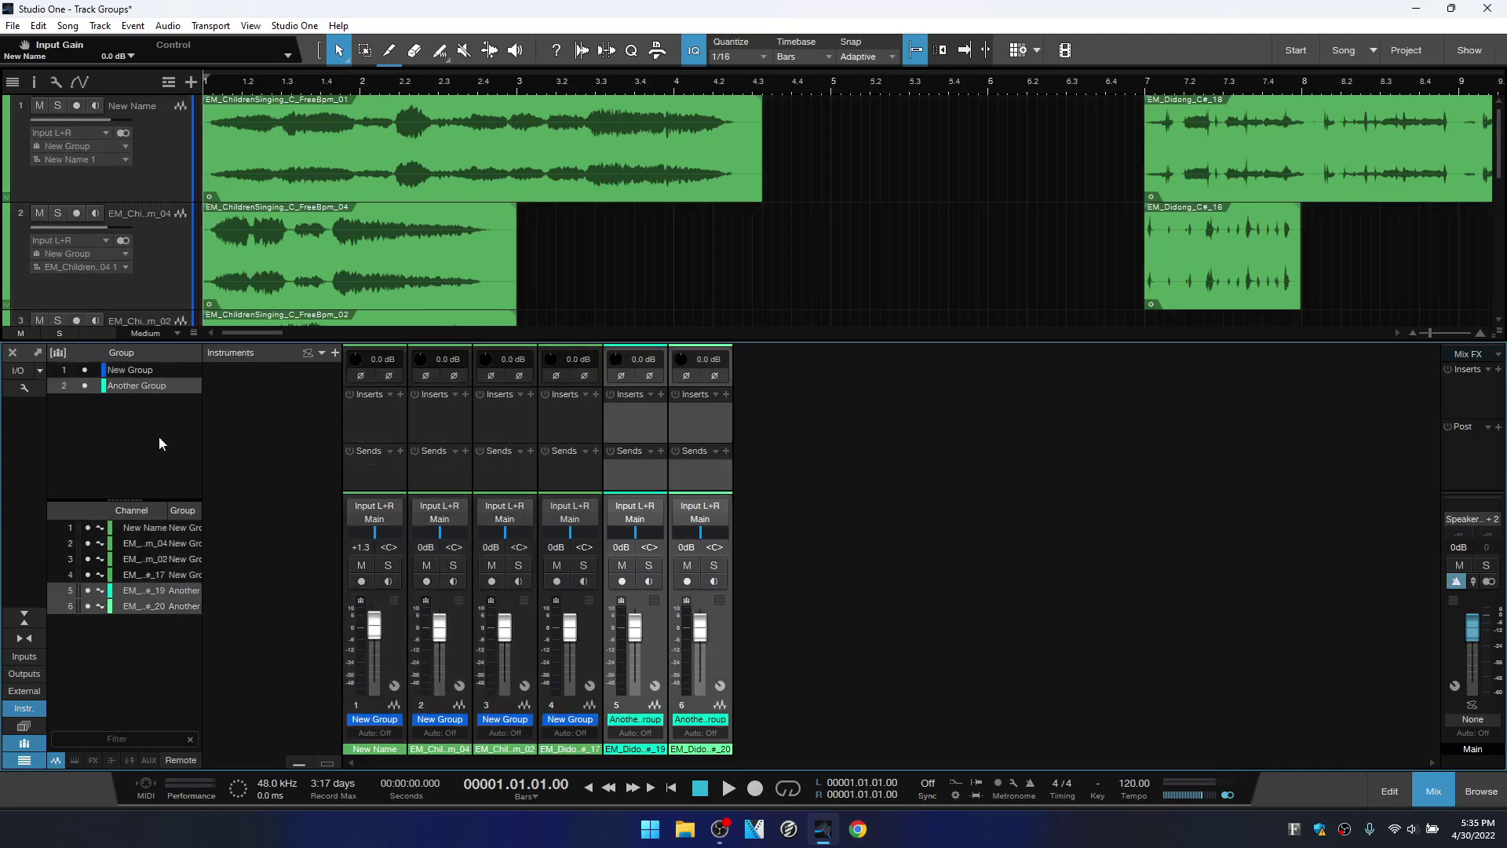
pyautogui.rightClick(135, 384)
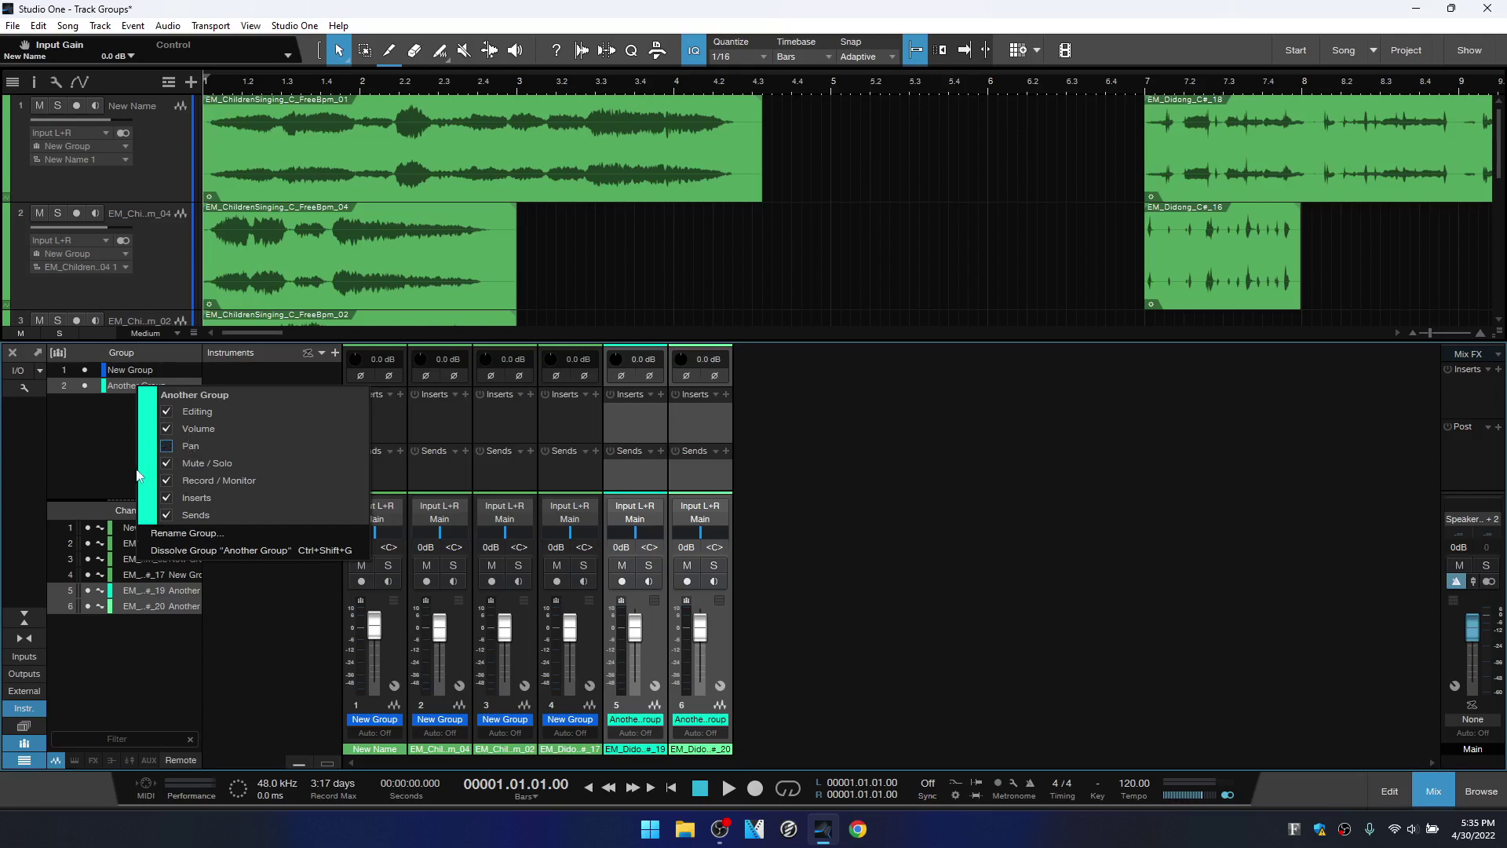
pyautogui.click(93, 458)
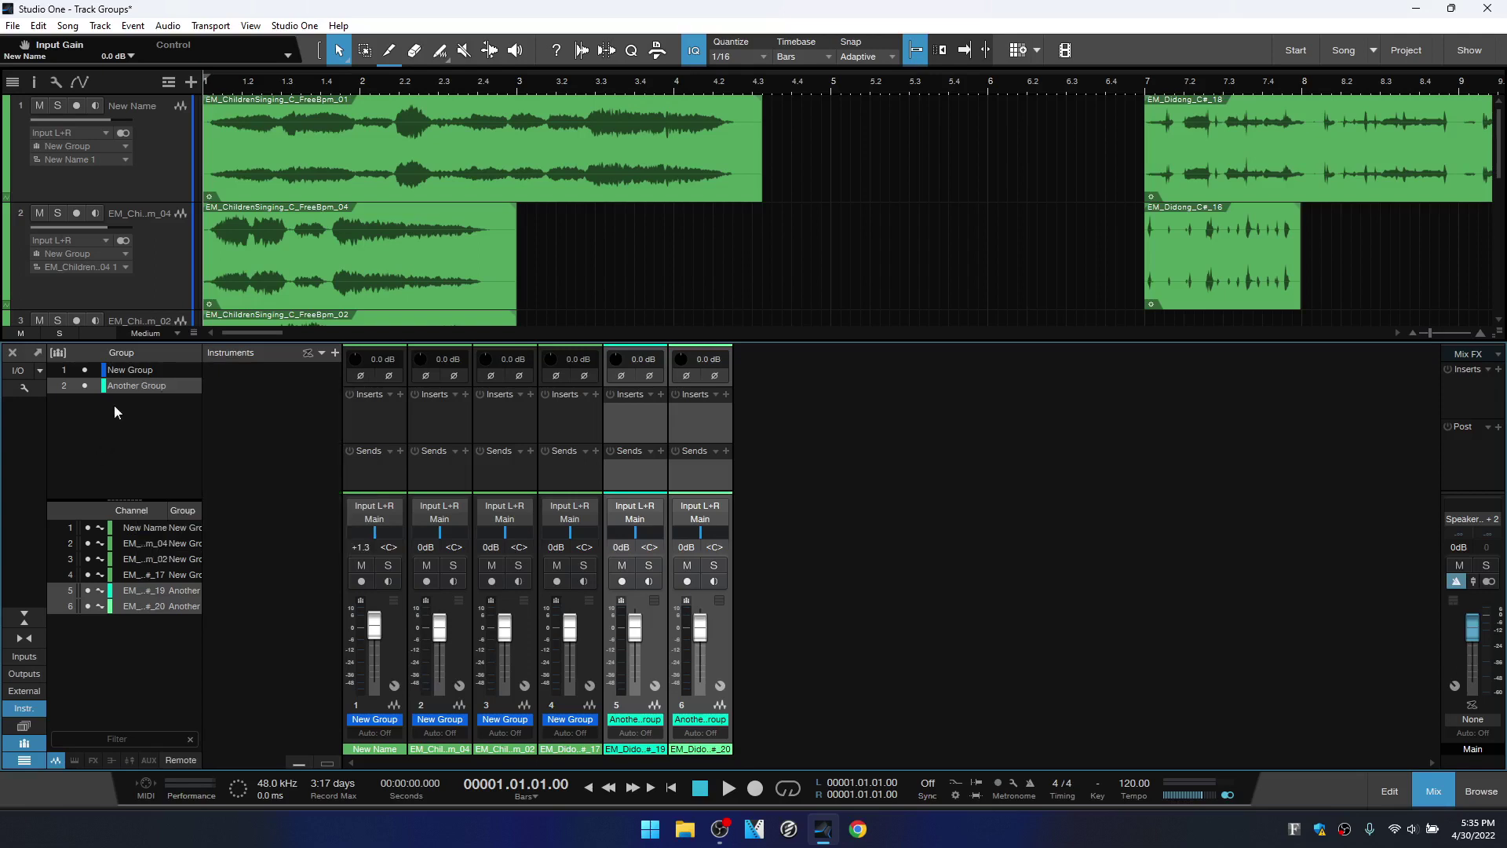
pyautogui.click(132, 369)
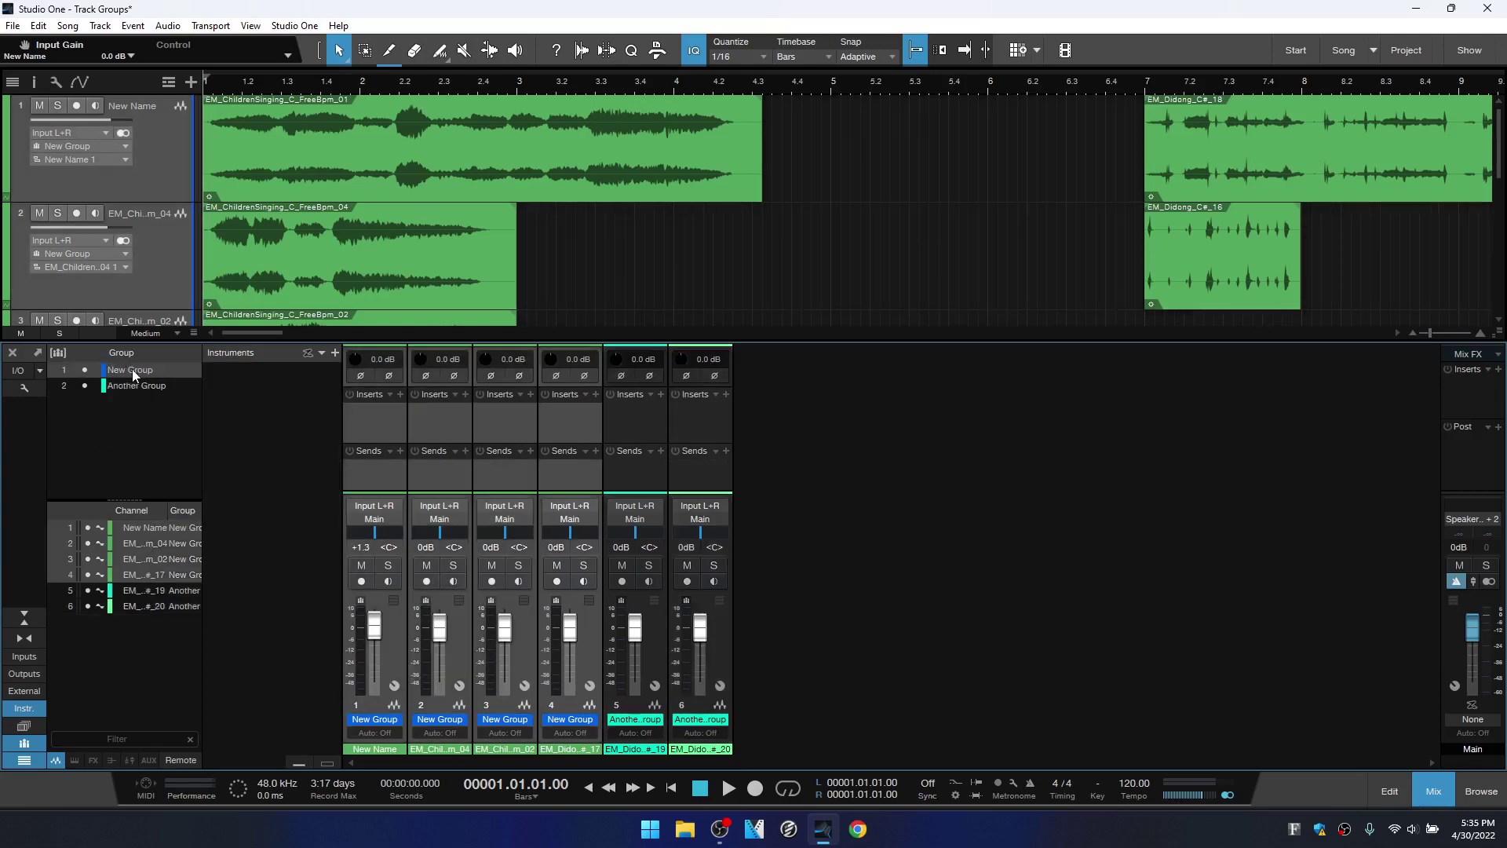
pyautogui.rightClick(132, 369)
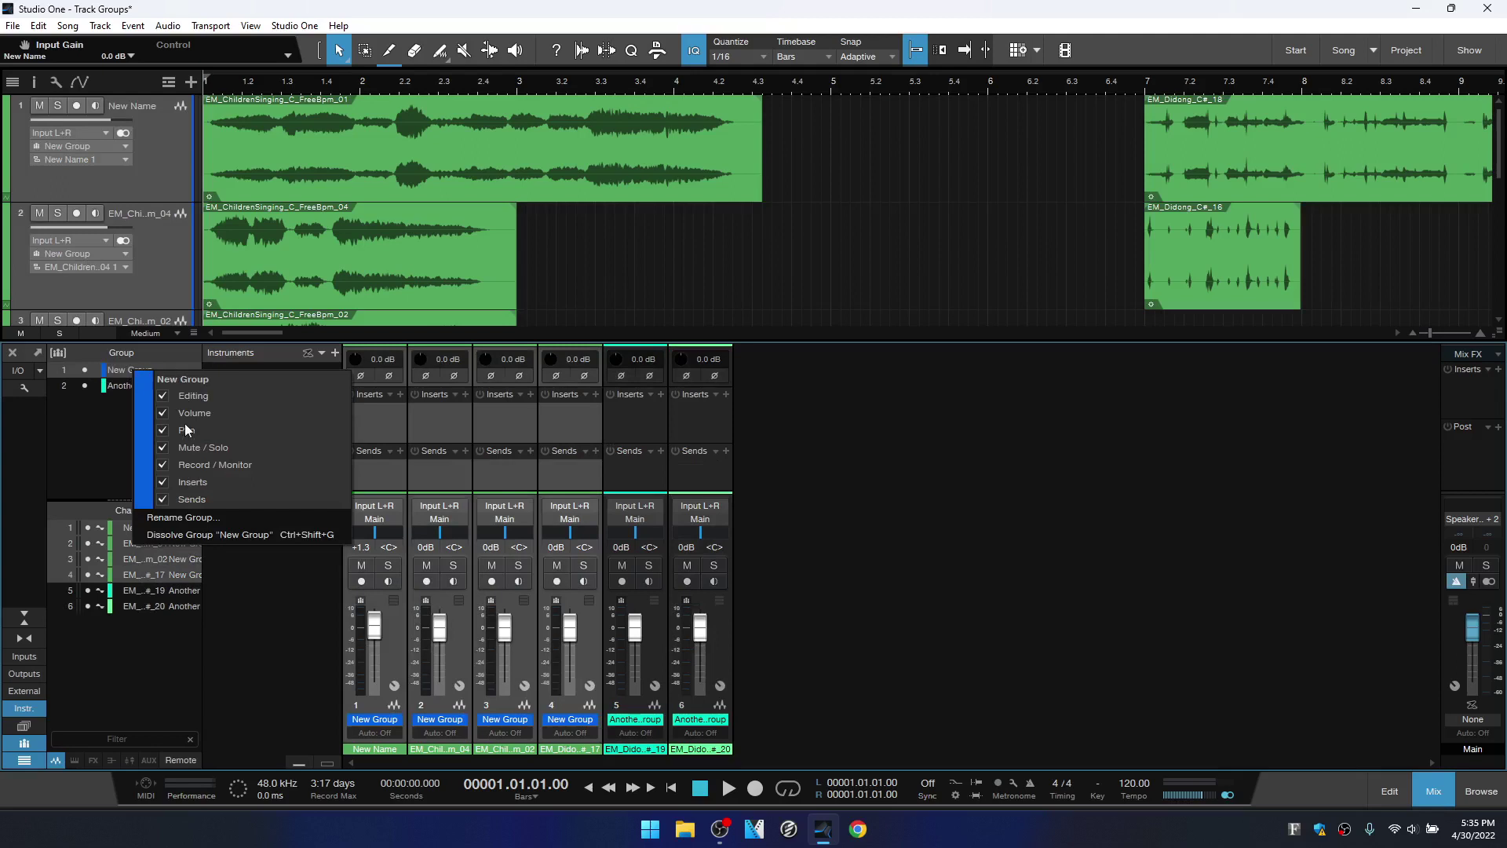
pyautogui.click(99, 431)
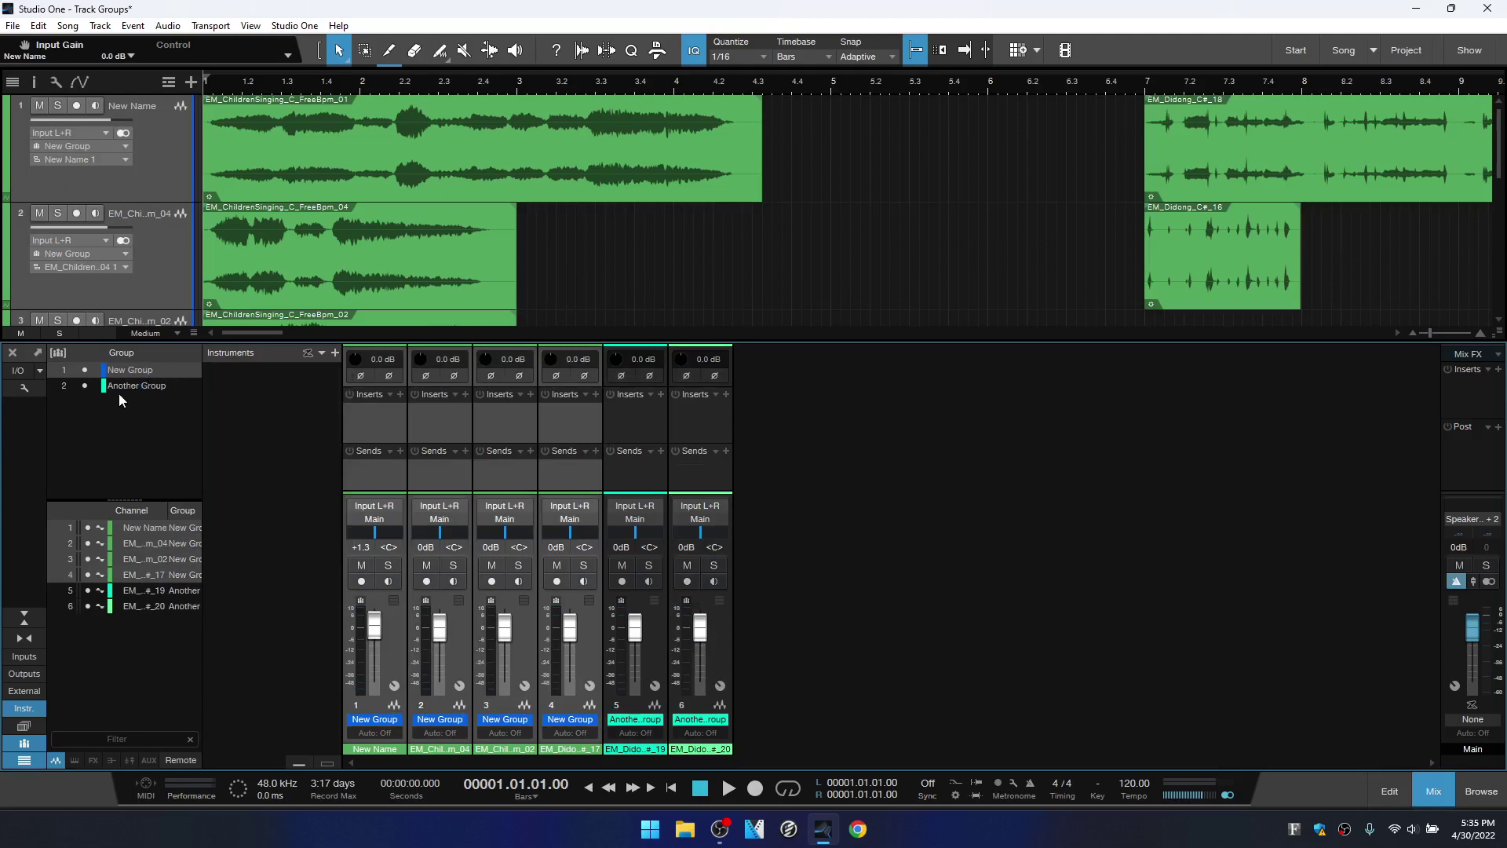
# Enable Pan among the linked attributes of Another Group
pyautogui.click(125, 387)
pyautogui.rightClick(126, 388)
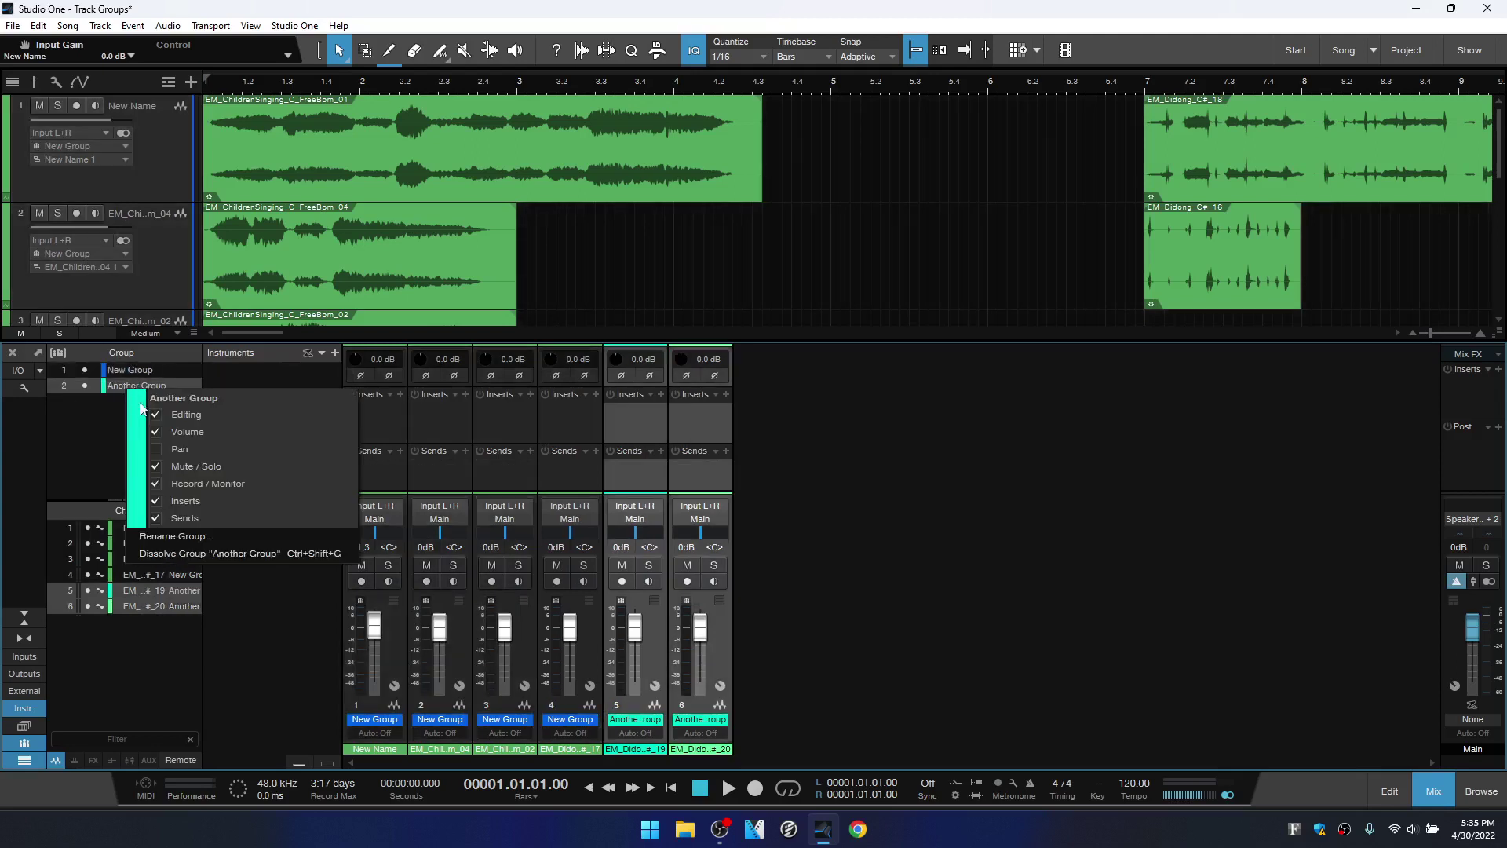
pyautogui.click(155, 450)
pyautogui.click(243, 667)
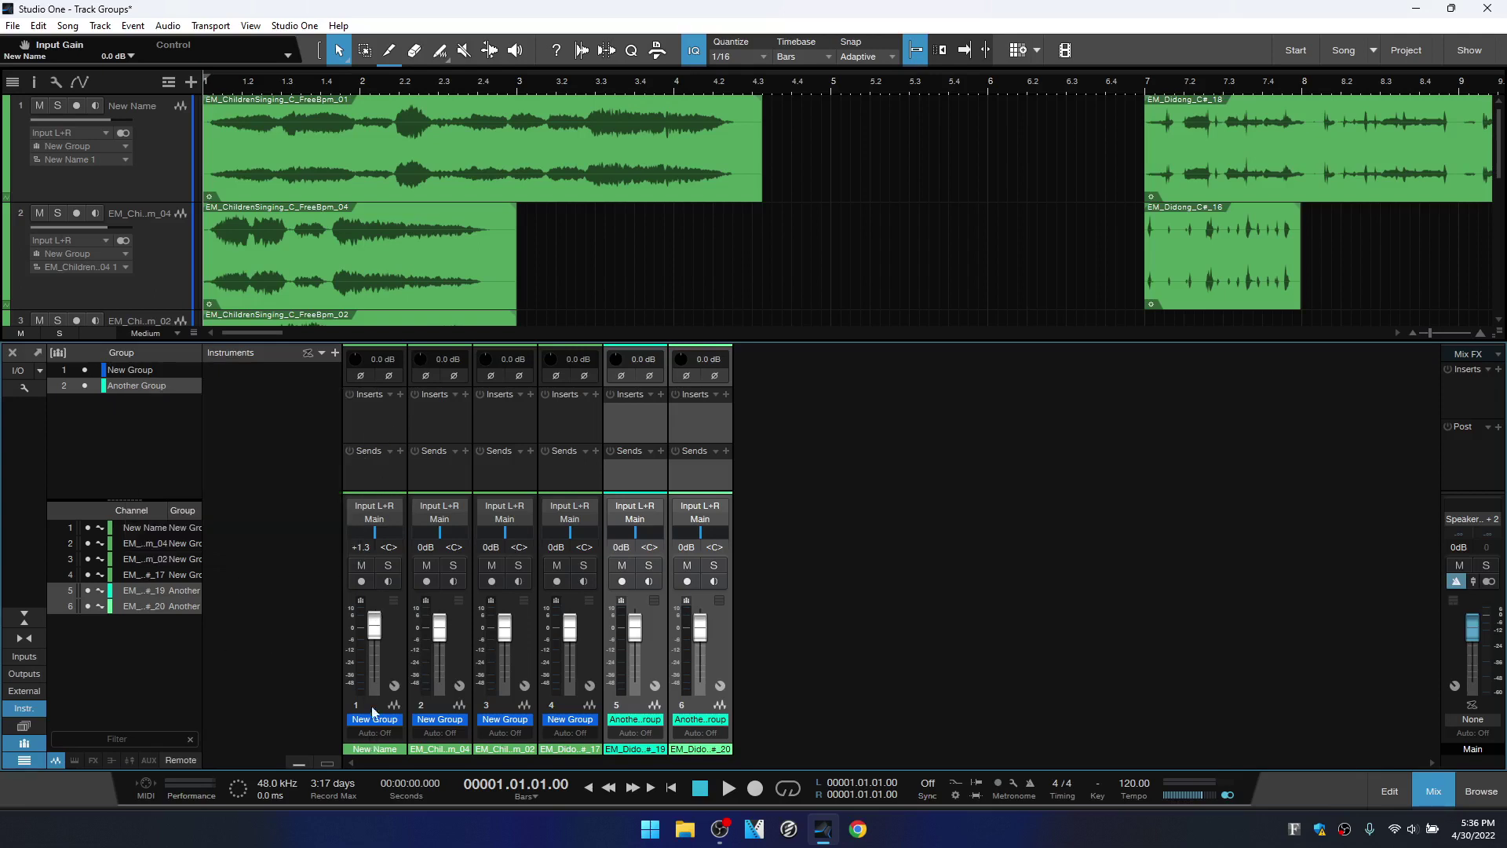
# Insert the Beat Delay effect on channel 1 of New Group and remove it from the group through channel 4
pyautogui.click(401, 394)
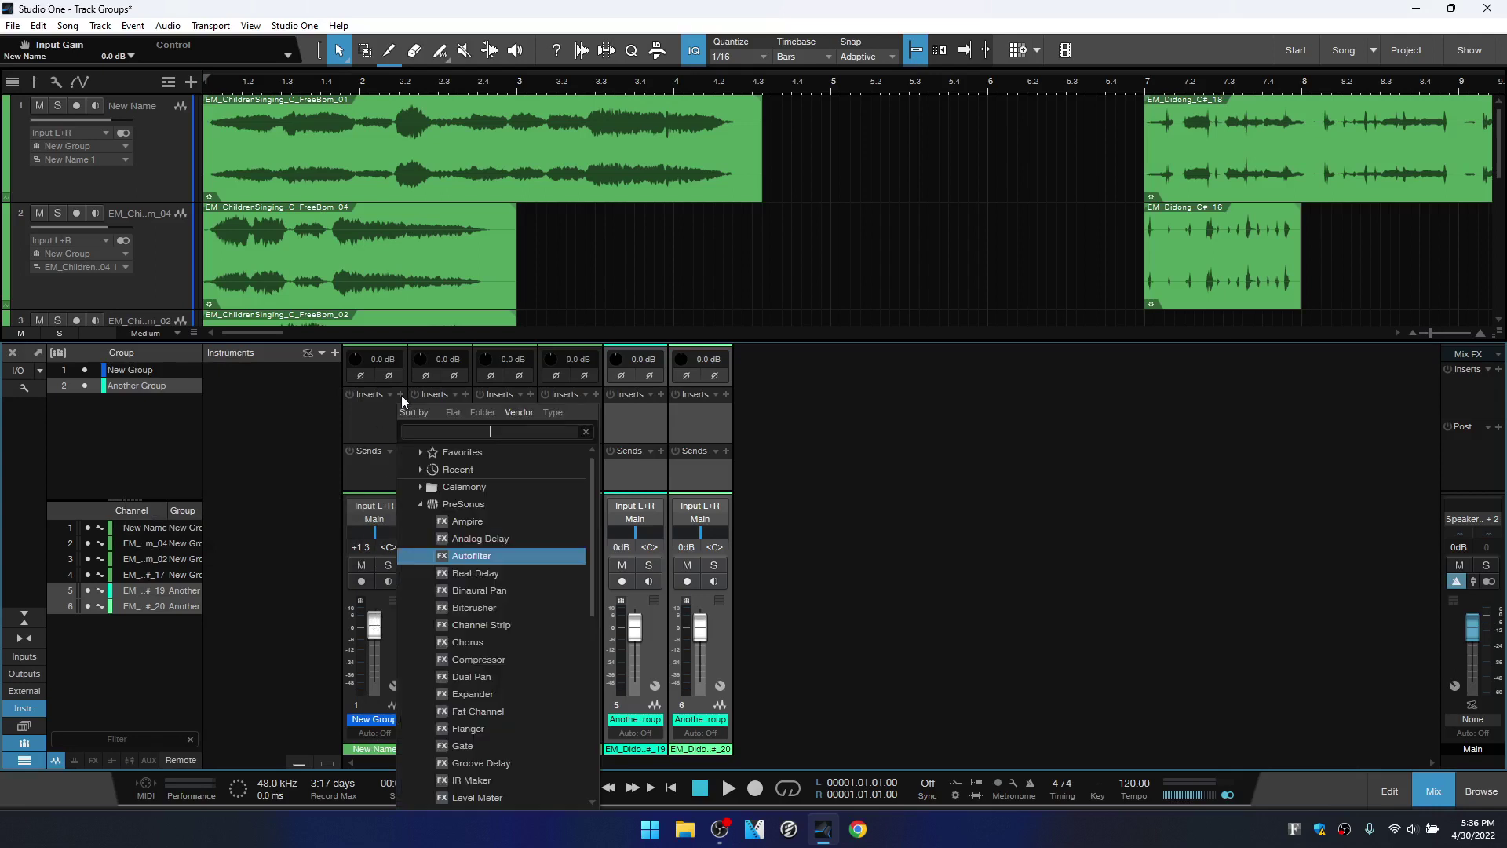
pyautogui.click(494, 572)
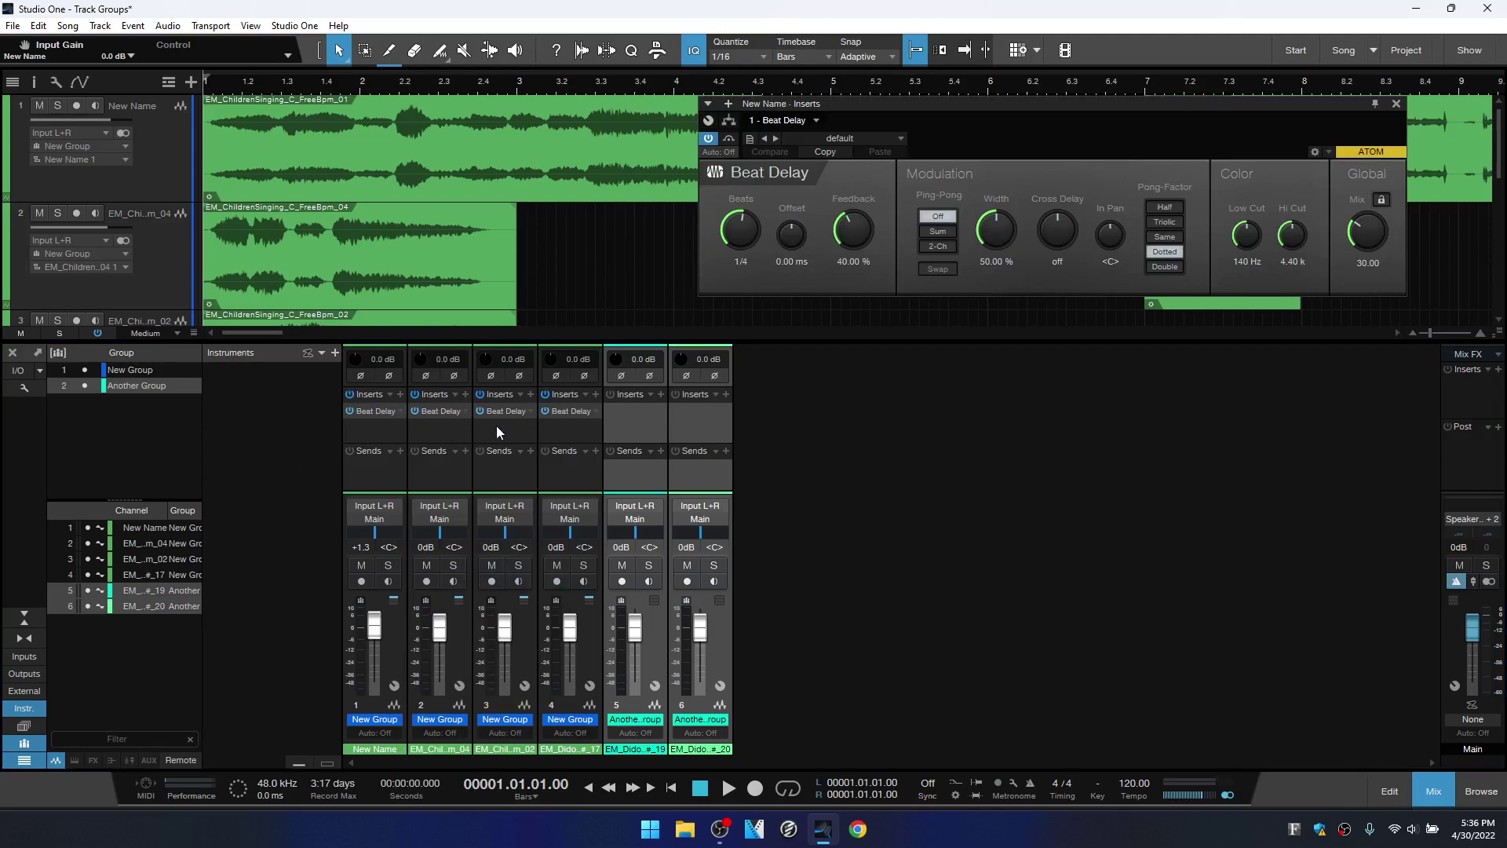
pyautogui.click(592, 413)
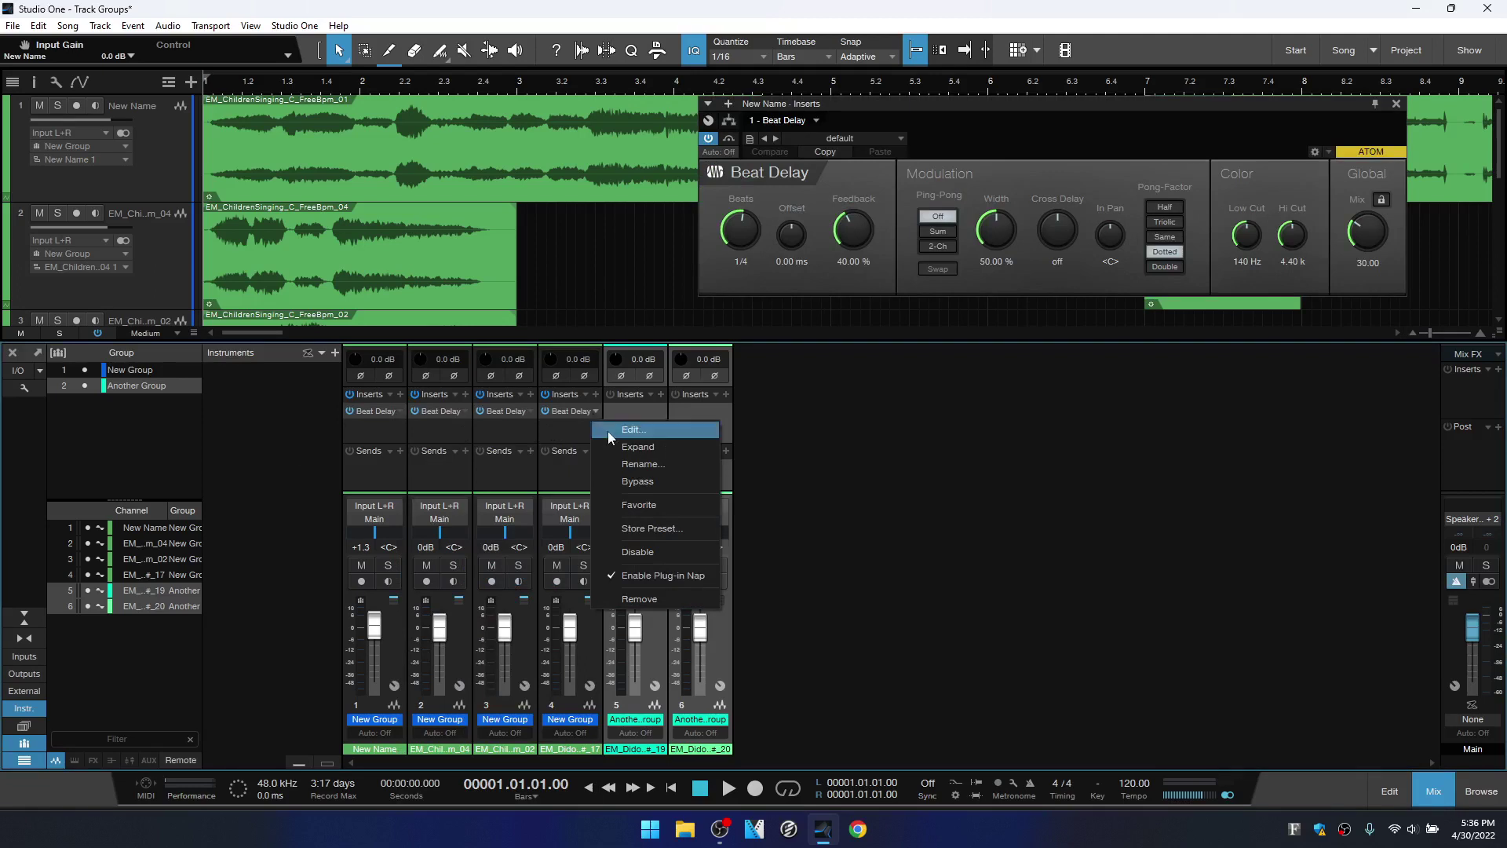
pyautogui.click(656, 598)
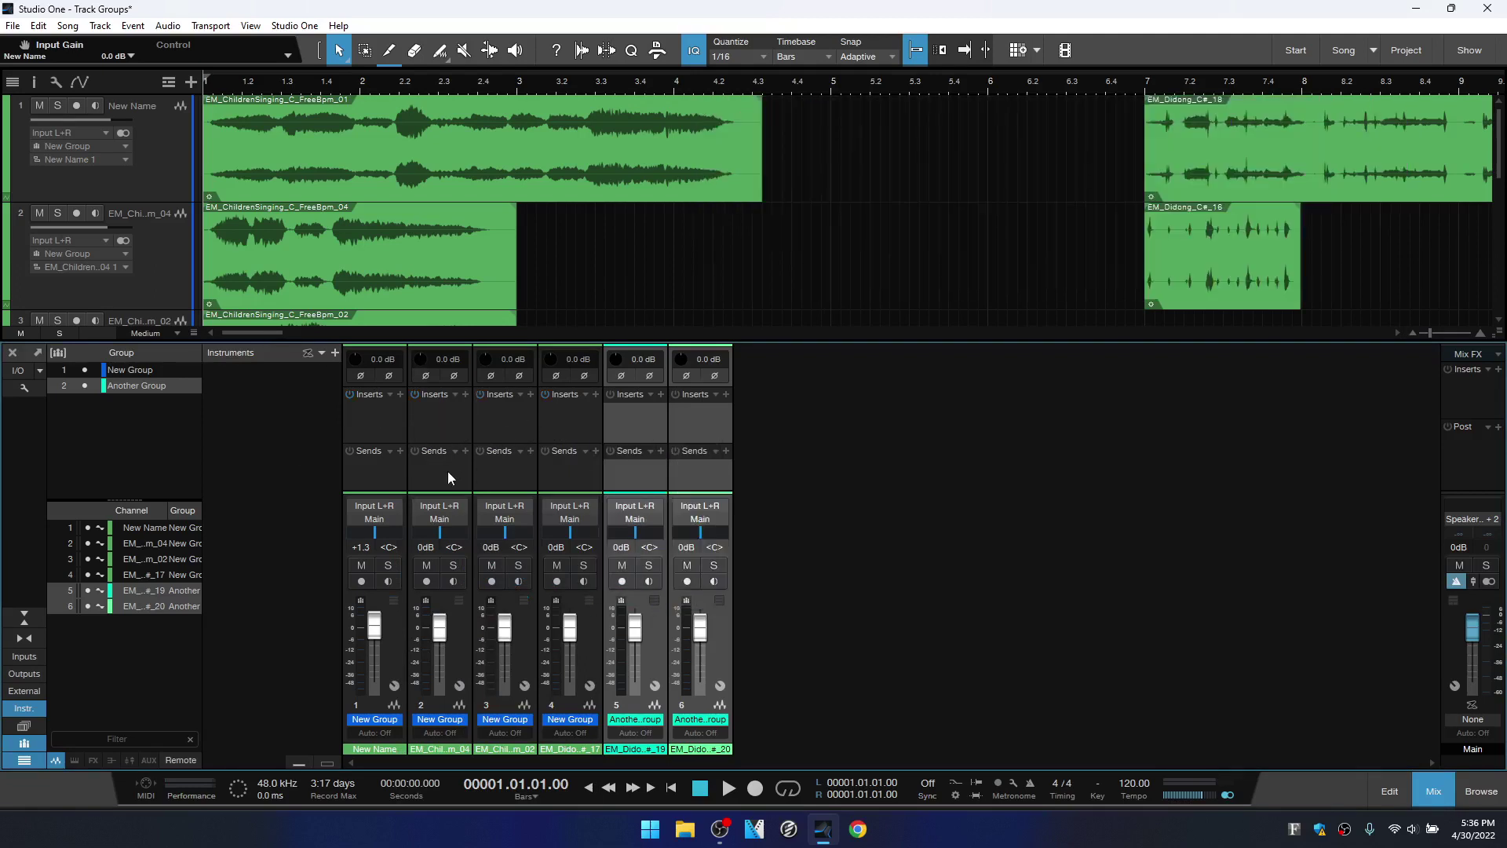
# Add a send to a new FX channel from channel 1 of New Group
pyautogui.click(400, 450)
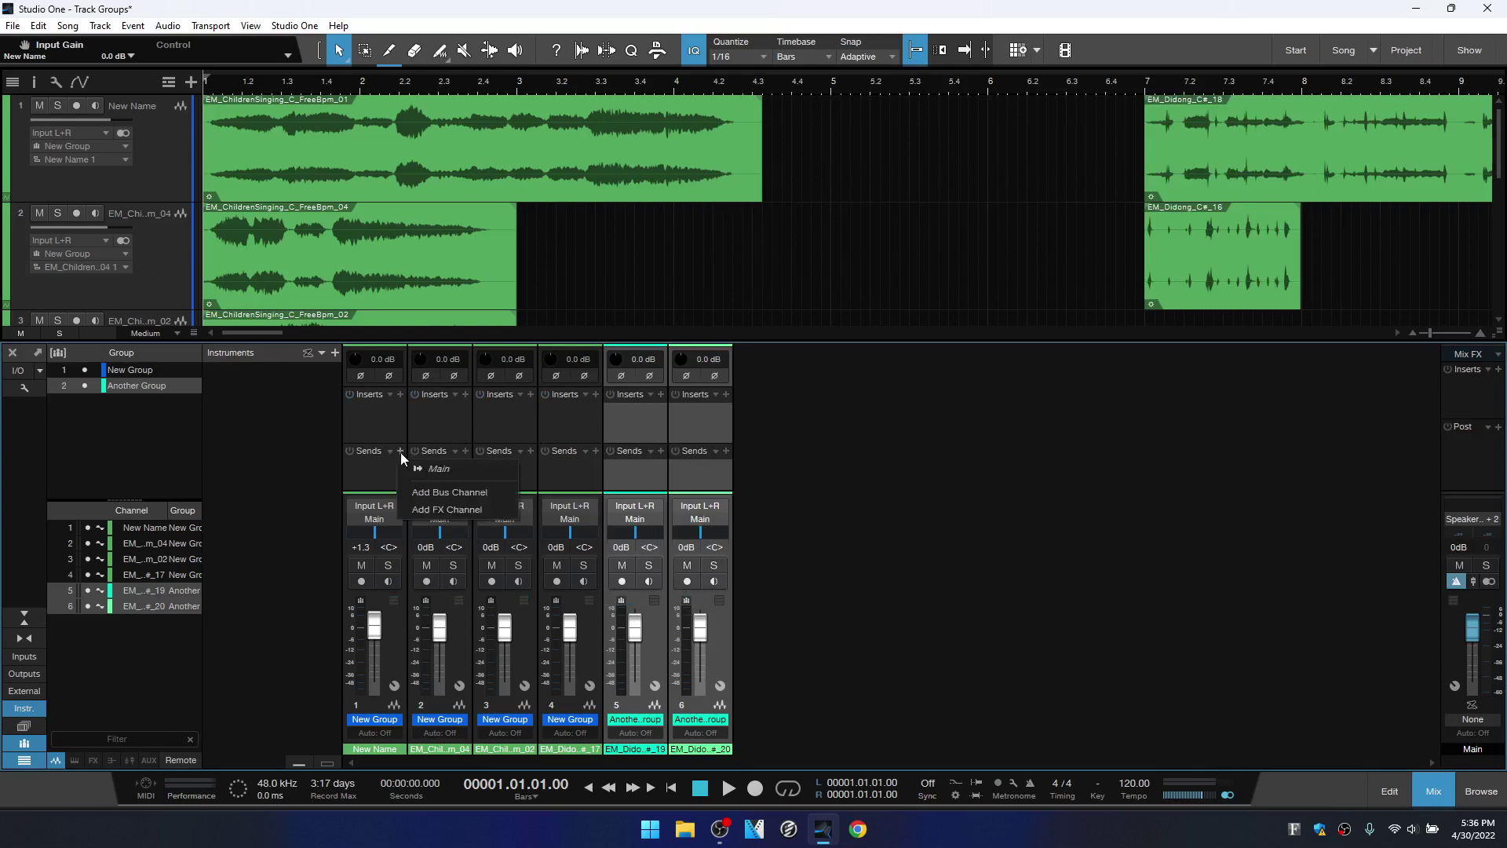
pyautogui.click(432, 508)
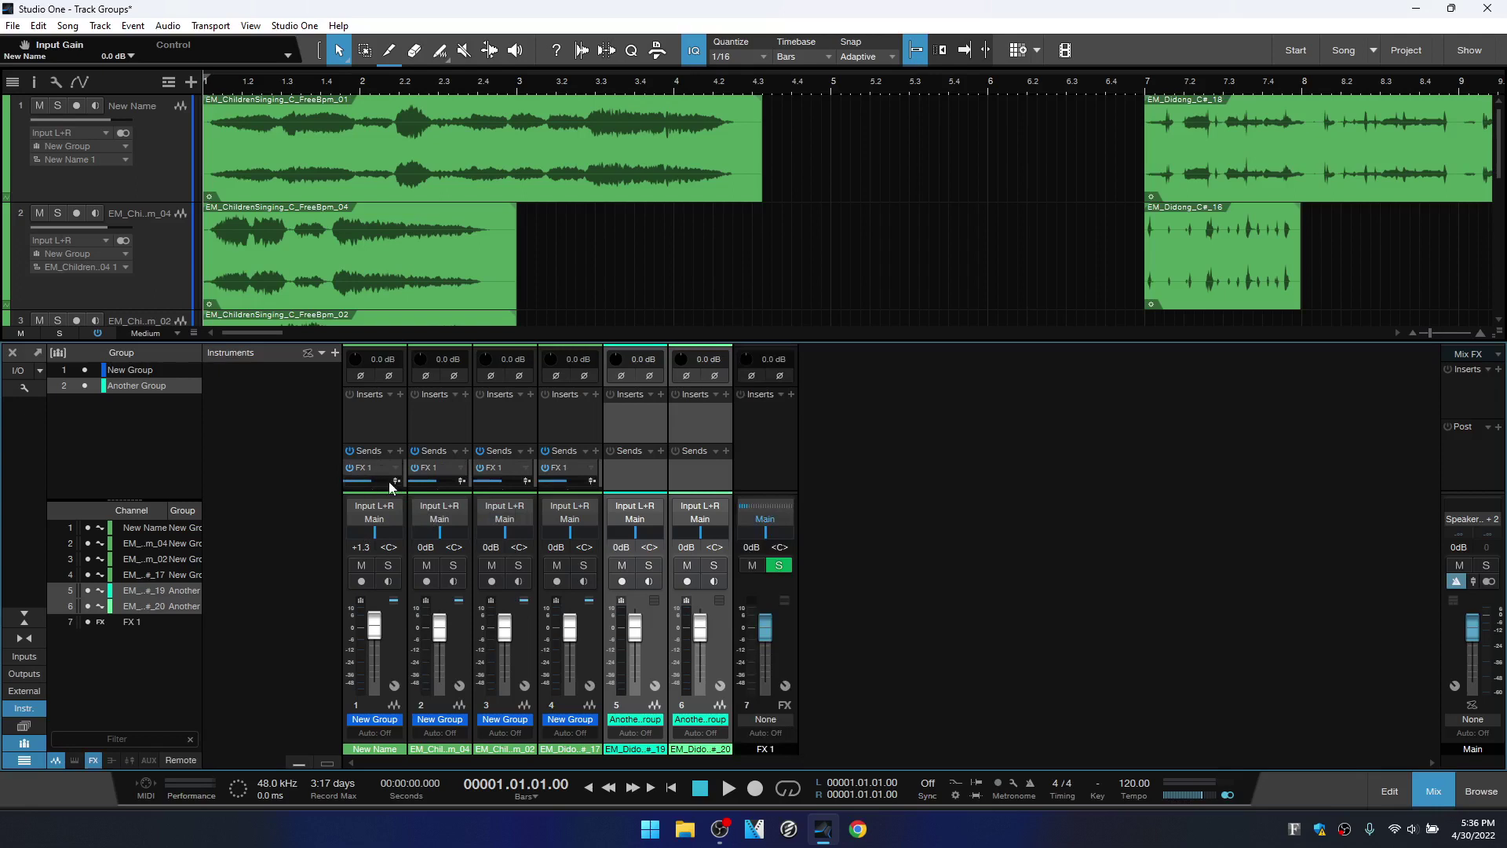